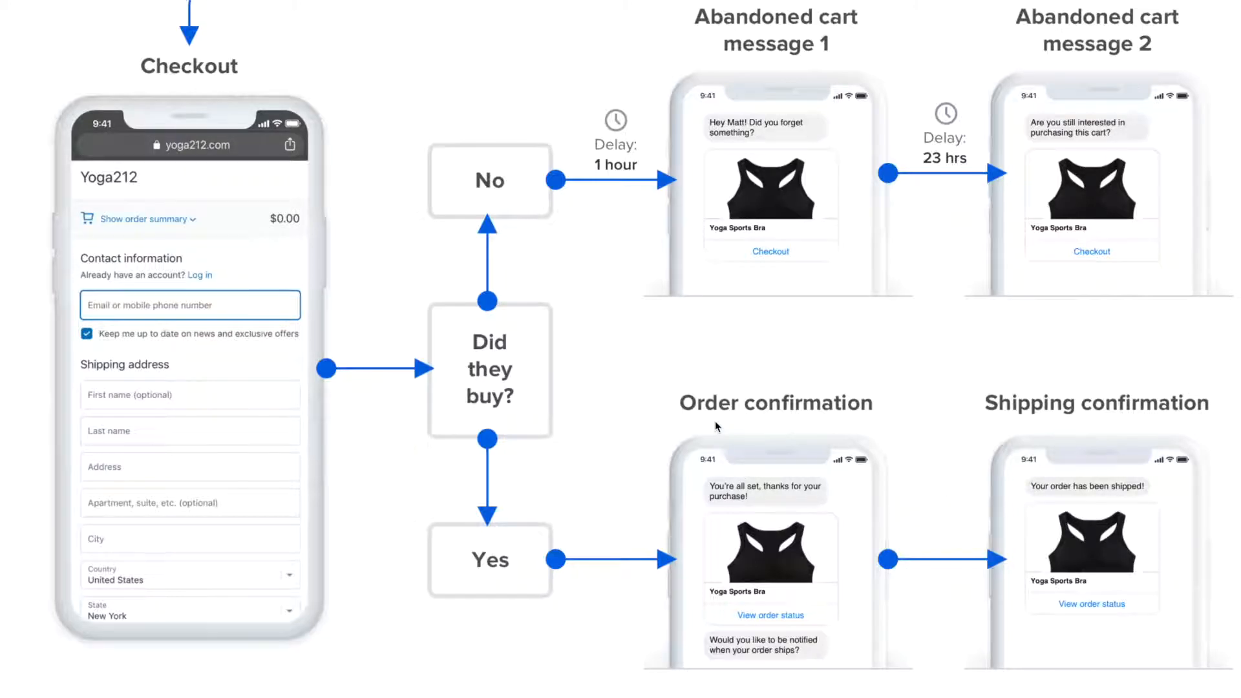
- Under Campaigns > JSON Ads, create a new ad named '20% Discount Click to Messenger Ad'
scroll(380, 252, up, 2)
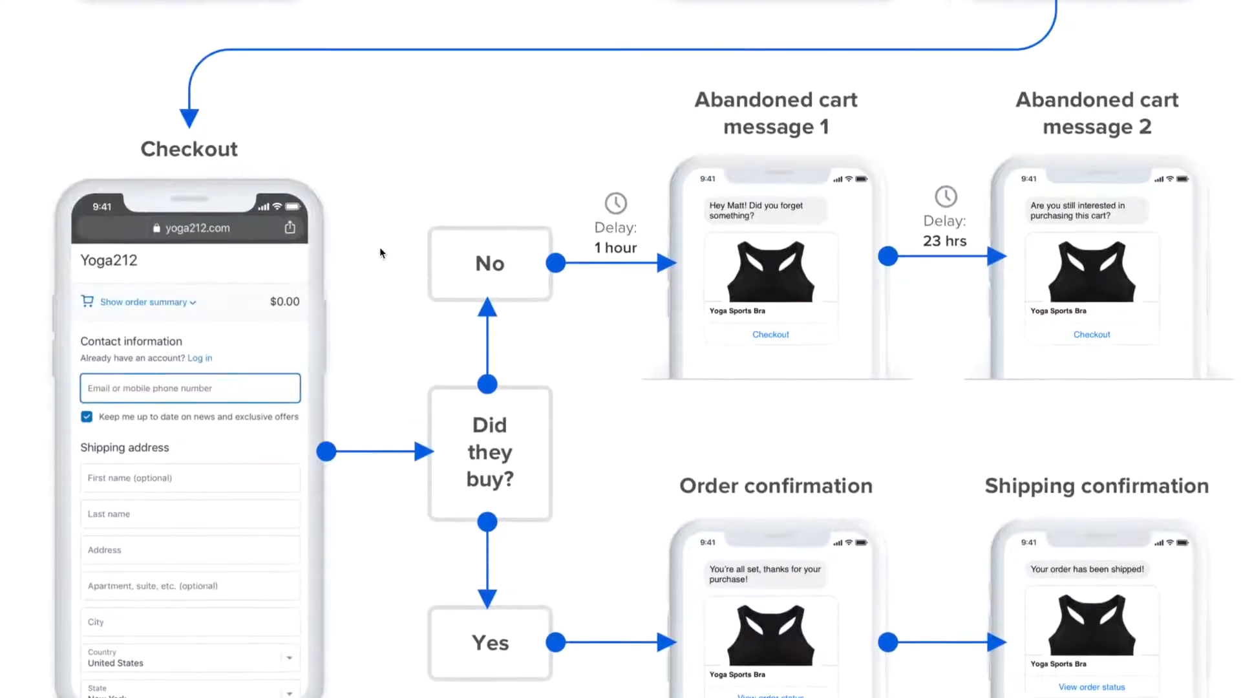
scroll(380, 253, down, 2)
scroll(379, 247, down, 1)
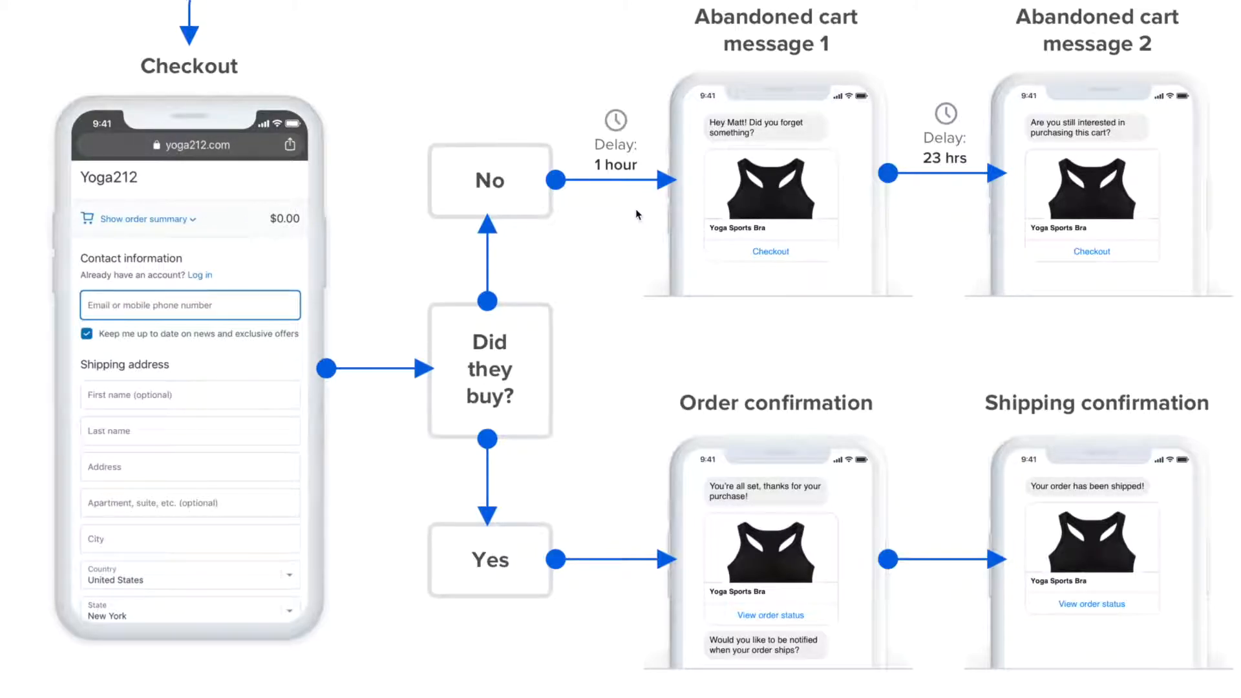
scroll(651, 249, up, 1)
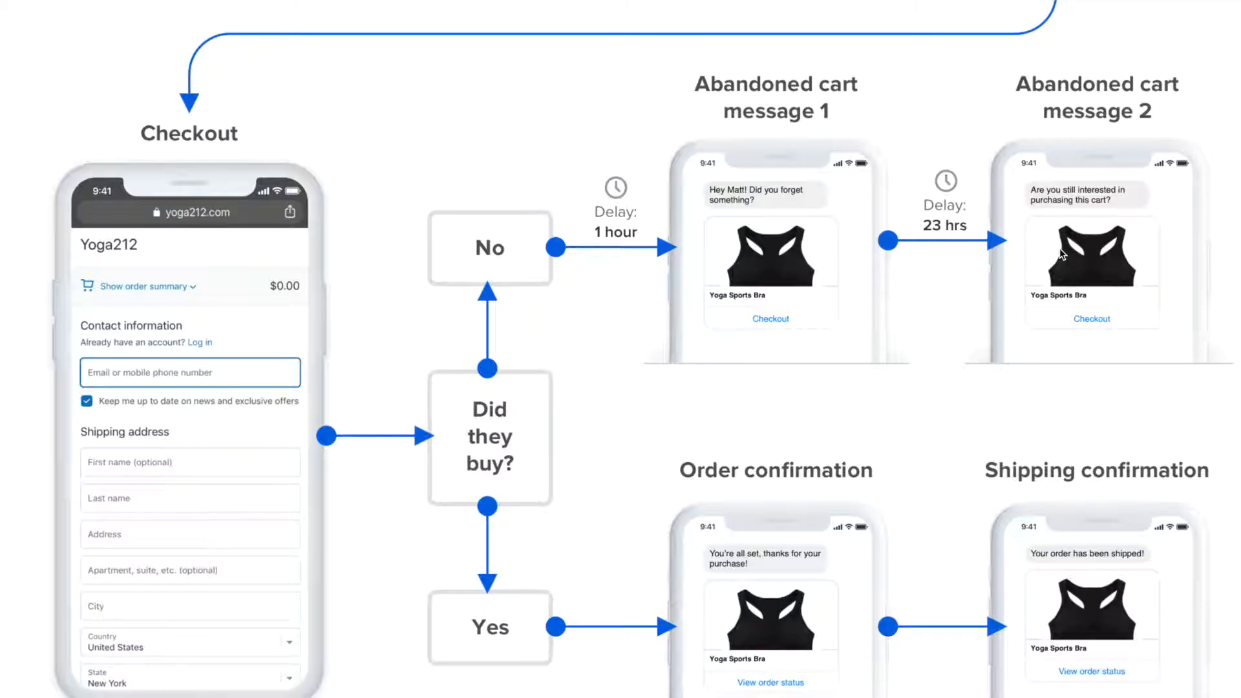
scroll(942, 164, up, 3)
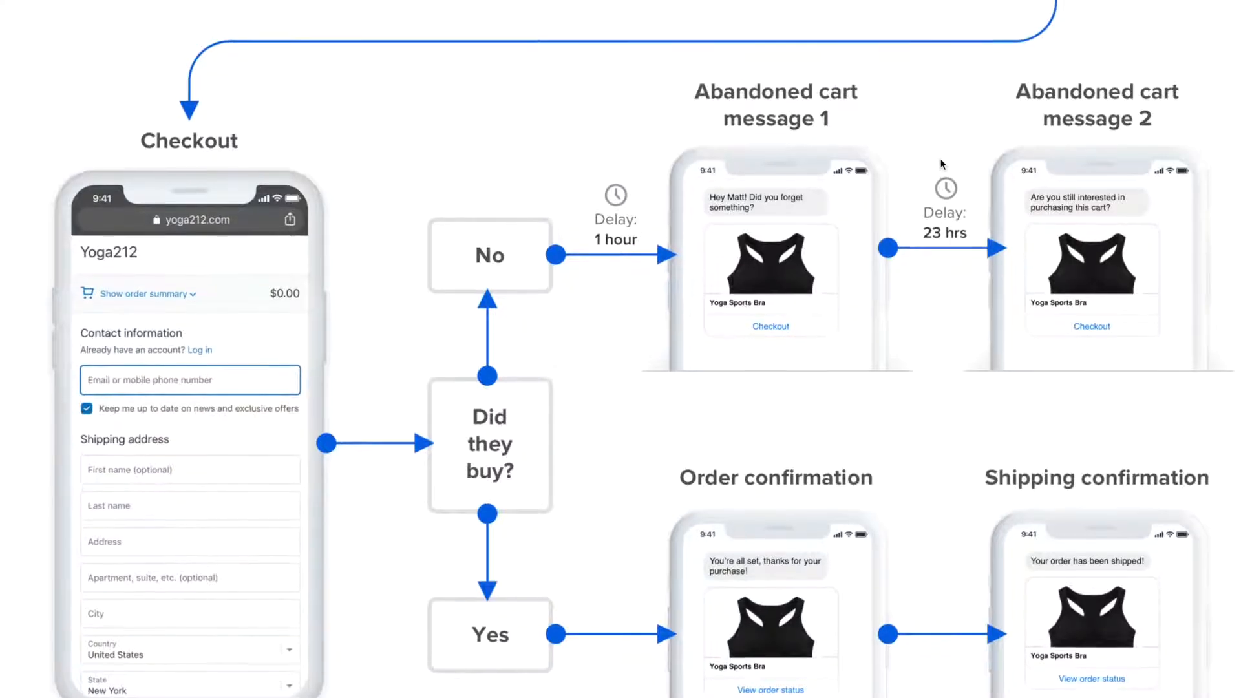
scroll(941, 164, up, 9)
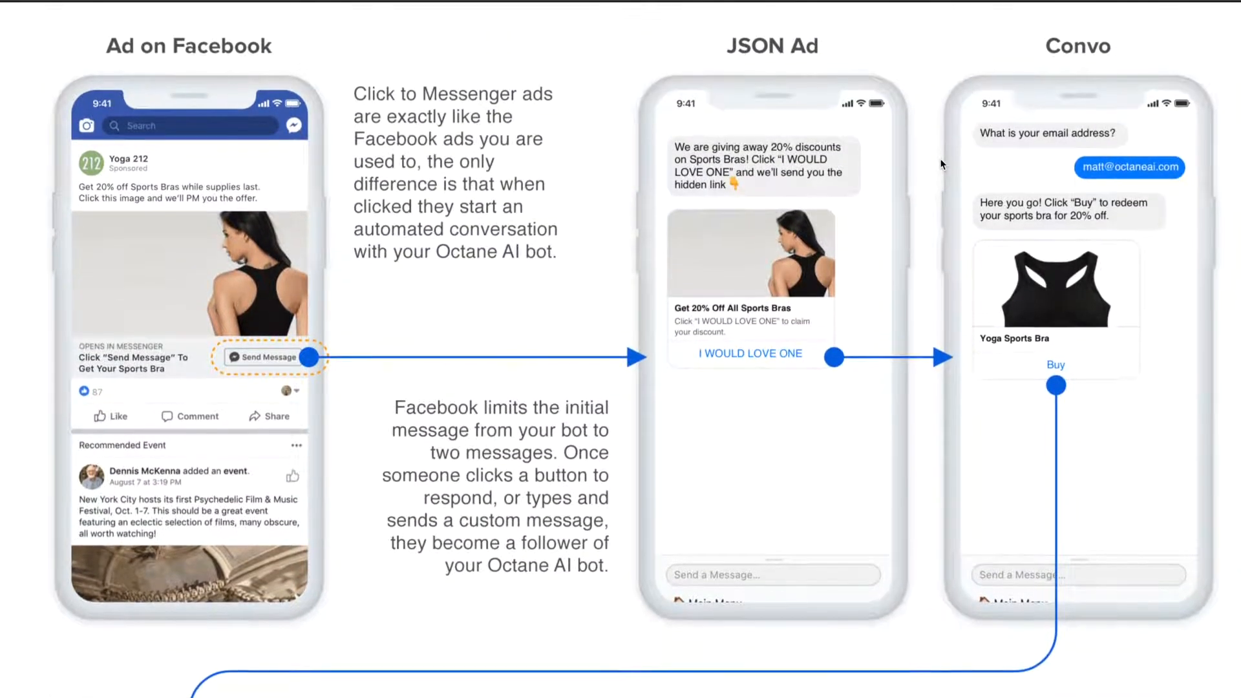
scroll(941, 164, down, 10)
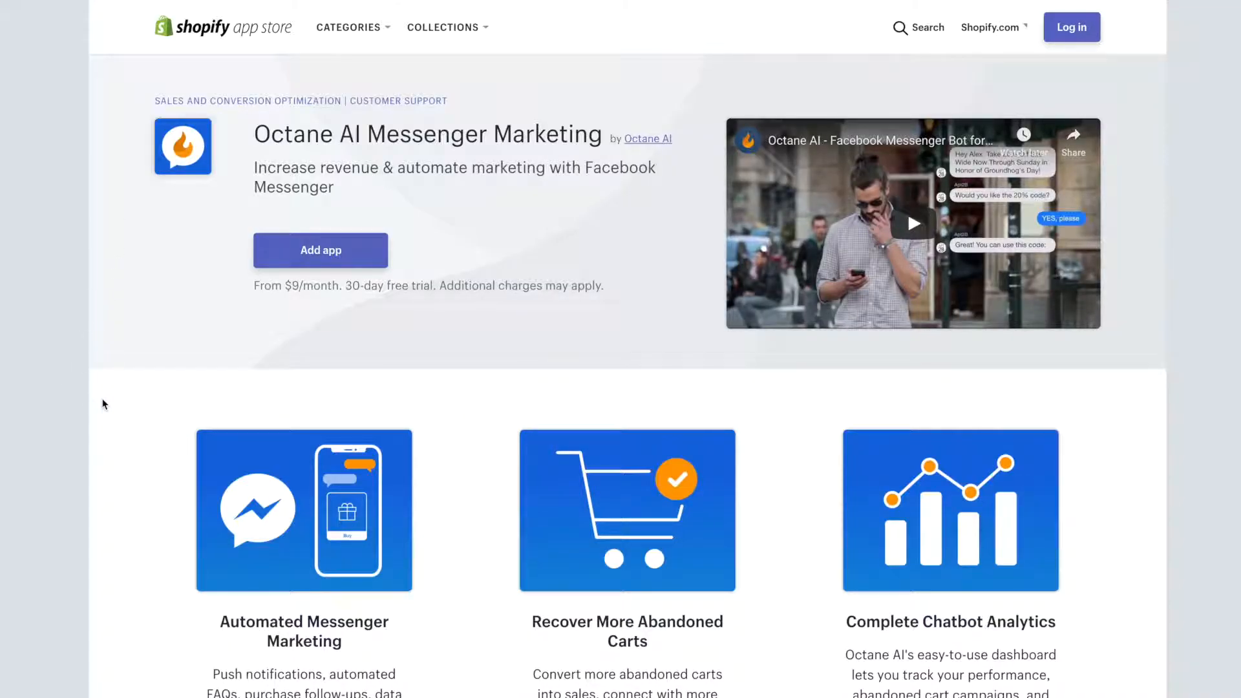
scroll(102, 400, down, 1)
scroll(102, 399, up, 1)
scroll(114, 319, down, 1)
scroll(113, 320, up, 1)
scroll(219, 372, down, 1)
scroll(219, 372, up, 1)
scroll(468, 340, down, 1)
scroll(468, 339, up, 1)
scroll(469, 339, down, 1)
scroll(469, 339, up, 1)
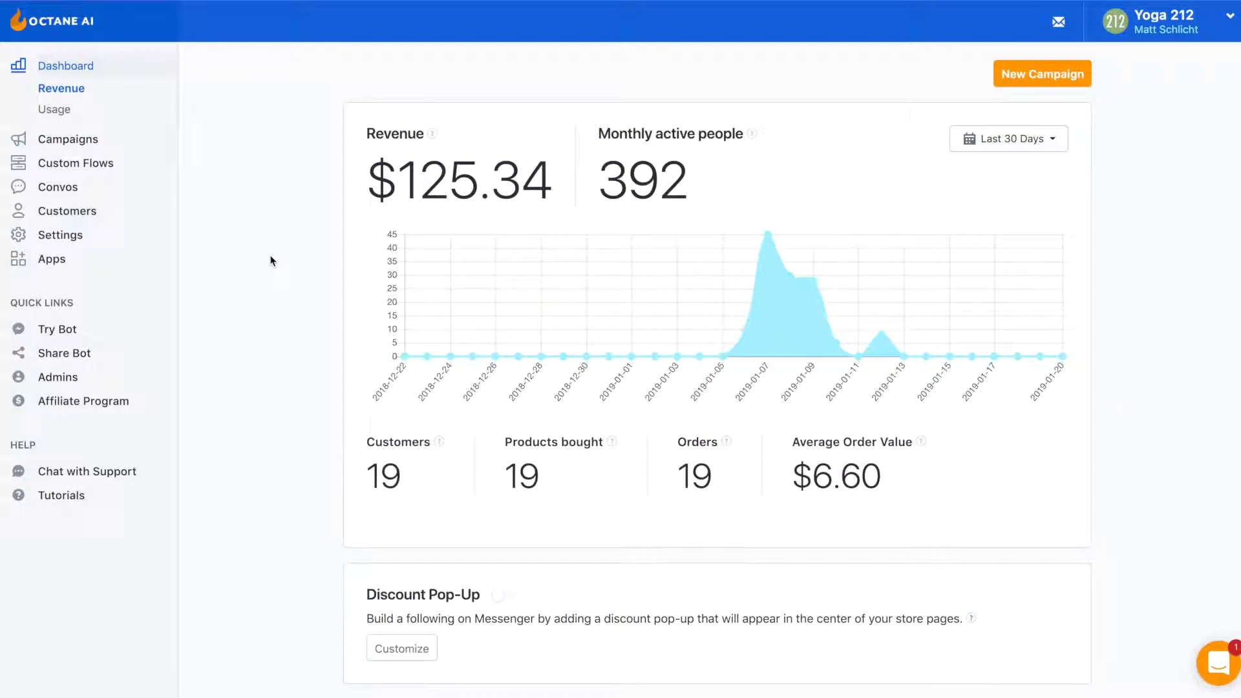
scroll(270, 260, down, 1)
scroll(270, 260, up, 1)
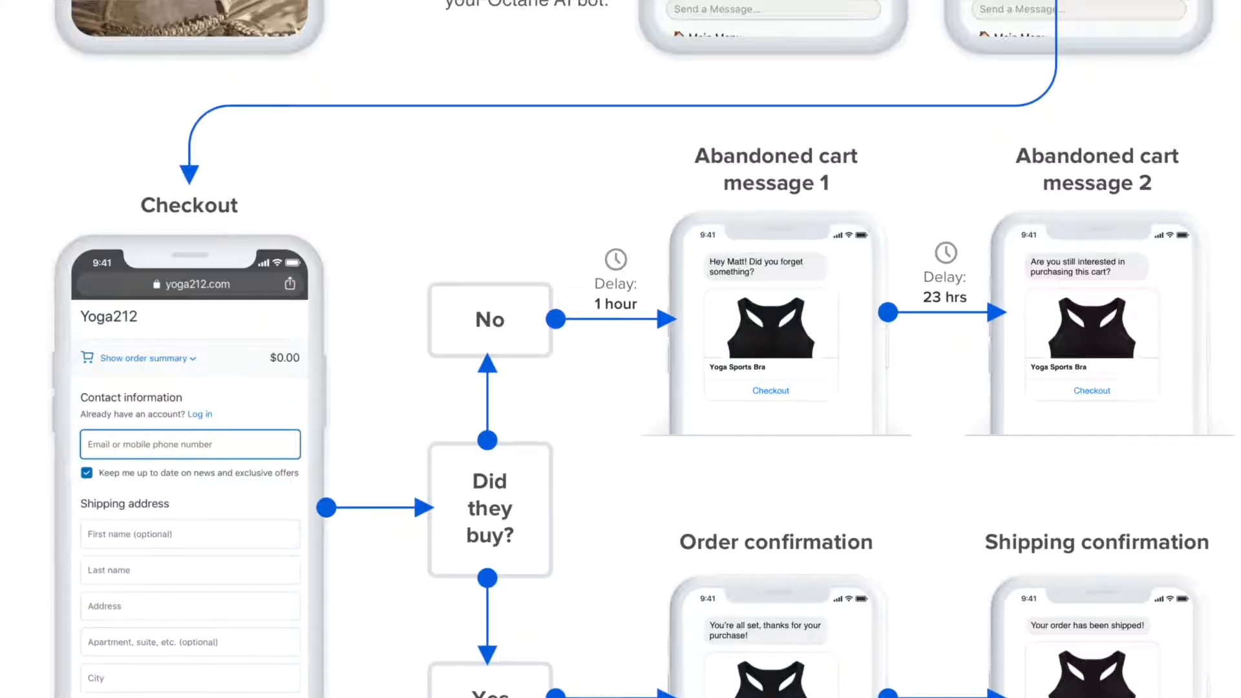
scroll(603, 356, up, 2)
scroll(604, 356, up, 5)
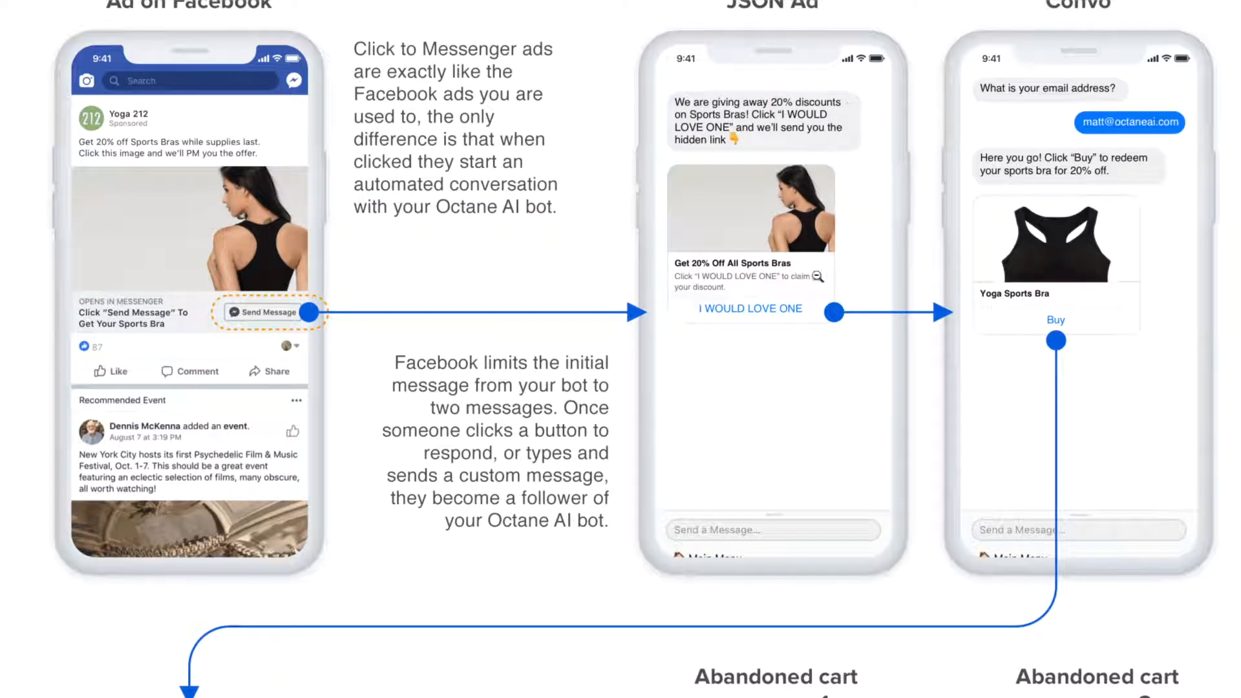
scroll(831, 277, up, 1)
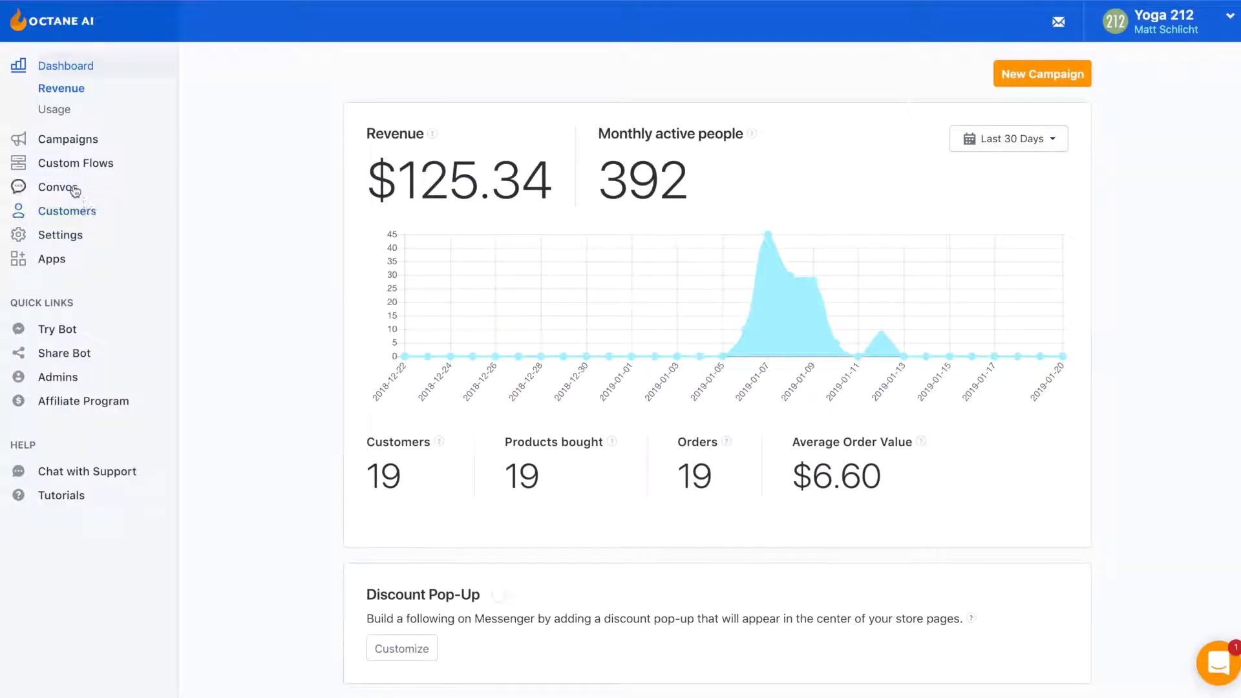
click(67, 140)
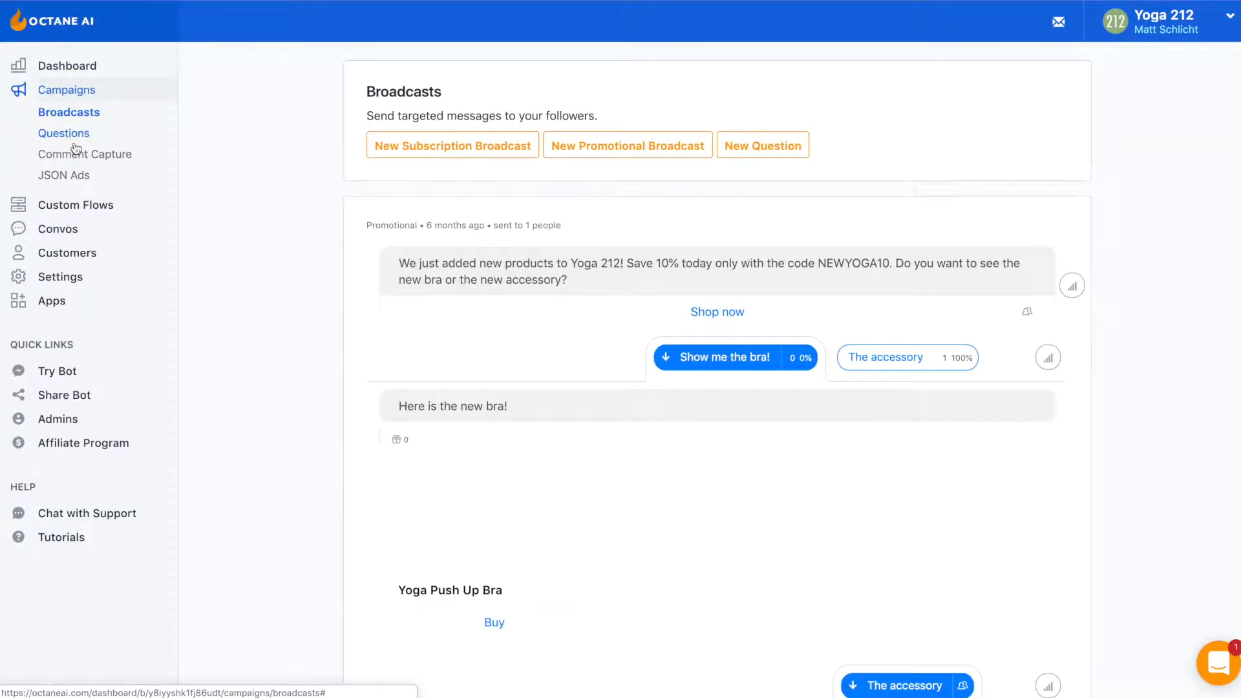
click(65, 176)
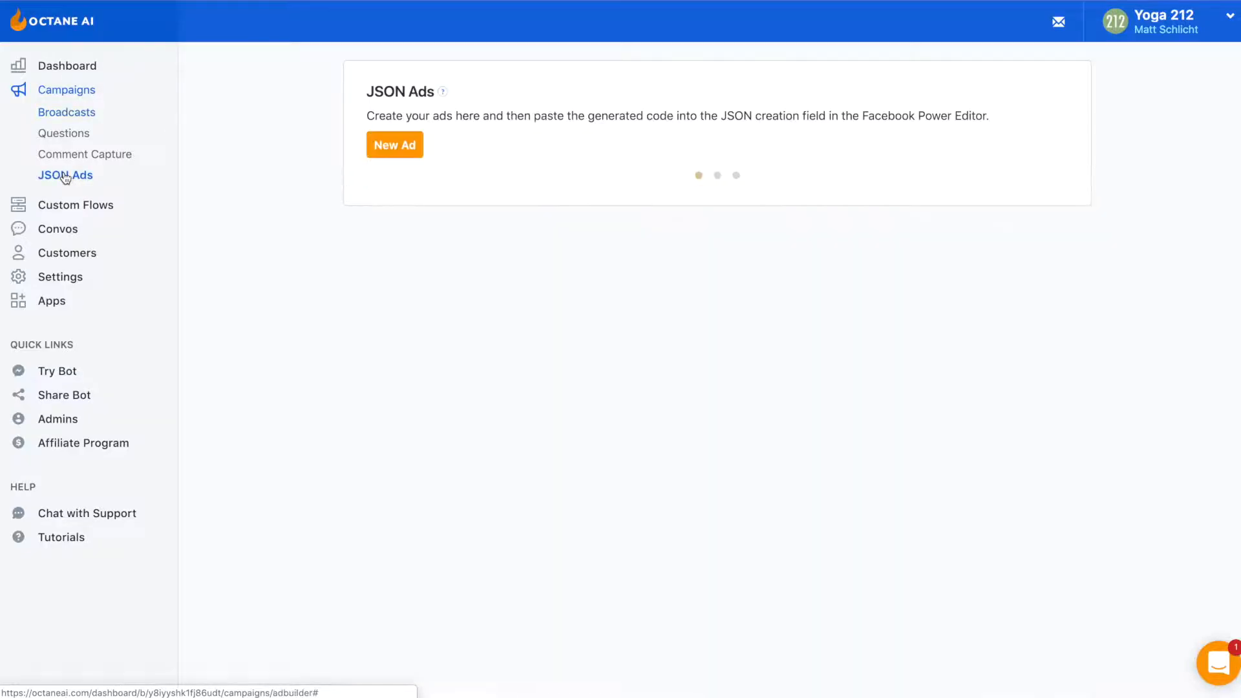
click(402, 151)
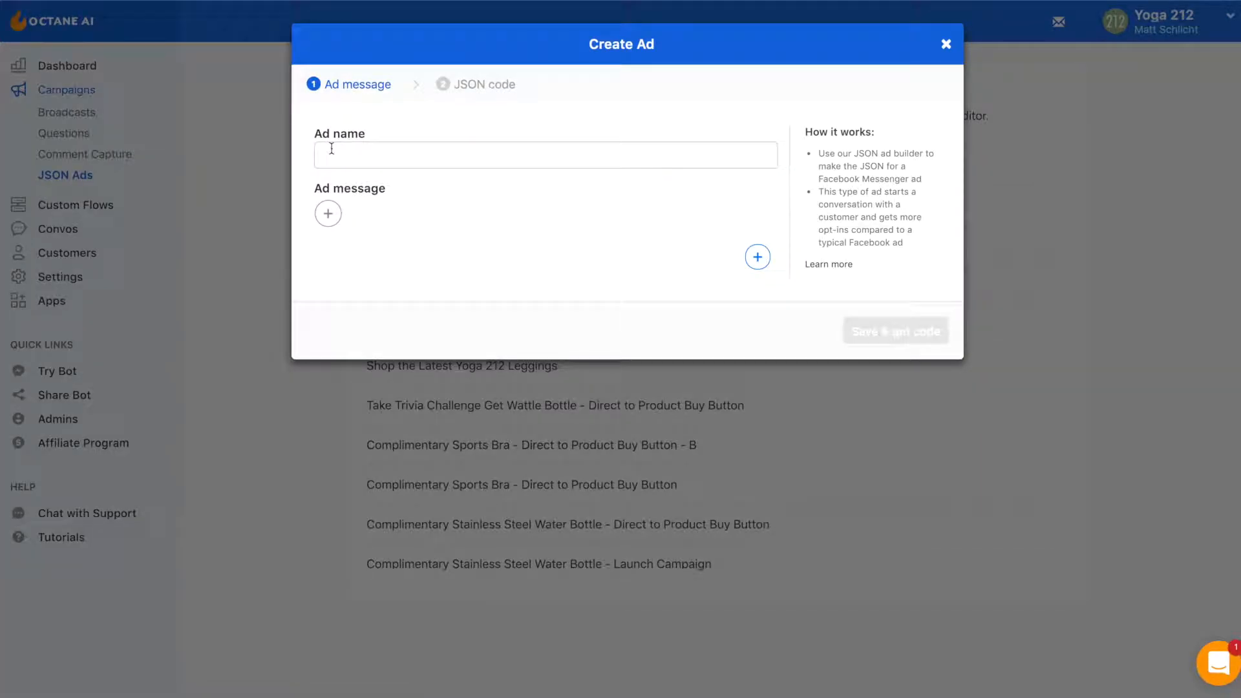
click(332, 149)
text(20% Discount Click to Messenger )
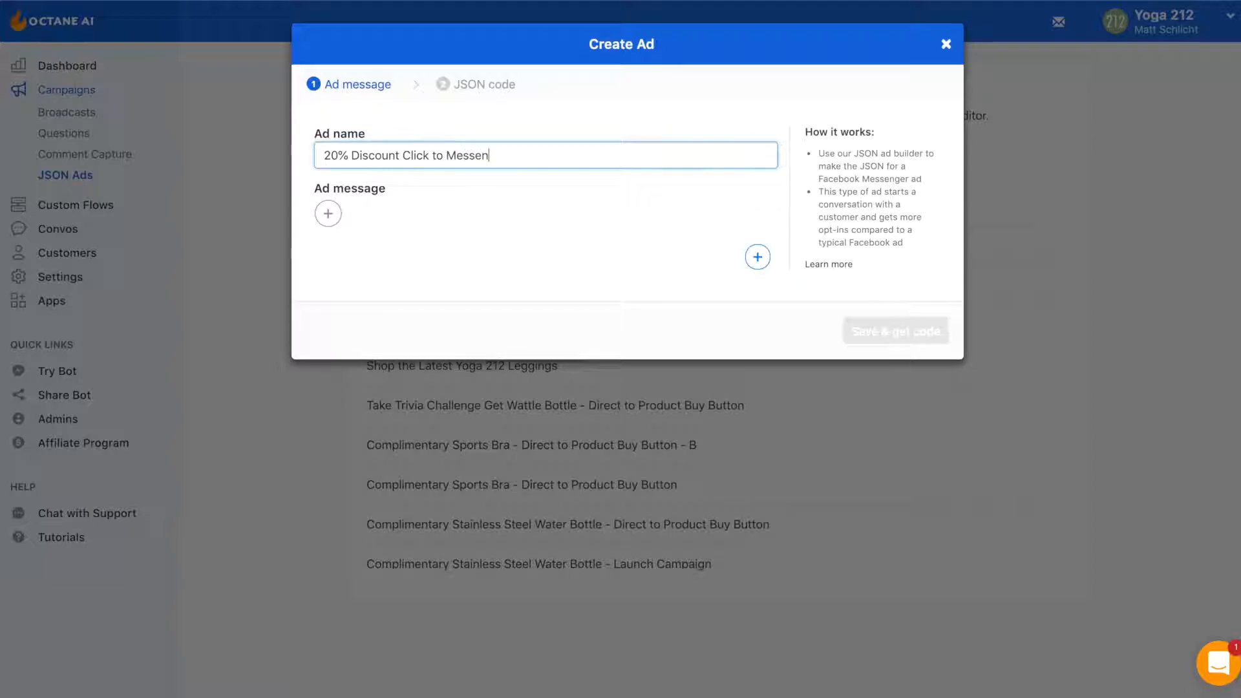
text(Ad)
- Write the ad message 'We are giving away a 20% discount code for today only! Ready go get yours?'
click(377, 212)
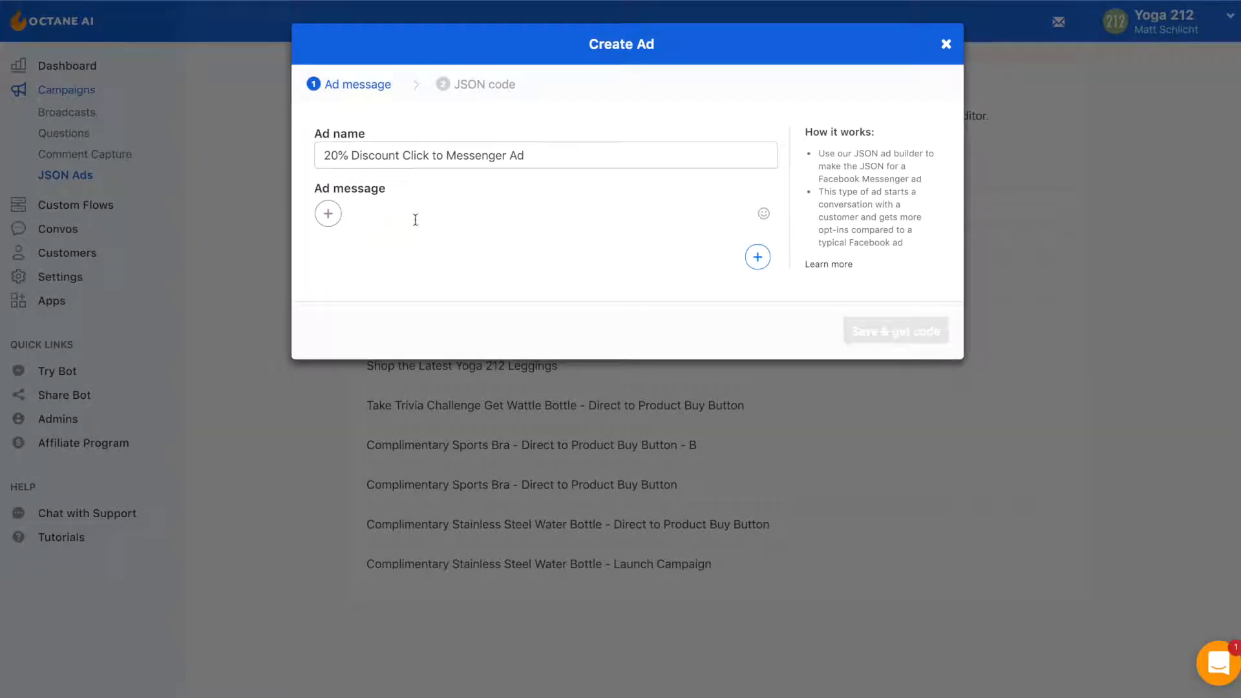
text(We ar)
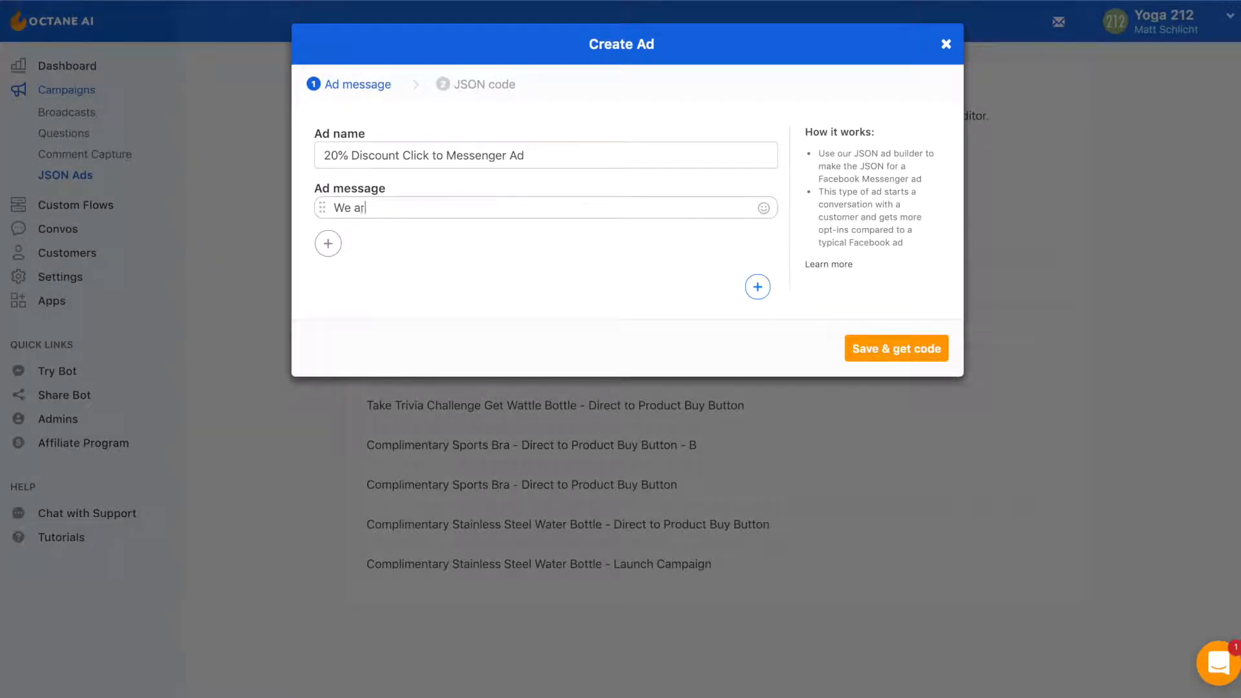
text(e giving away)
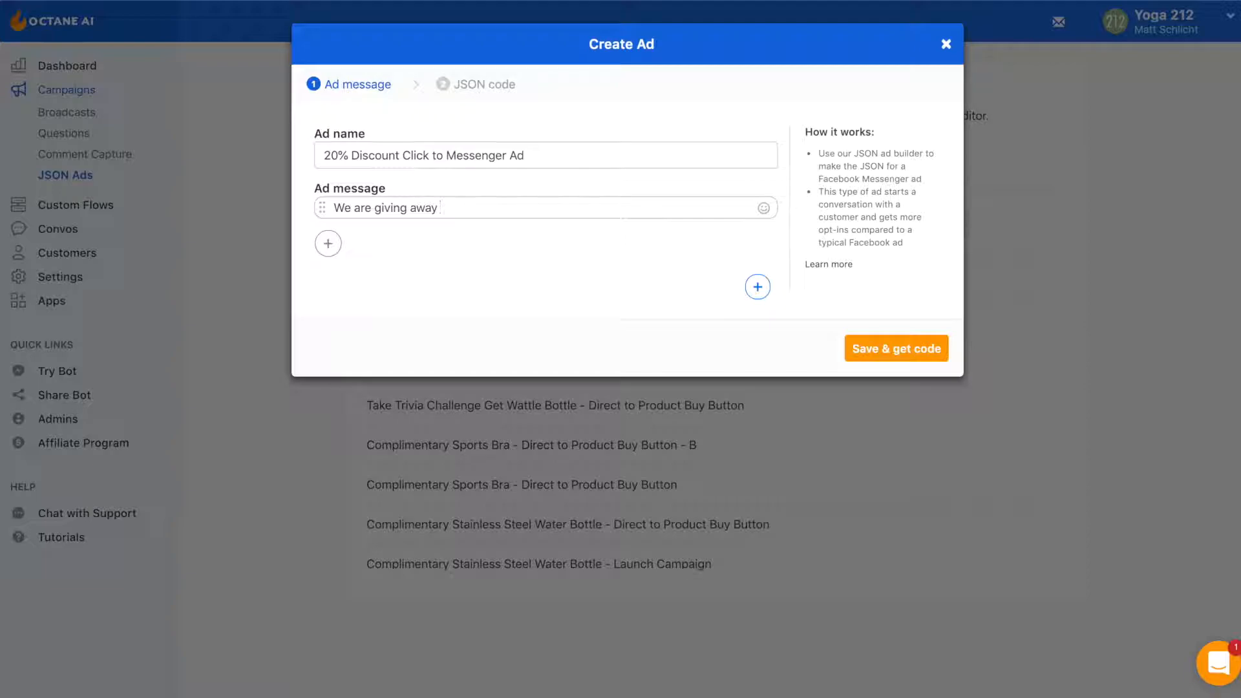
text( a 20% d)
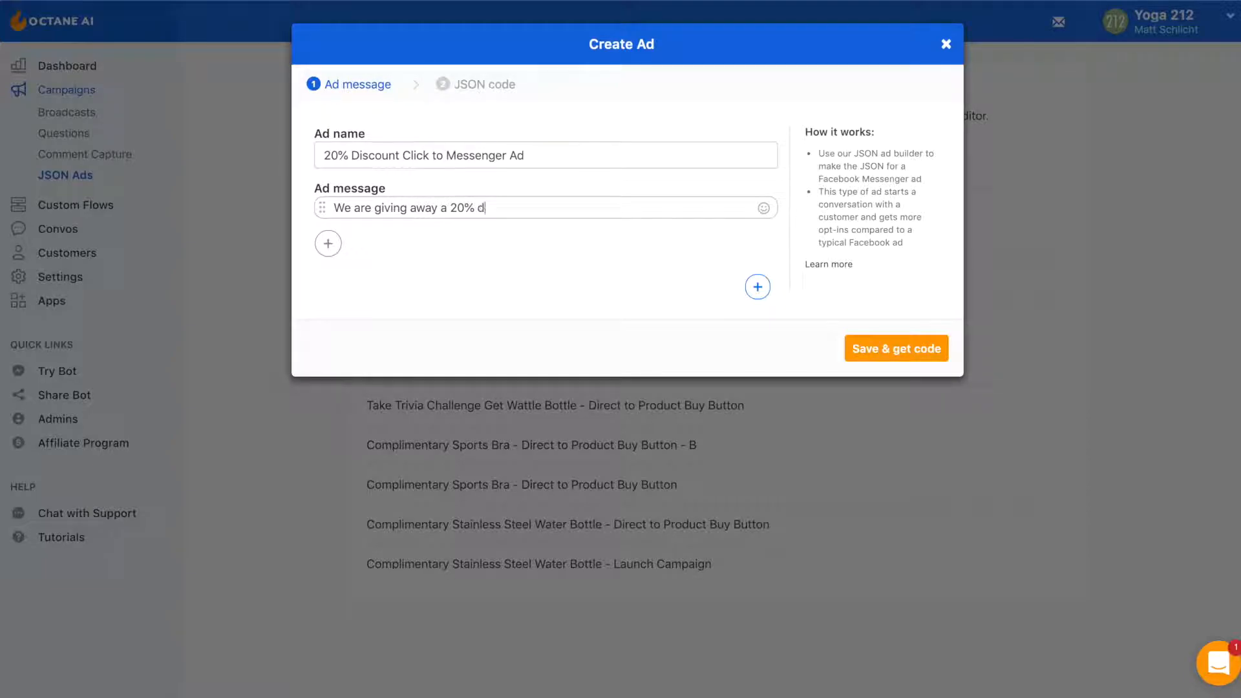
text(iscount code)
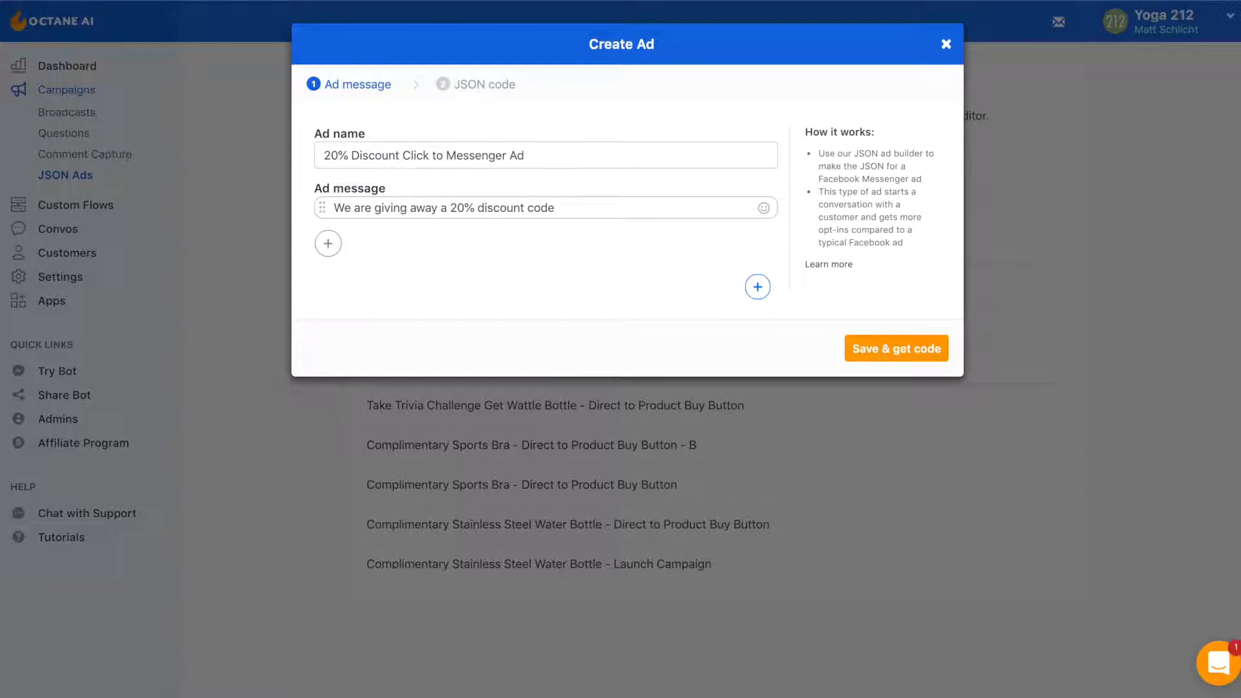
text( for today only! Ready go get yours)
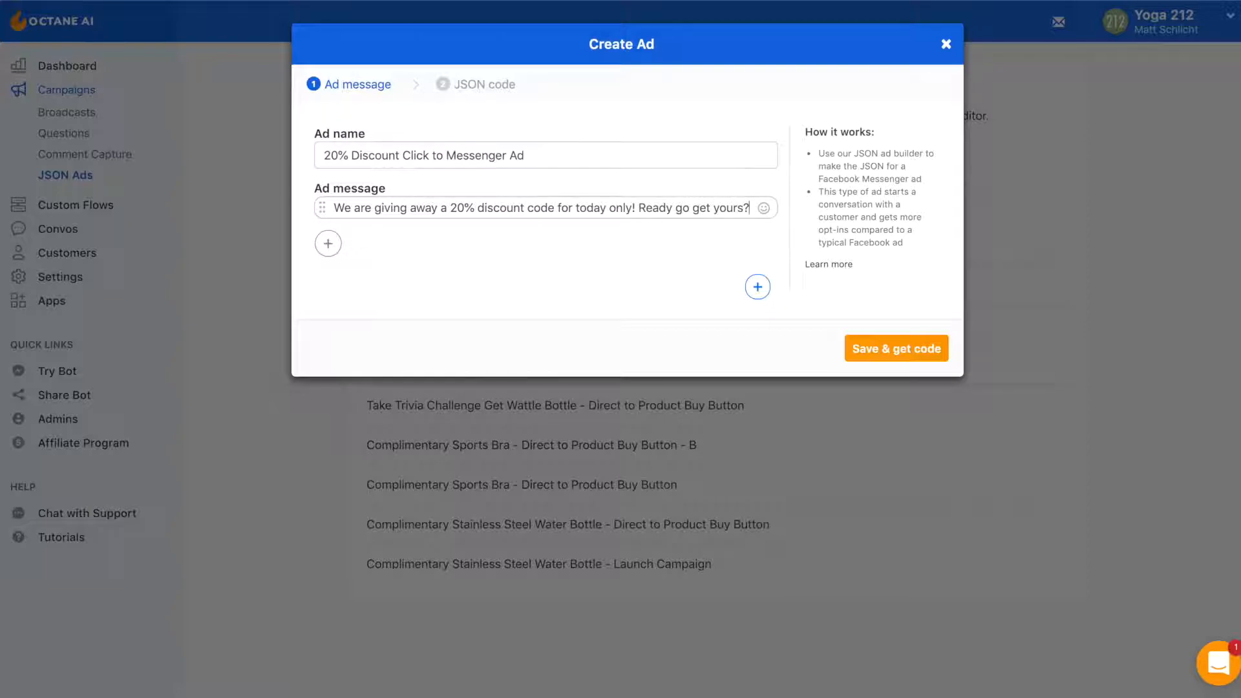
text(?)
click(446, 232)
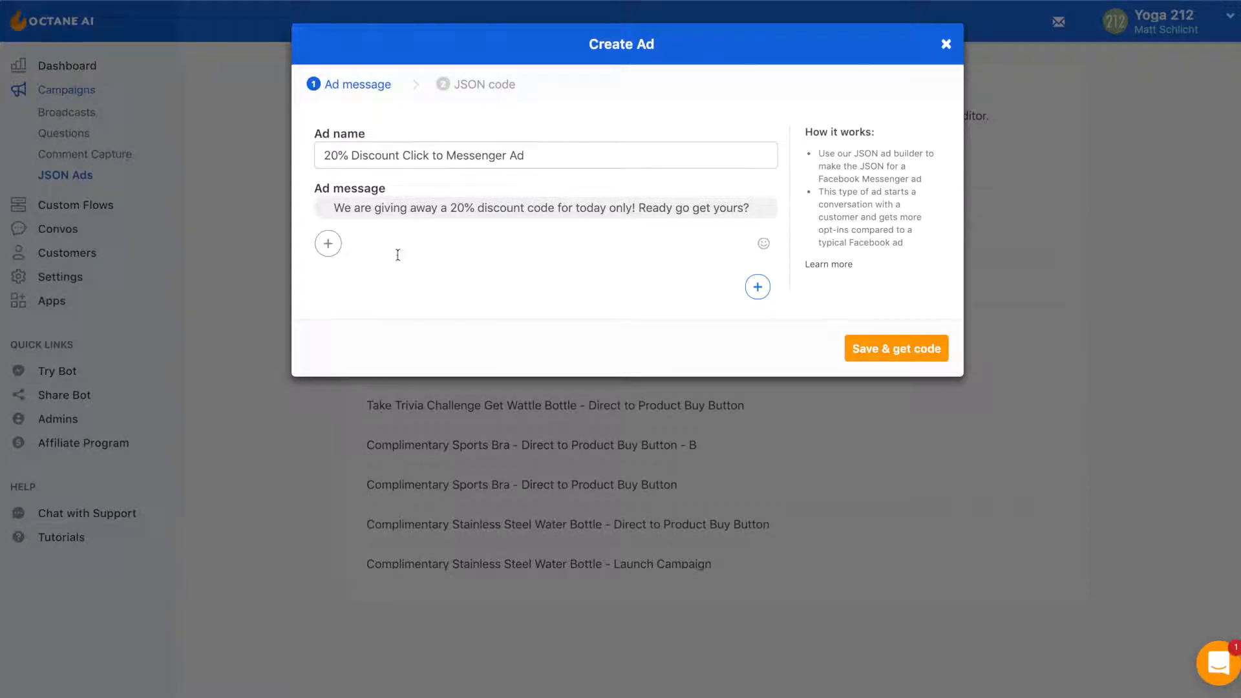
- Look at the Add Button's Link To choices, then close them without adding a button
click(328, 246)
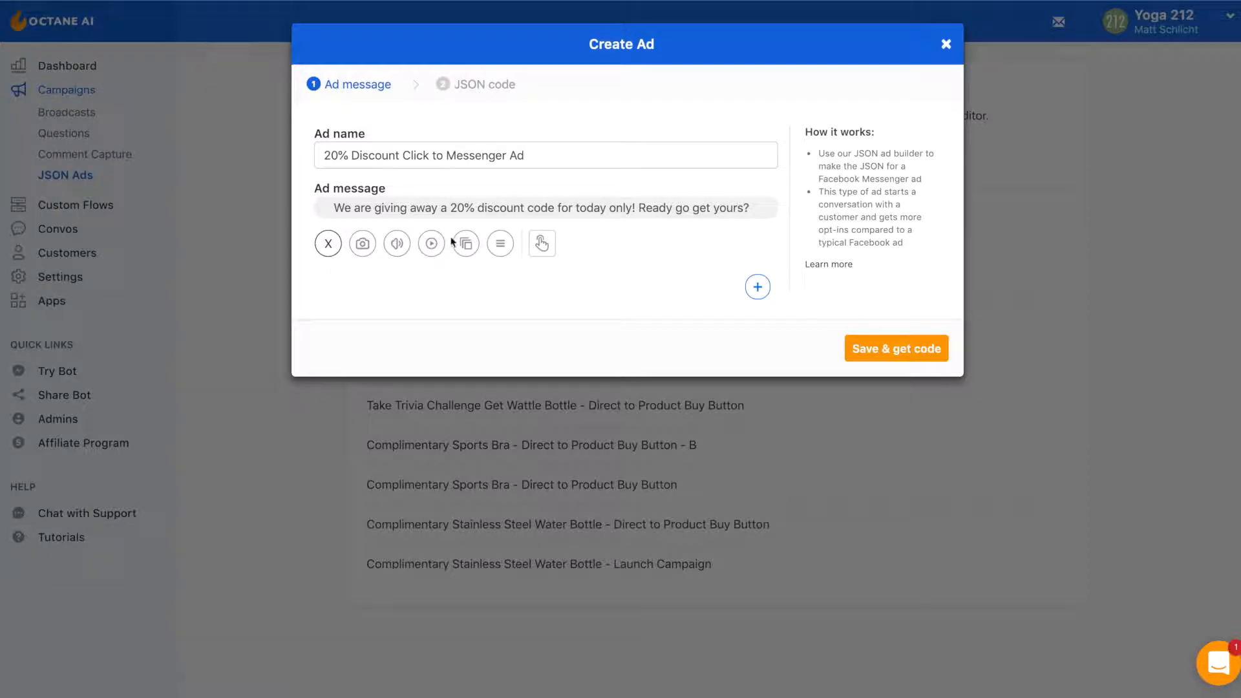
click(542, 244)
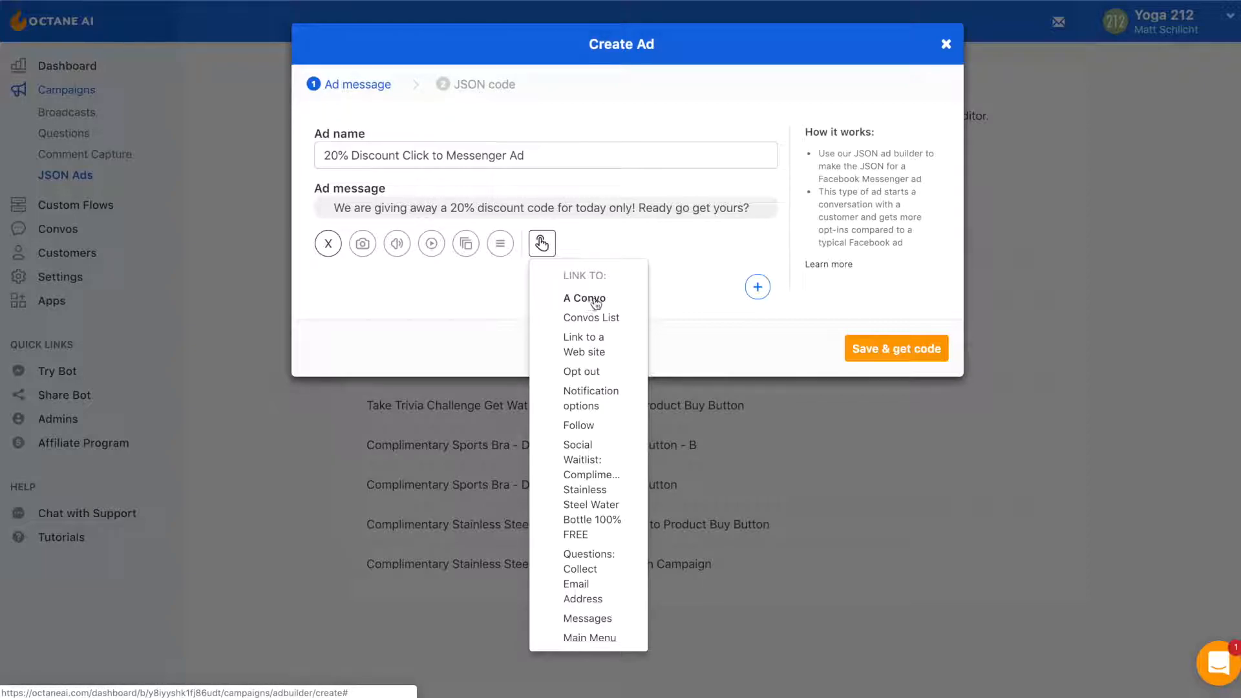
click(604, 249)
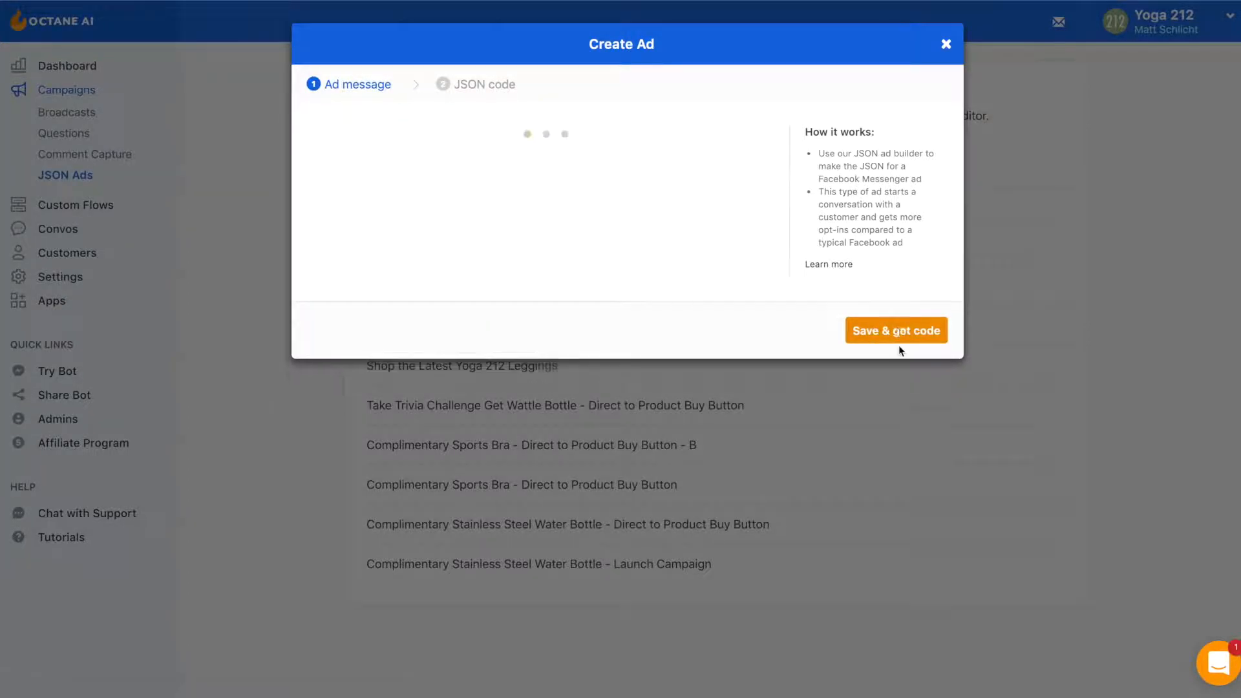
- Save the ad with Save & get code, review the JSON, then return to JSON Ads
click(899, 349)
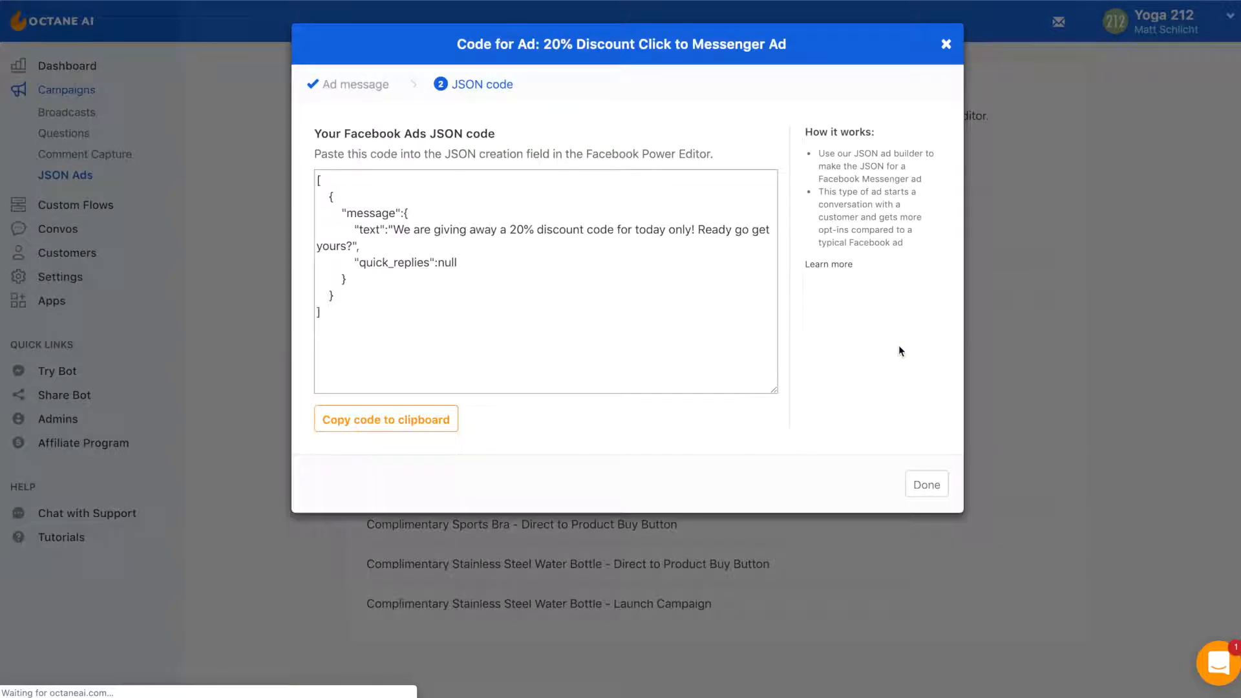
click(946, 44)
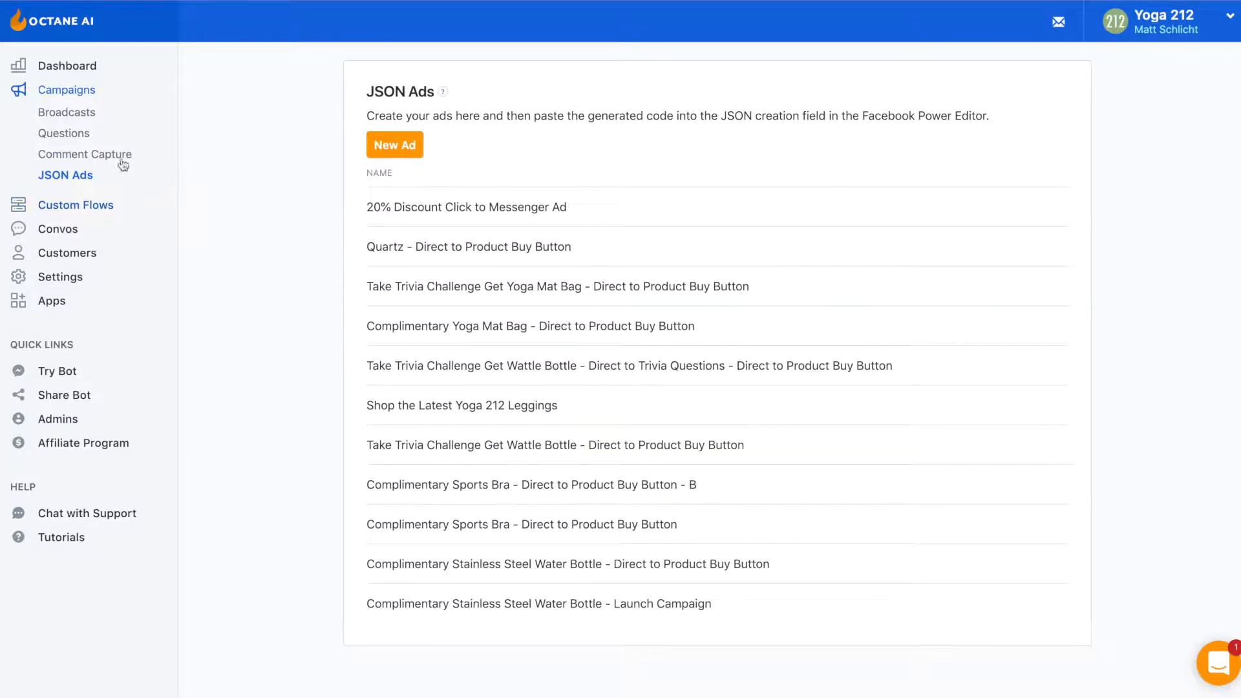
- Start an 'Email Collection' question set and clear the default intro and success messages
click(83, 138)
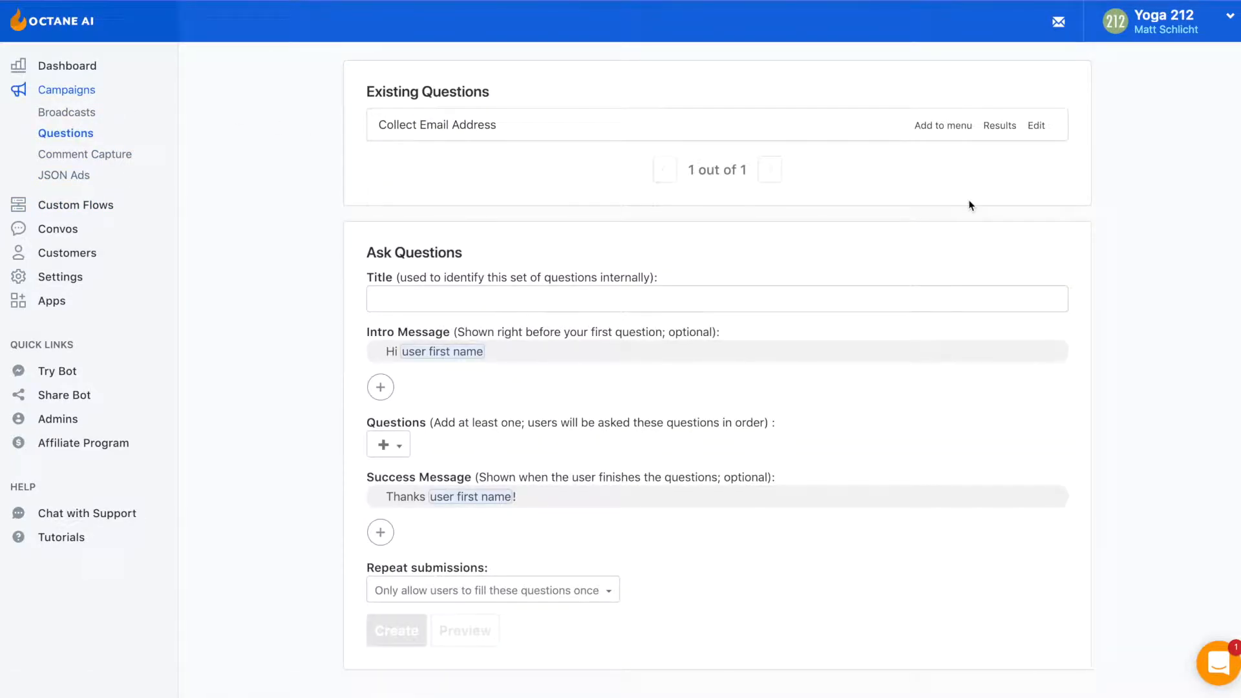
scroll(732, 282, down, 2)
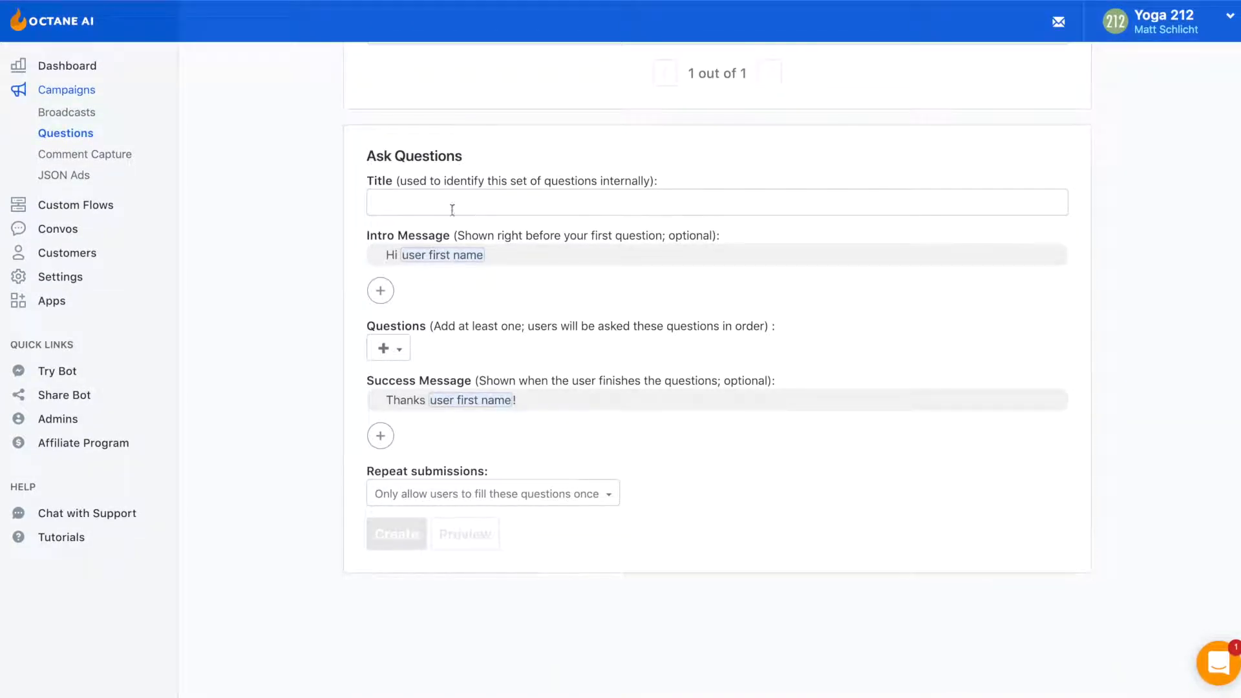
click(434, 202)
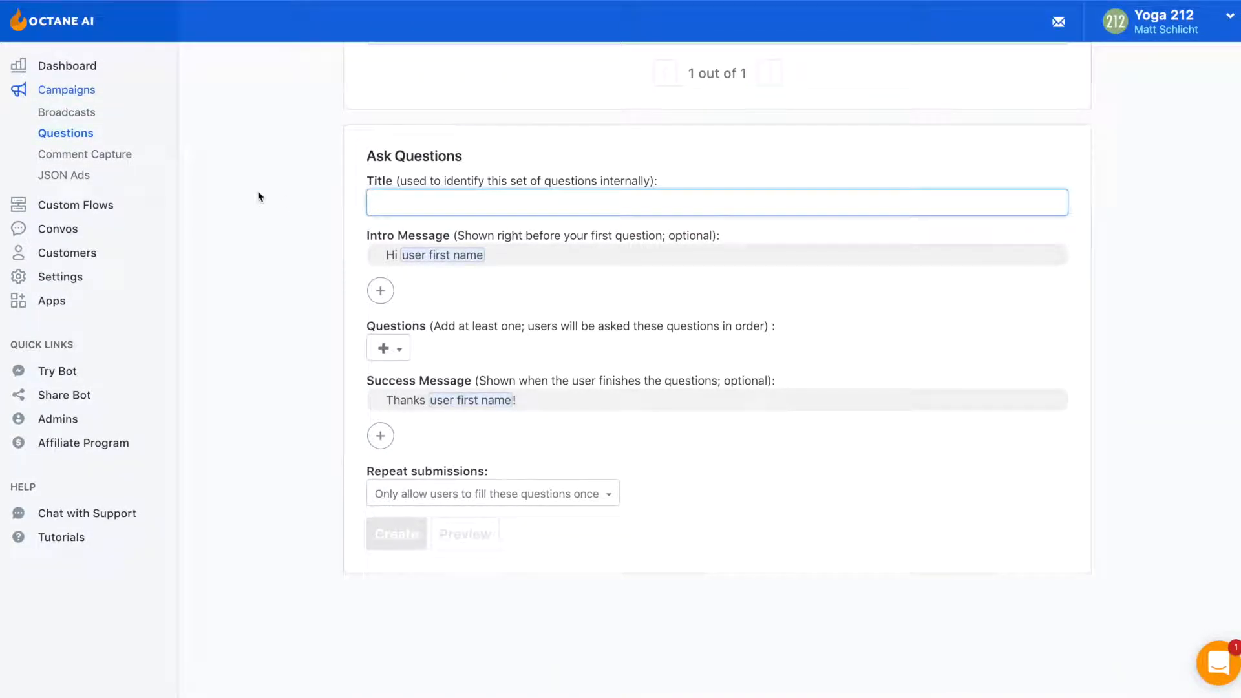
text(Email Collc)
text(ction)
triple_click(517, 254)
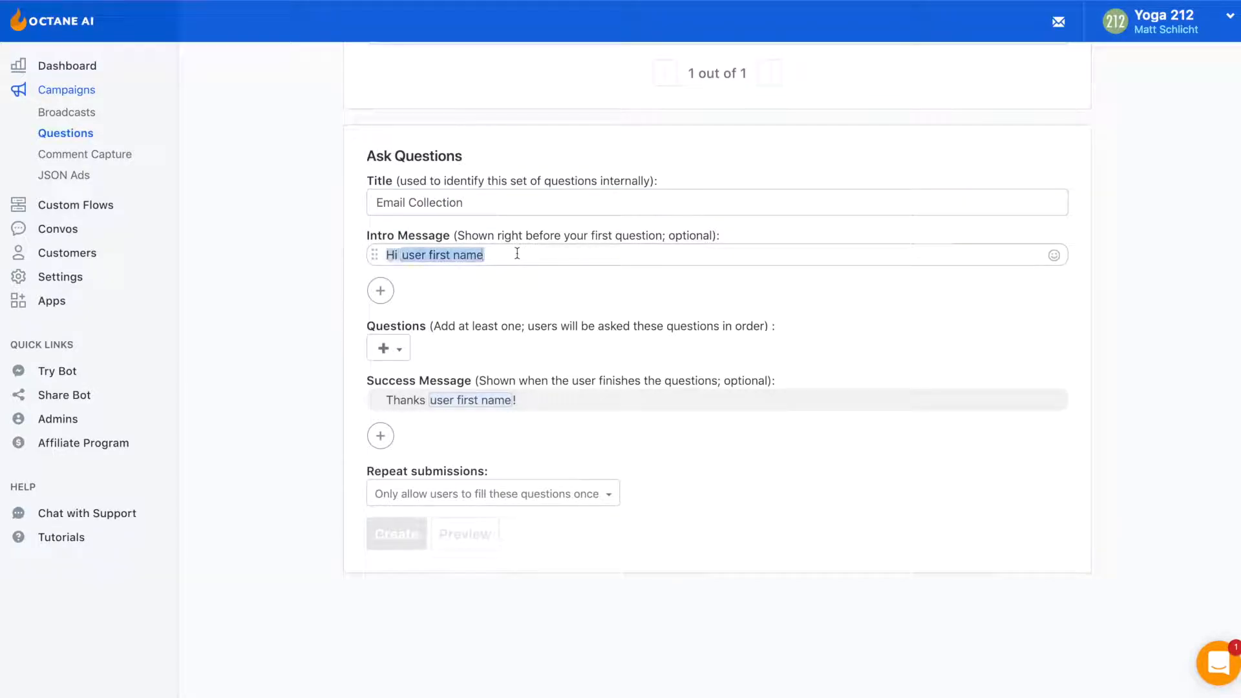
key(BackSpace)
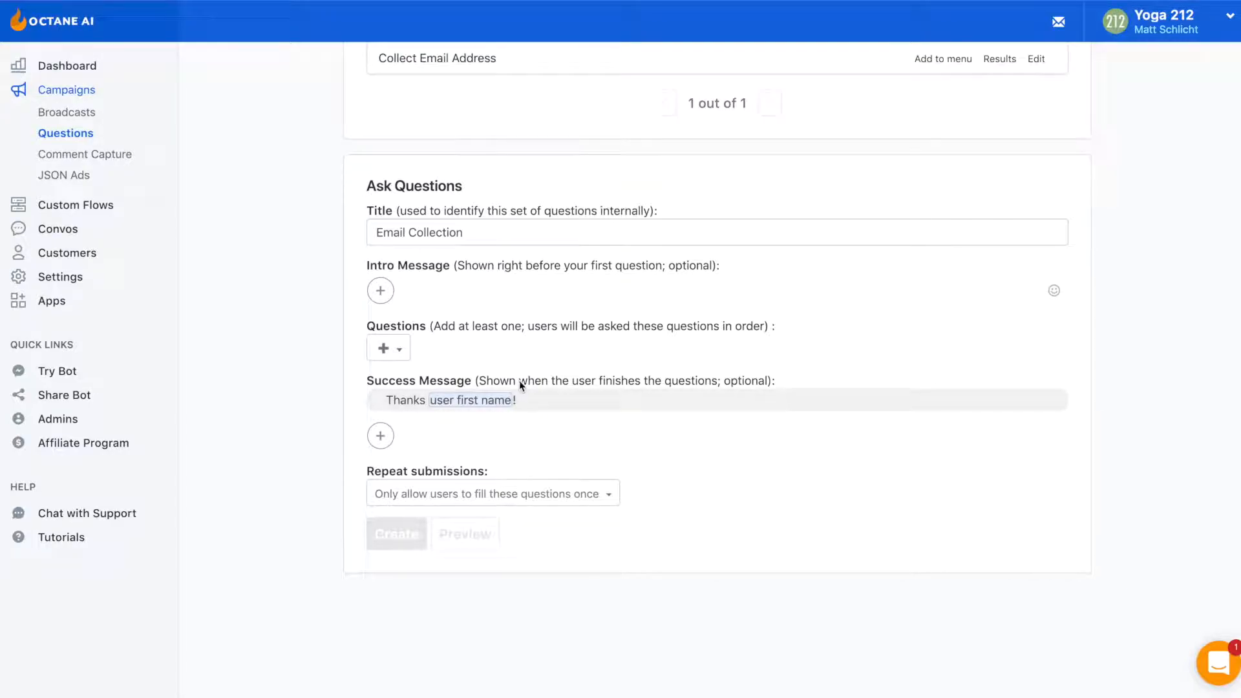
triple_click(536, 397)
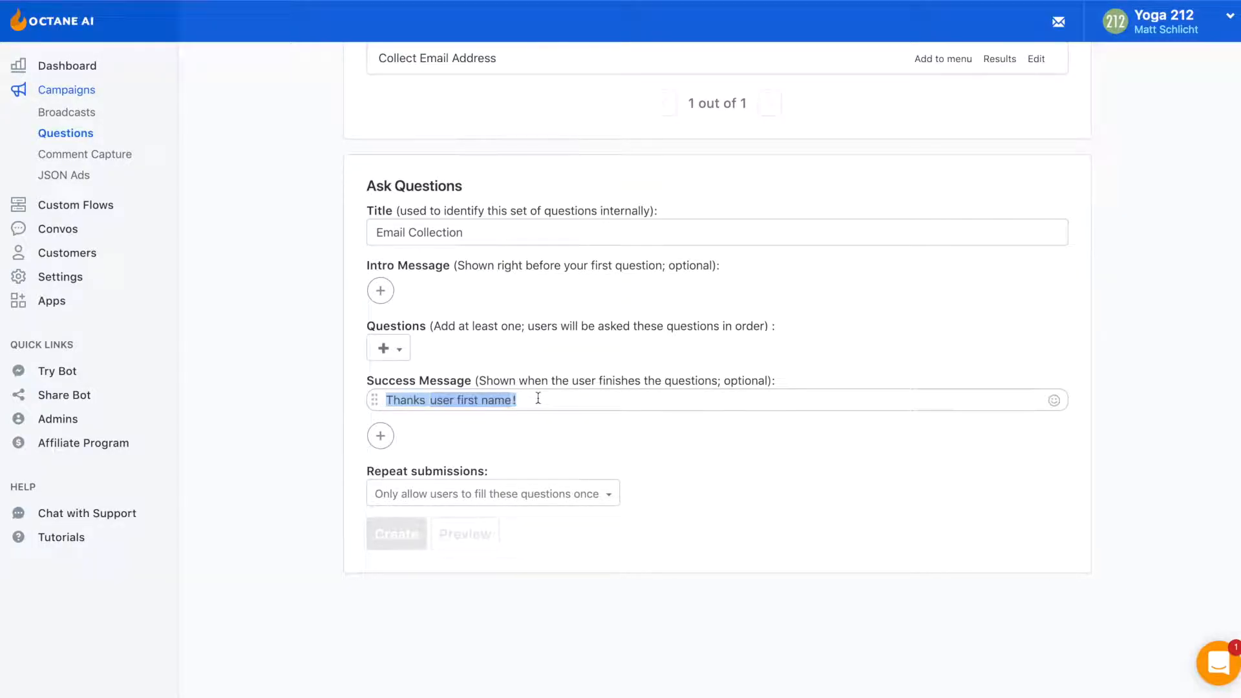
key(BackSpace)
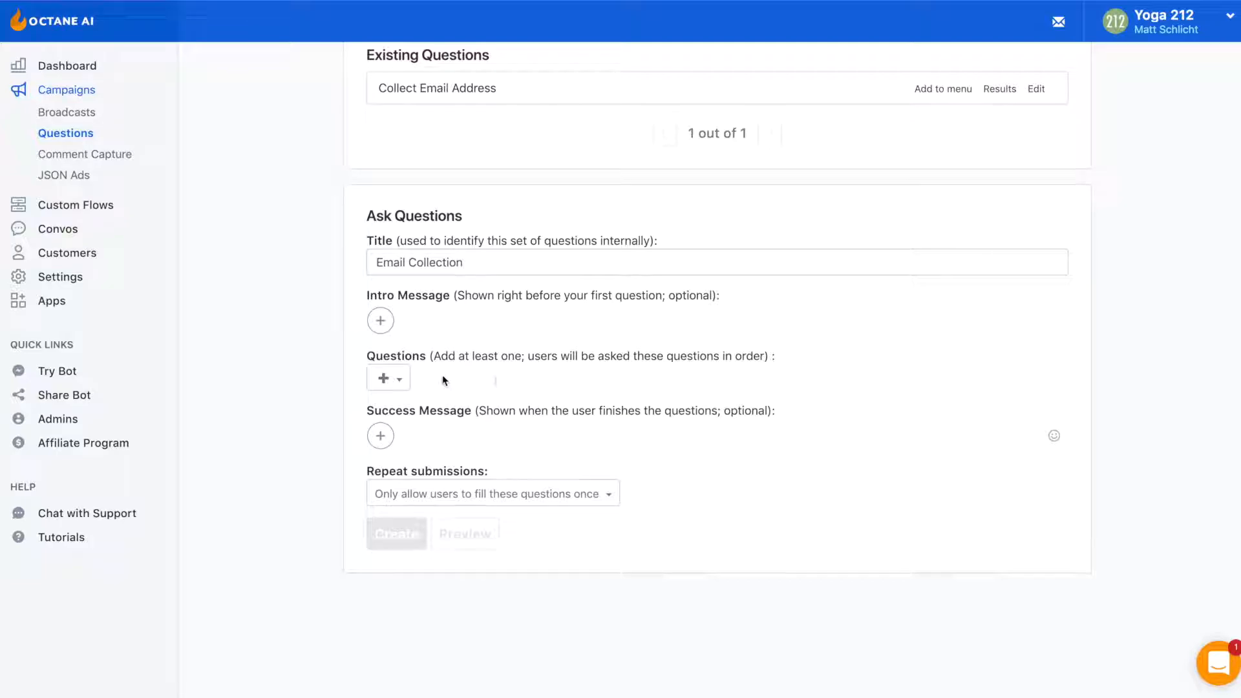
- Add an email-address question, create the question set, and go to Convos
click(404, 383)
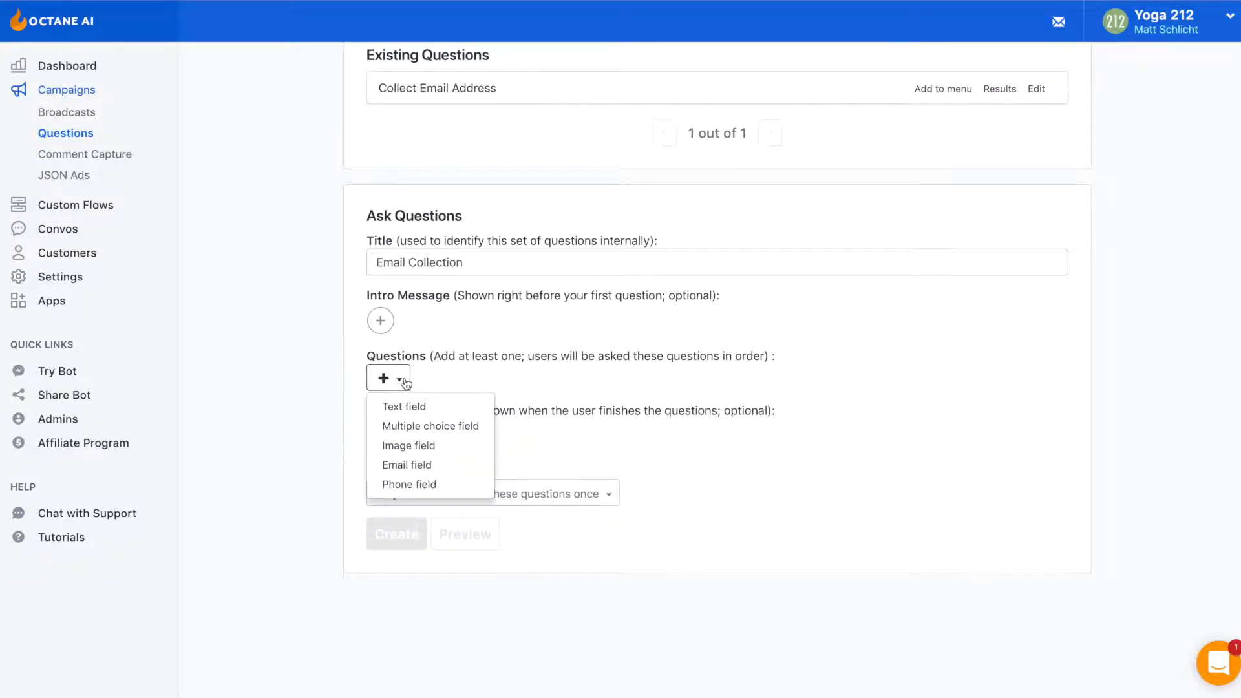
click(431, 466)
drag(398, 362, 550, 362)
click(514, 362)
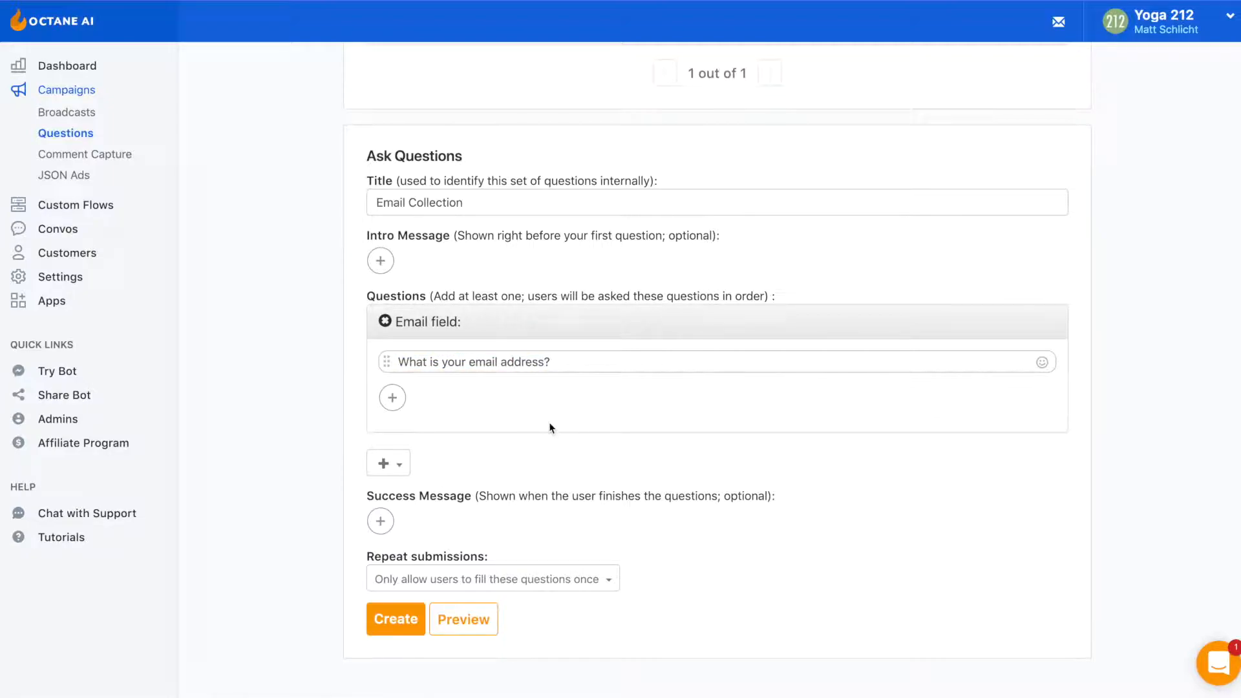
click(448, 387)
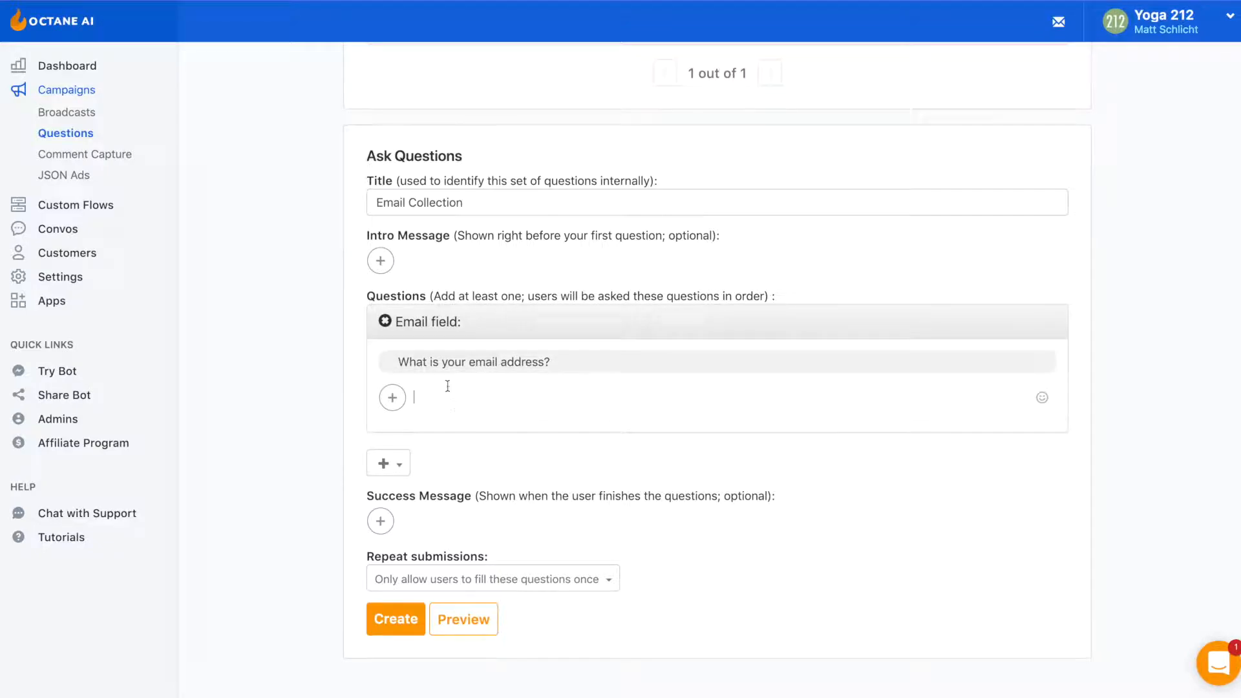
click(396, 621)
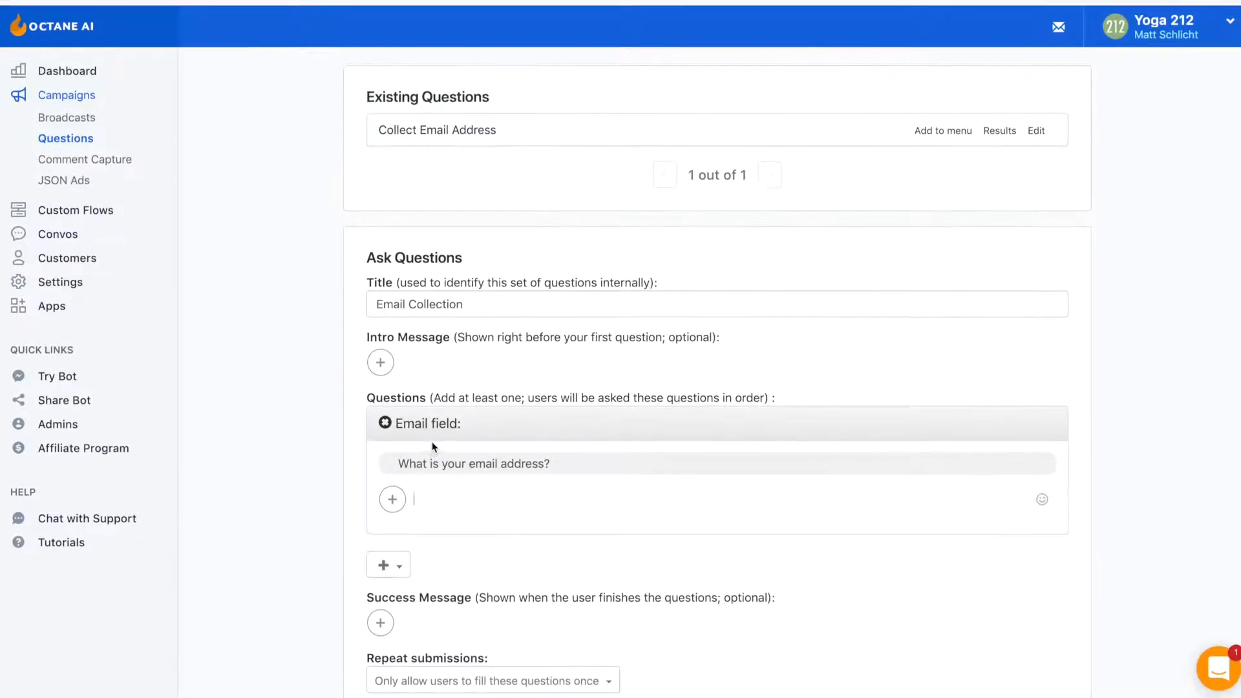
scroll(484, 259, down, 3)
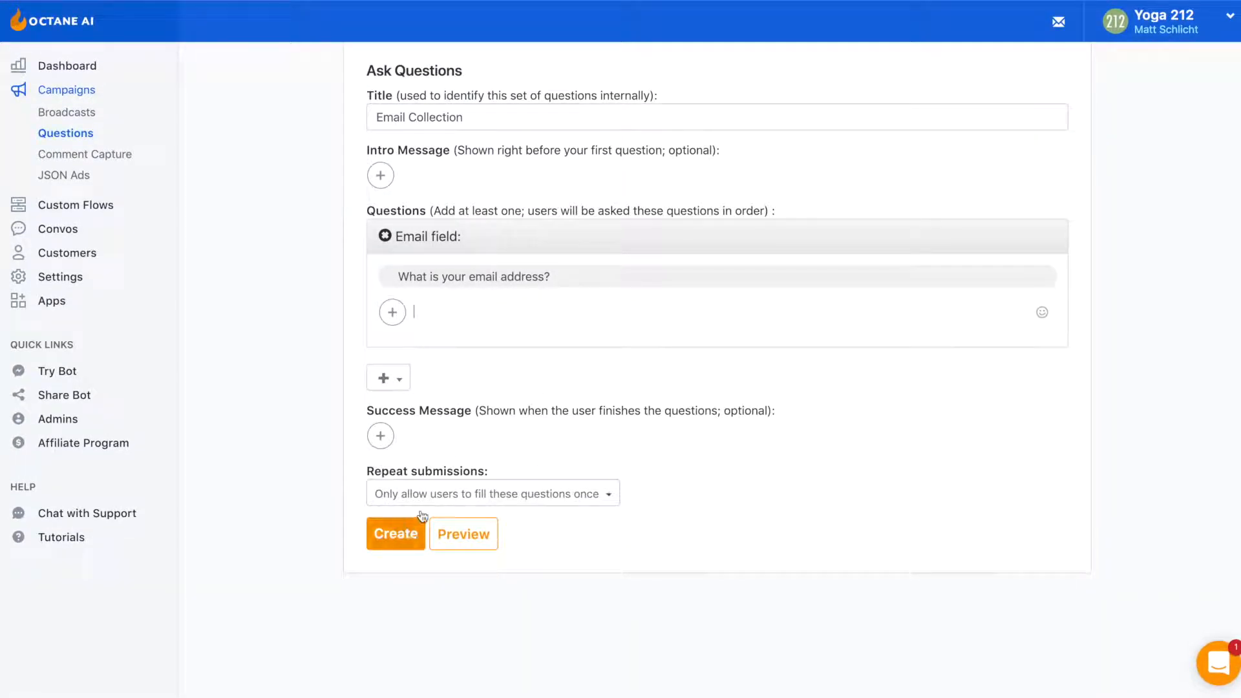
scroll(294, 291, up, 2)
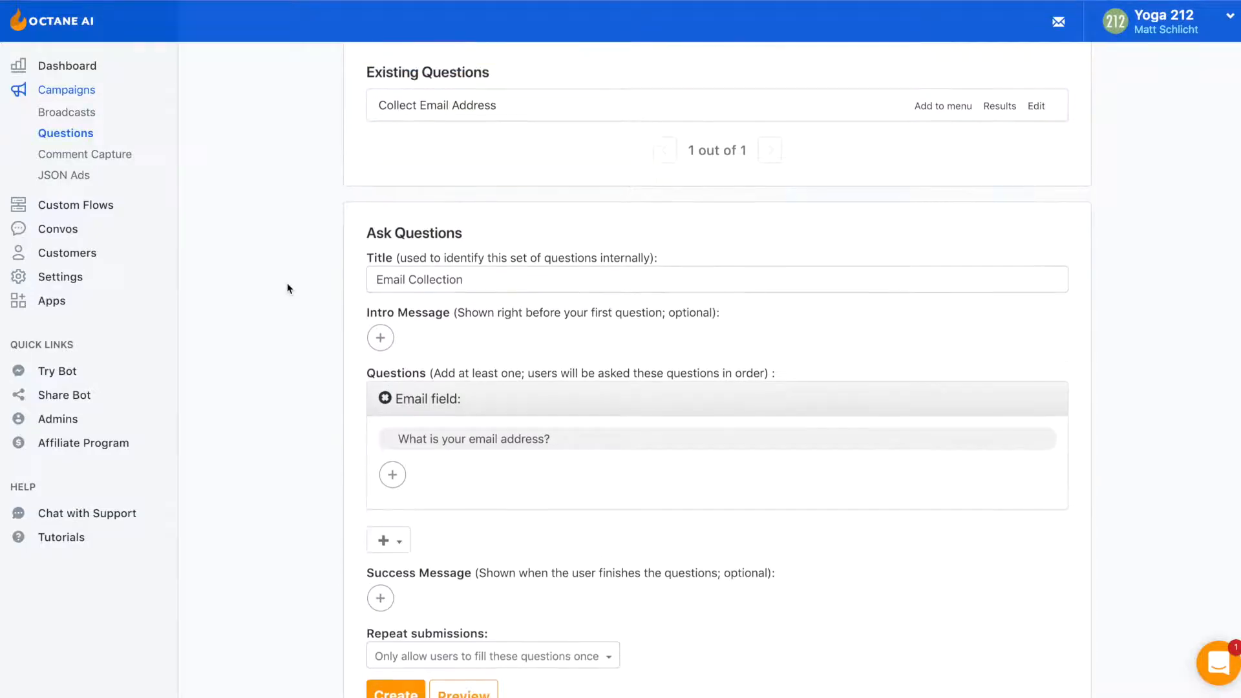
scroll(289, 288, up, 1)
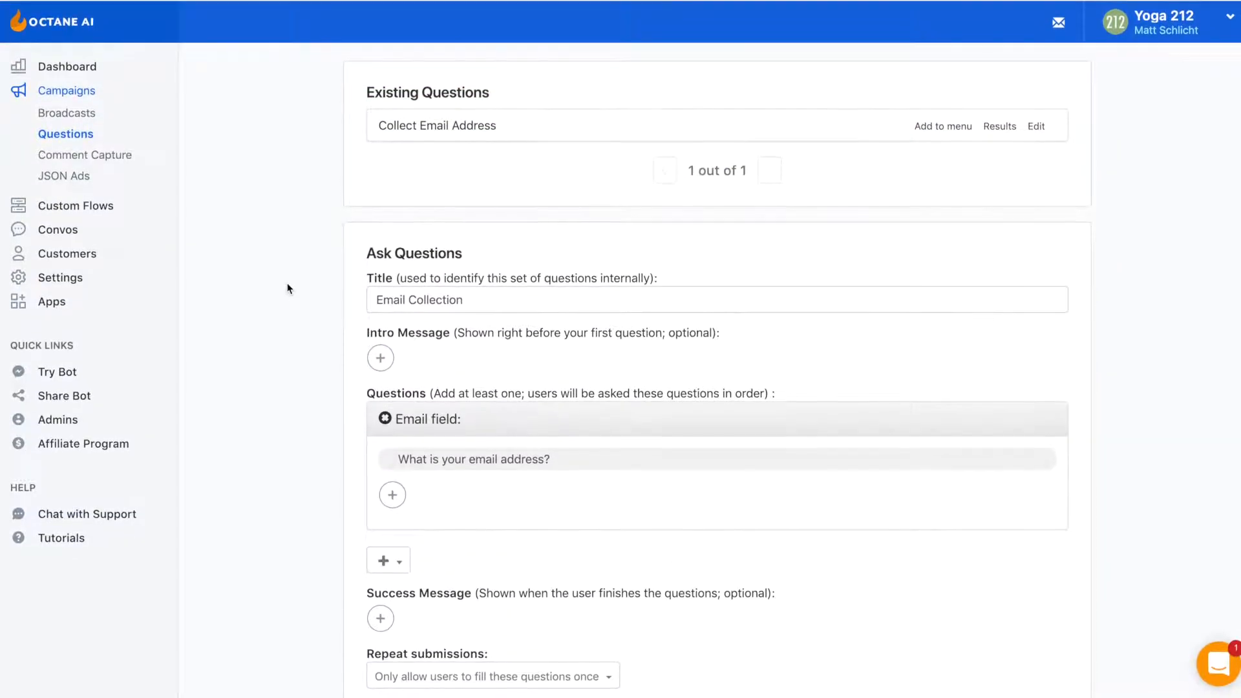
click(69, 233)
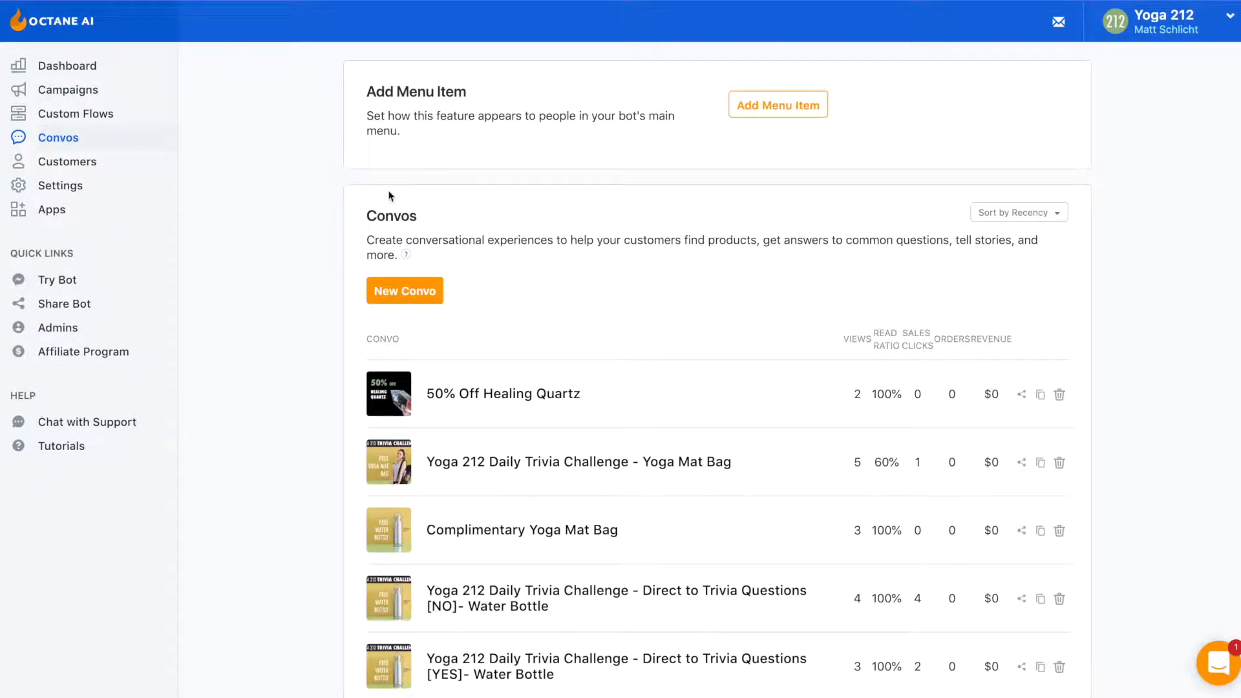
- Create convo '20% Discount Convo - Click-to-Messenger Ad #1', subtitle '#1', with image Messenger Ad flow (1).png
click(397, 293)
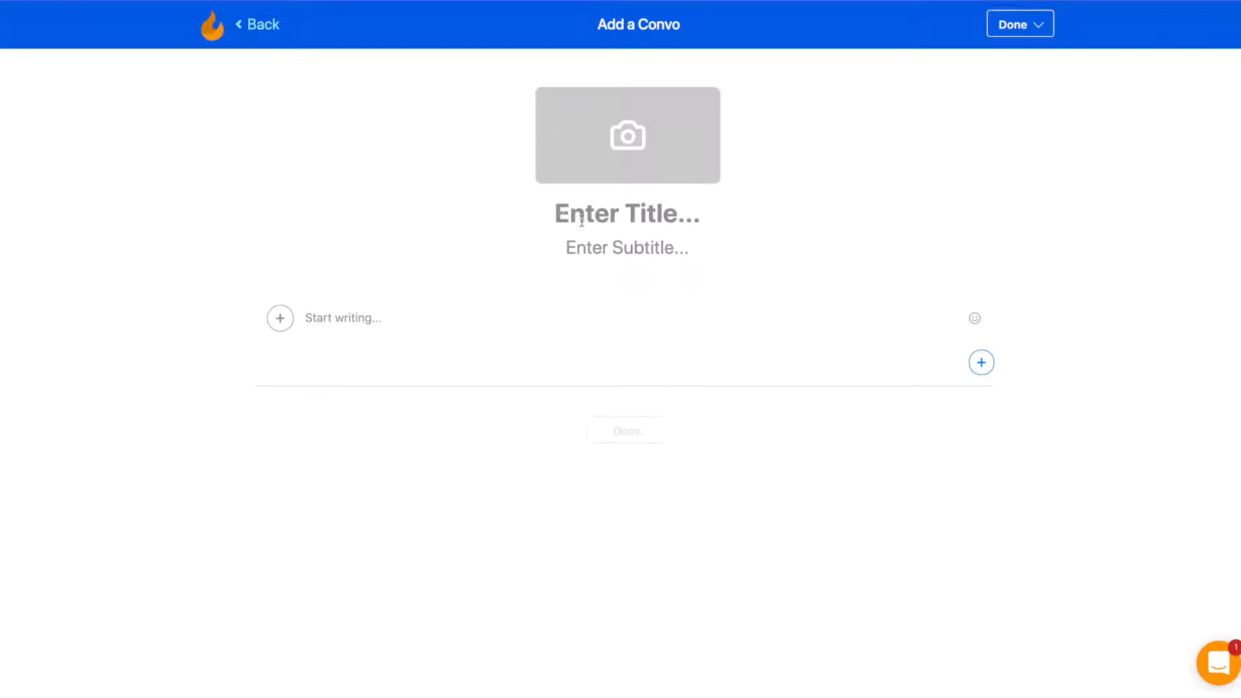
text(20% Discoun)
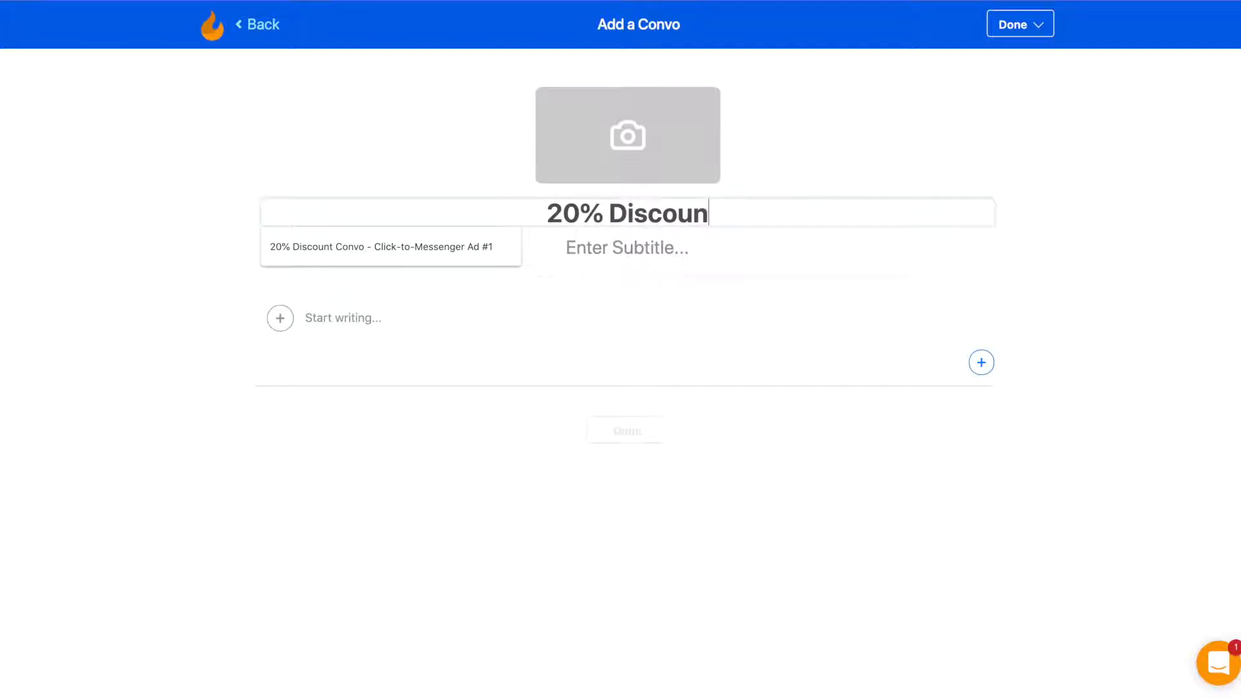
click(455, 260)
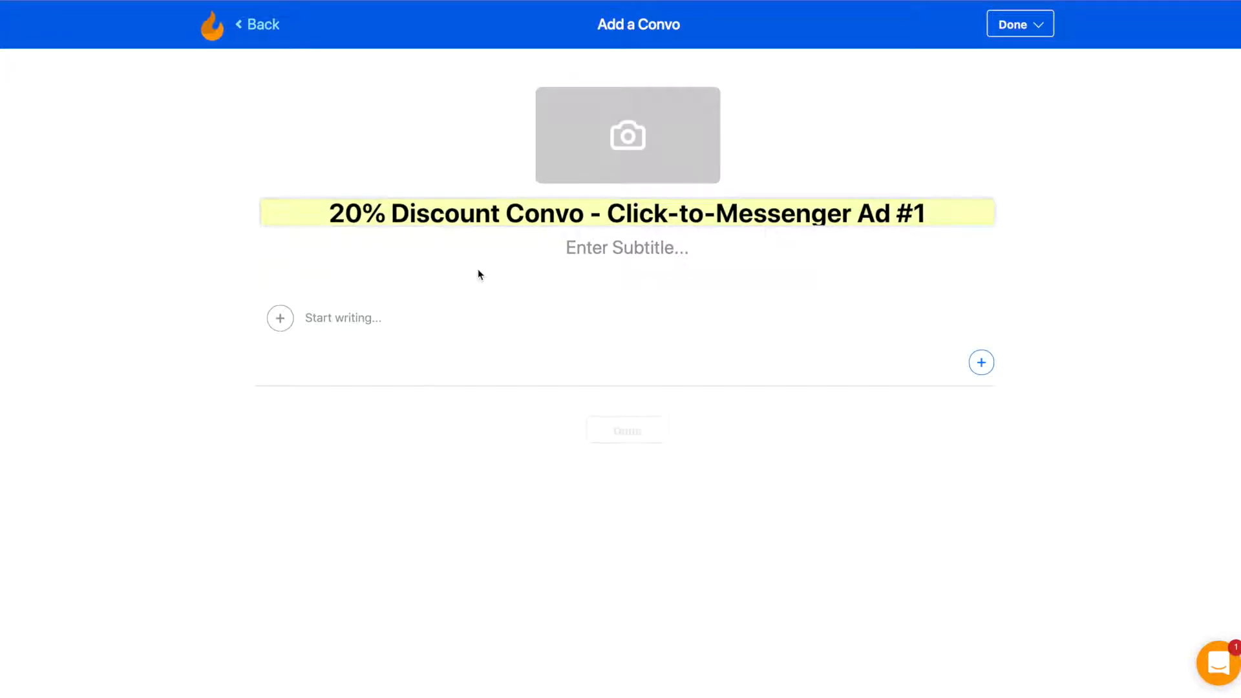
click(609, 250)
text(#1)
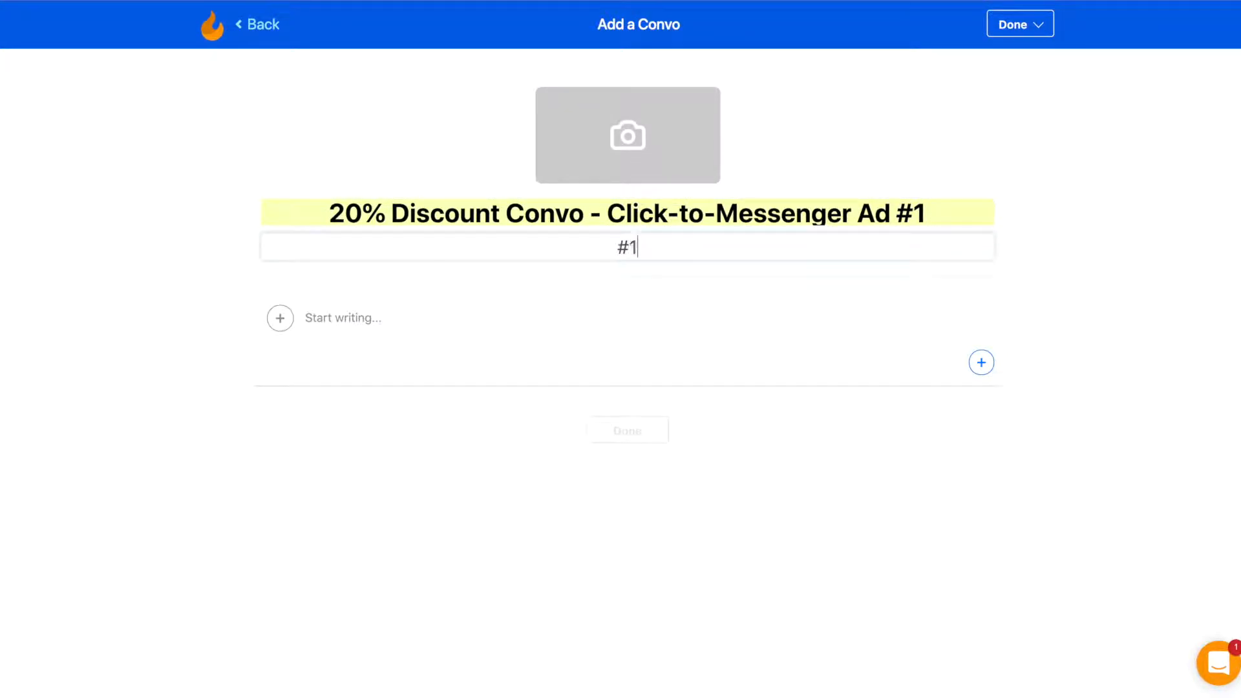
click(618, 313)
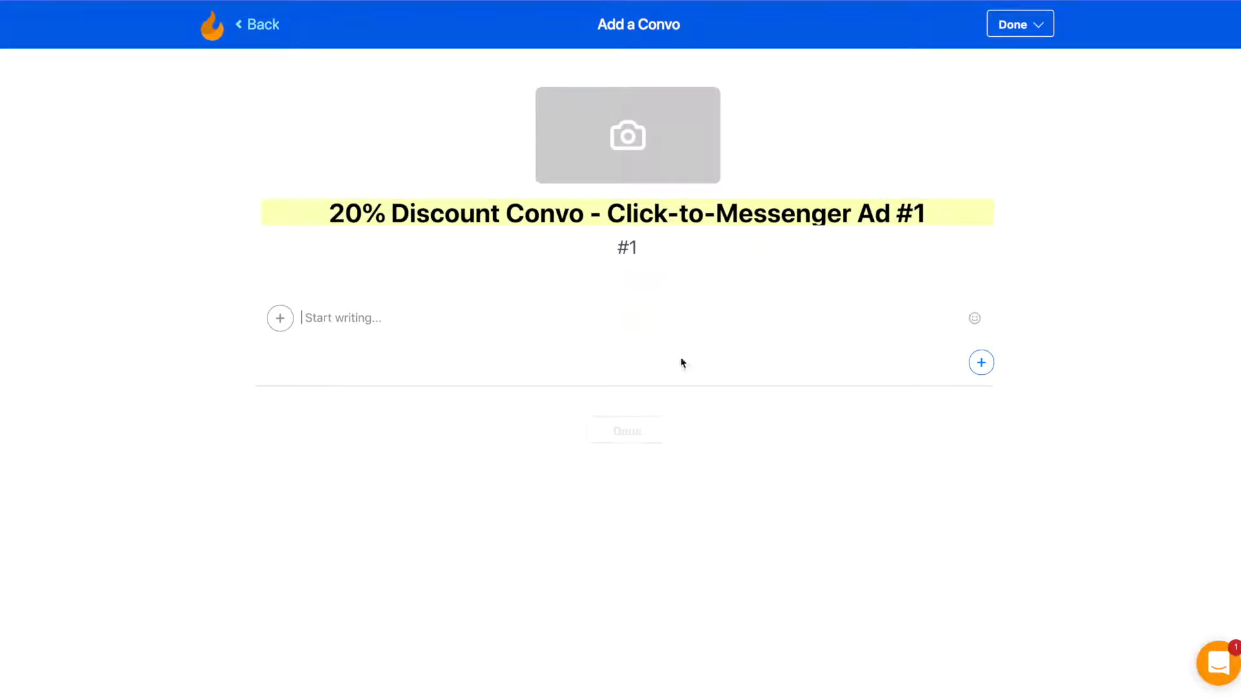
click(584, 173)
double_click(513, 57)
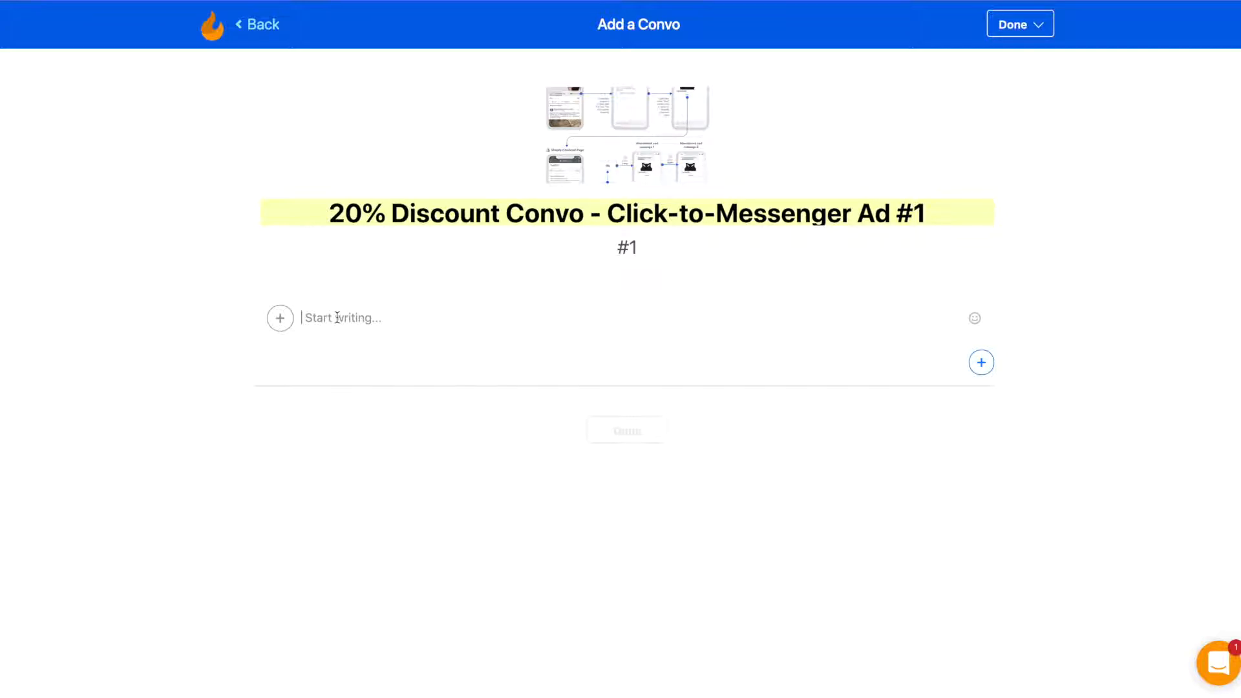
- Add the Collect Email Address question set to the convo
click(280, 319)
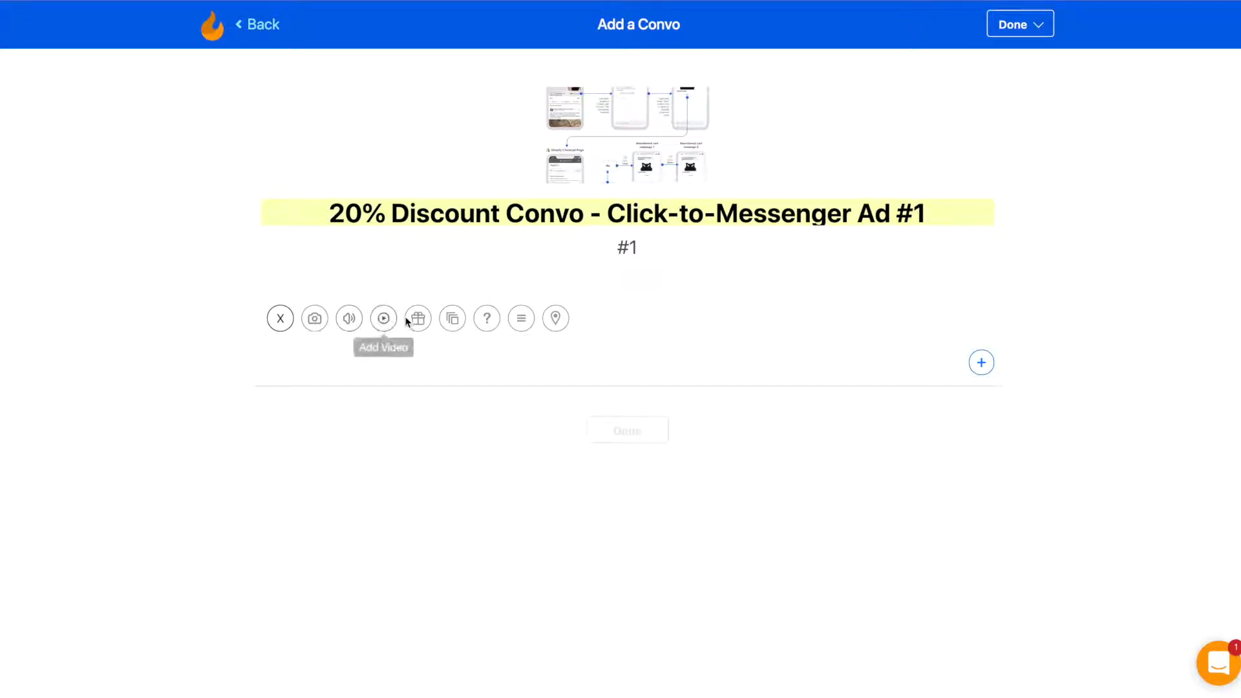
click(487, 320)
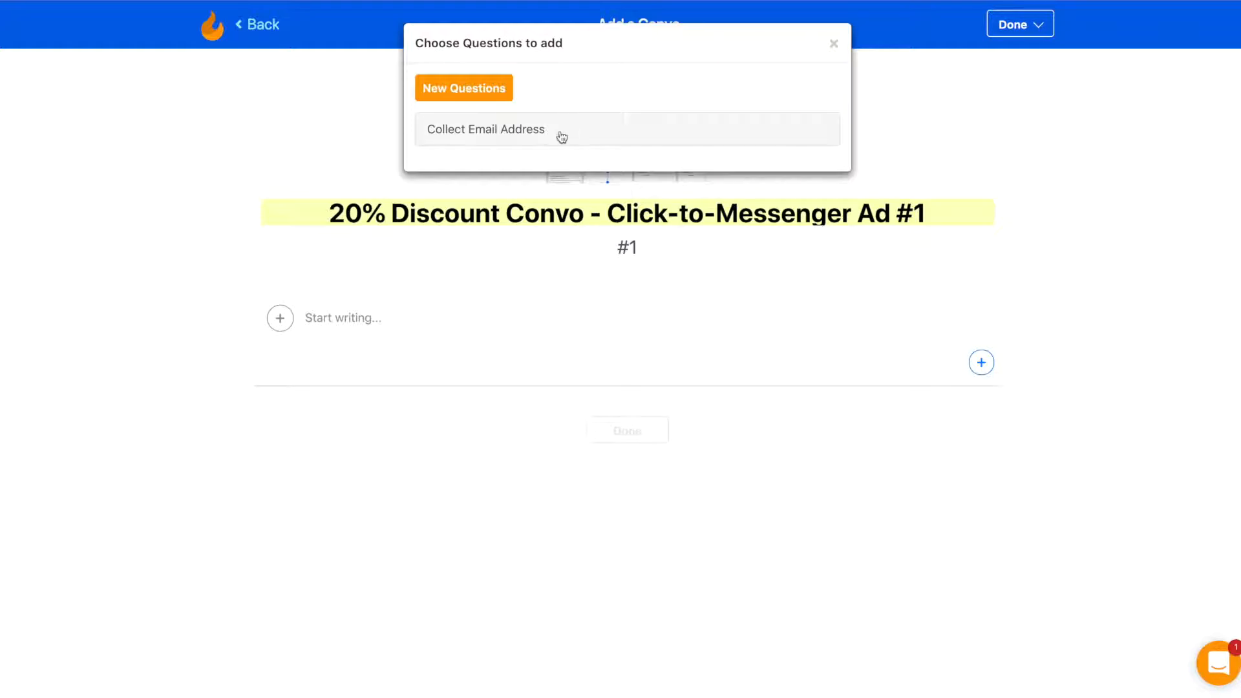
click(535, 131)
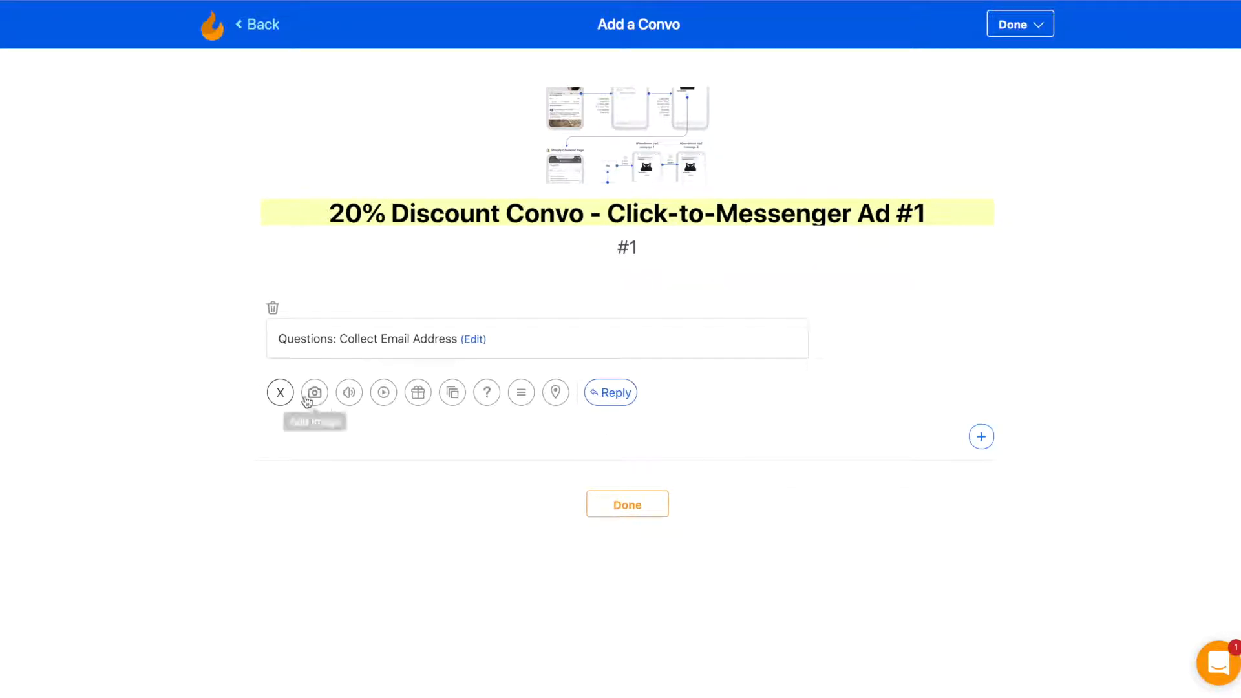
- Add the message 'Great! Thank you! Here is your discount code for 20% off:'
click(279, 392)
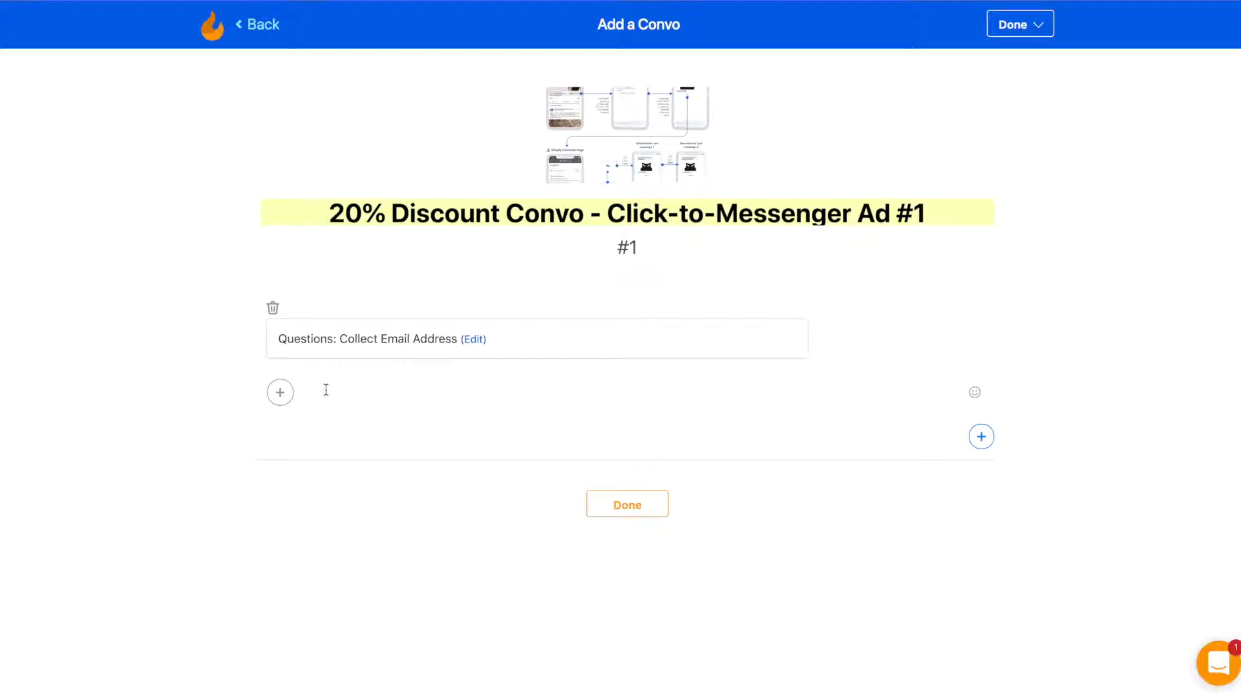
text(Great! Thank you)
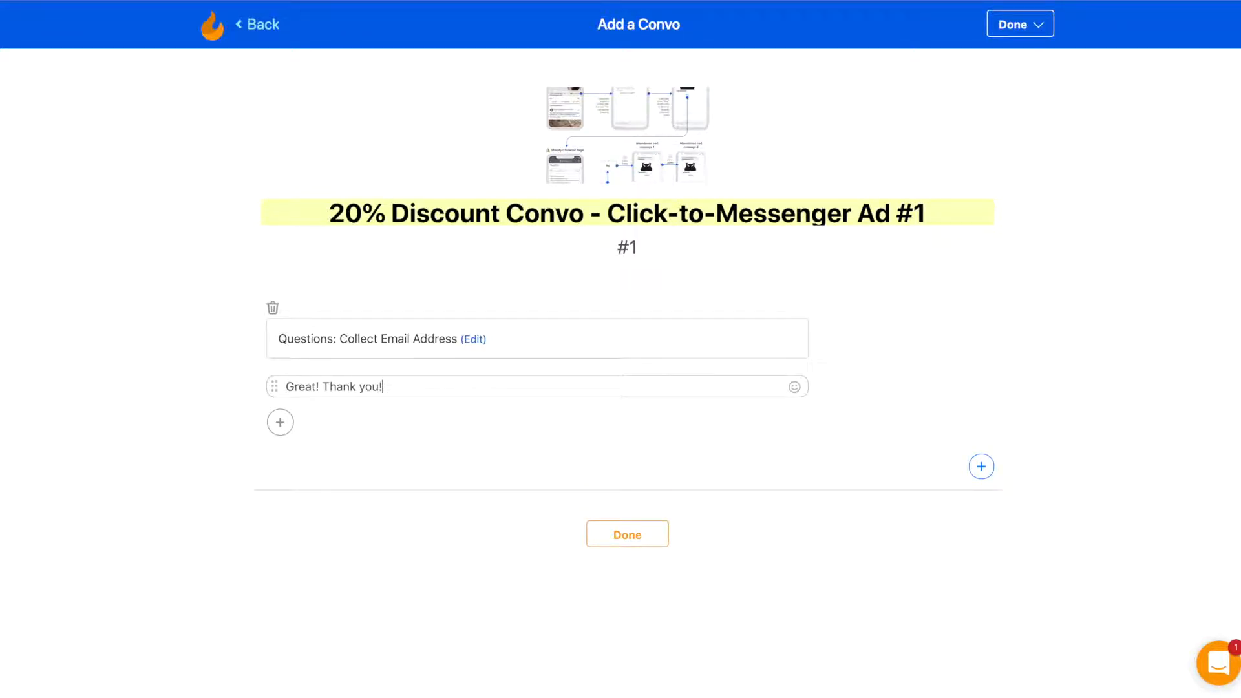
text(! Here is your discount code for 20% off:)
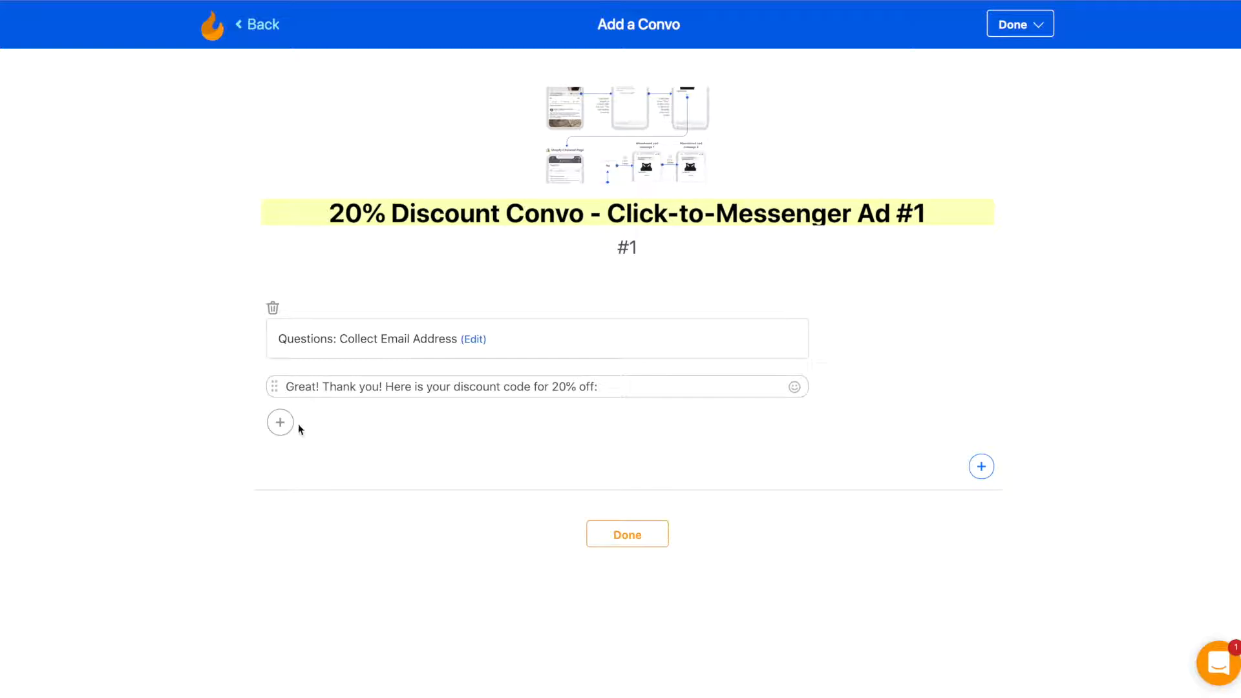
click(323, 420)
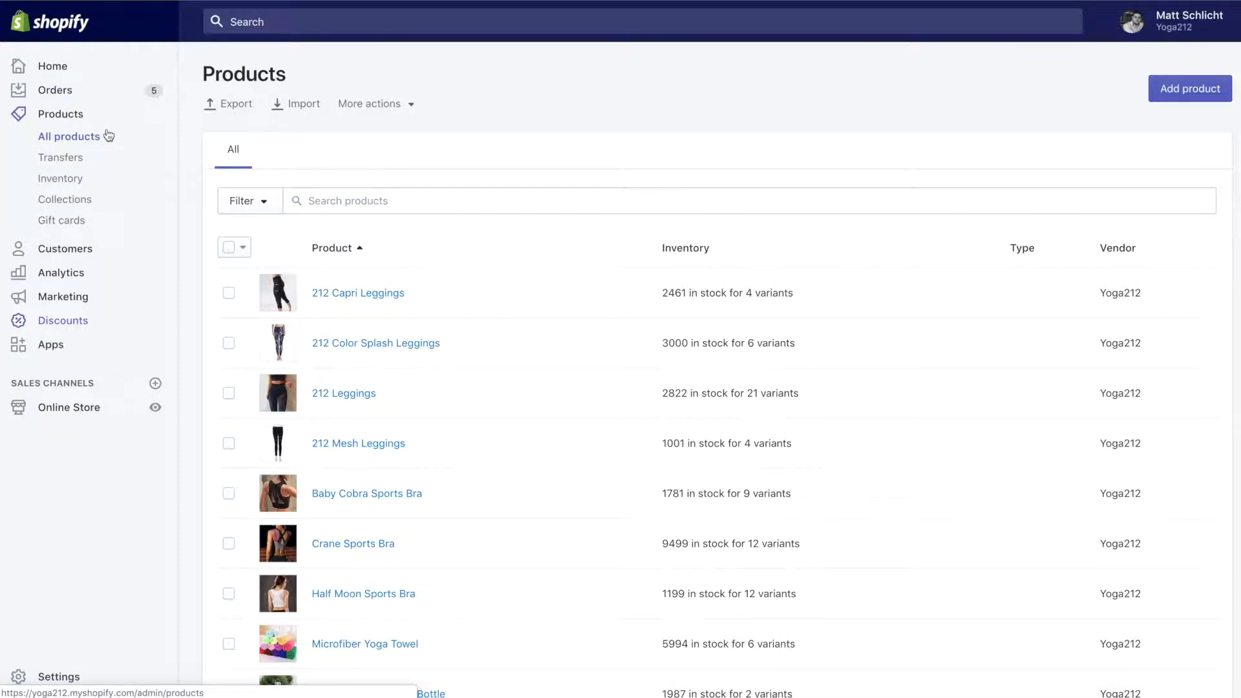
- Create a new Shopify discount with code 20OFF-HJKDSU-81DH
click(73, 326)
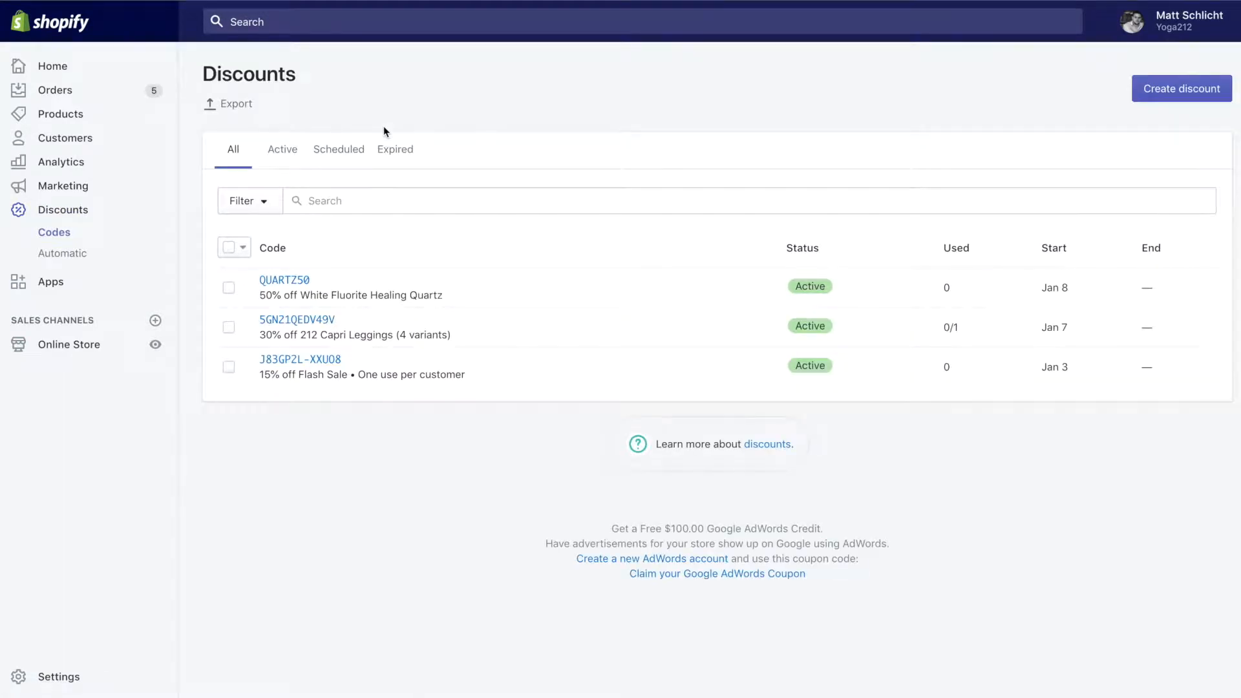
click(1184, 89)
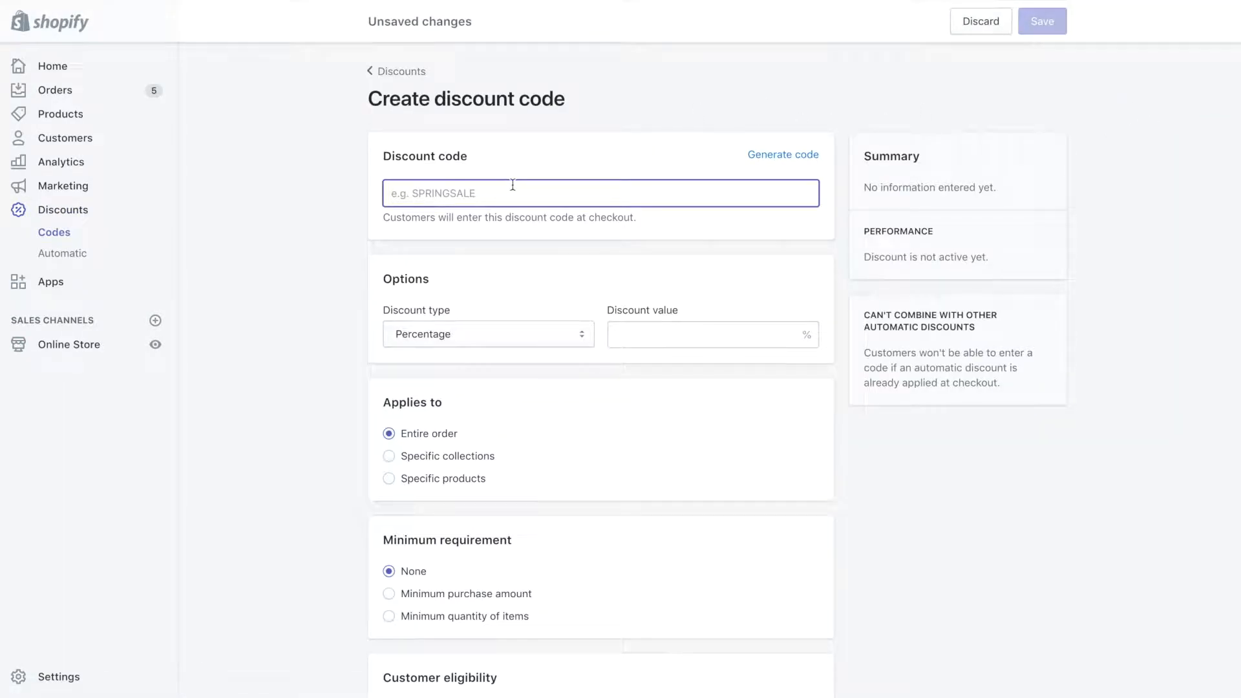
text(20)
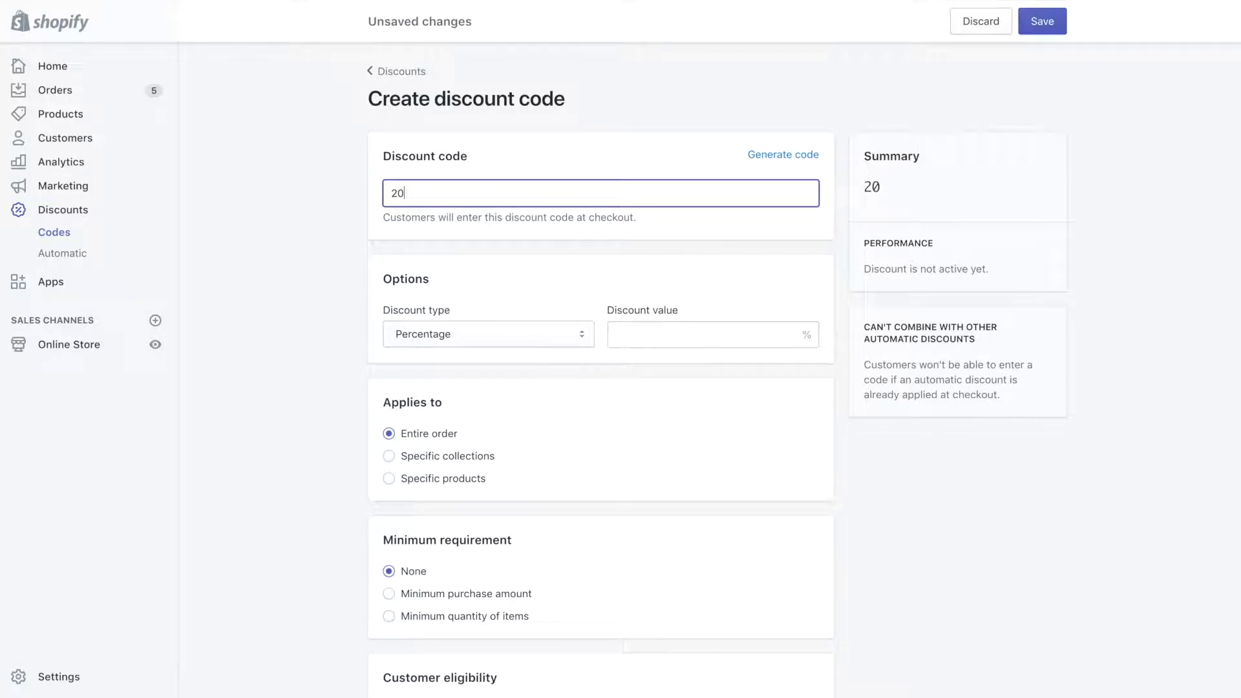
text(OFF-HJKDS)
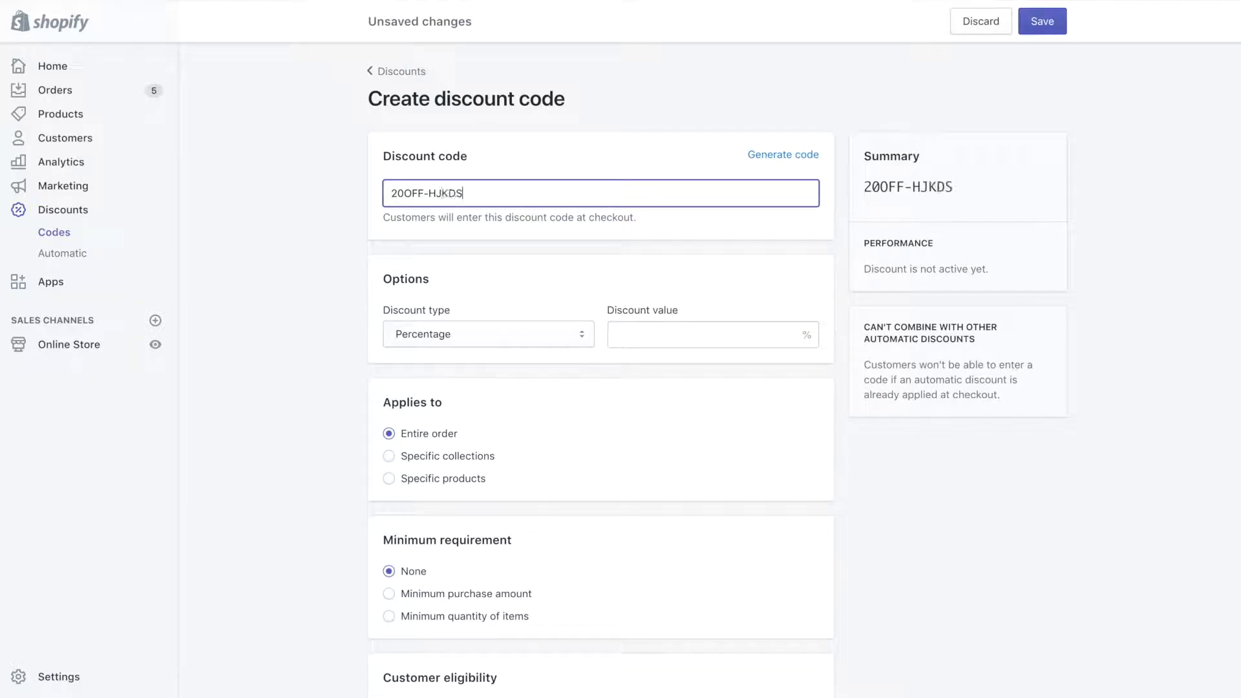
text(U-81dh)
key(BackSpace)
key(BackSpace)
text(DH)
- Set the discount value to 20% and make it apply to specific products
scroll(581, 290, down, 1)
click(617, 277)
text(20)
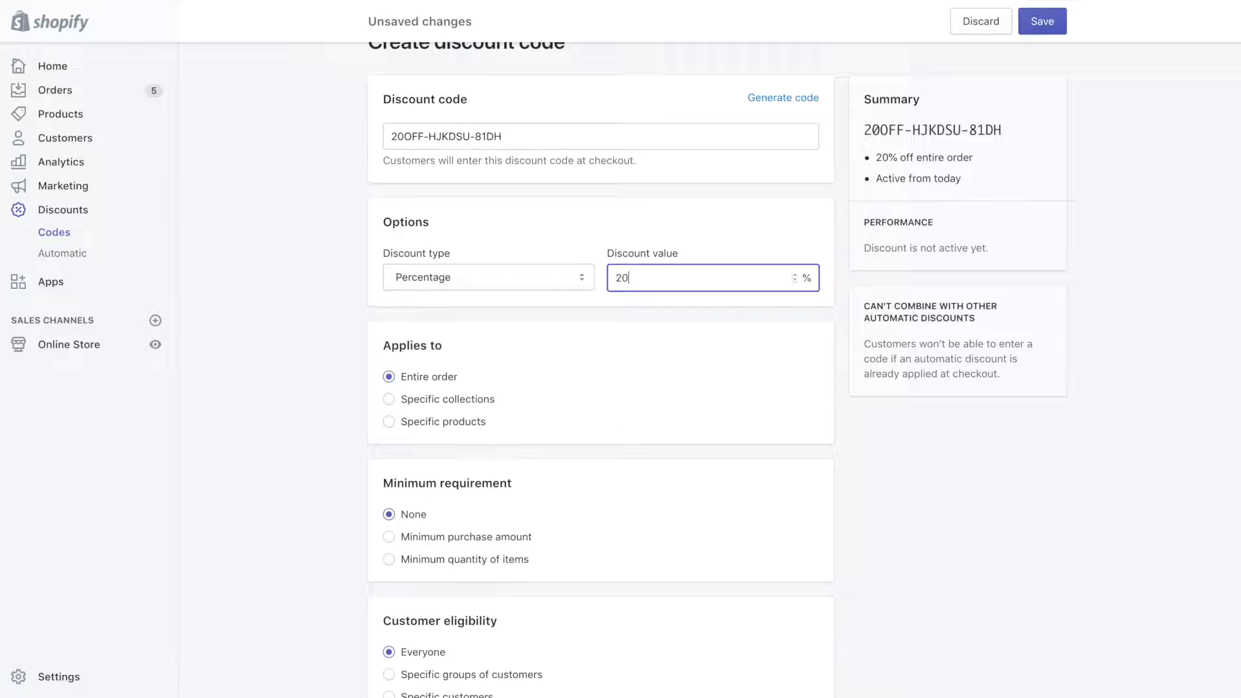
click(654, 312)
scroll(656, 314, down, 3)
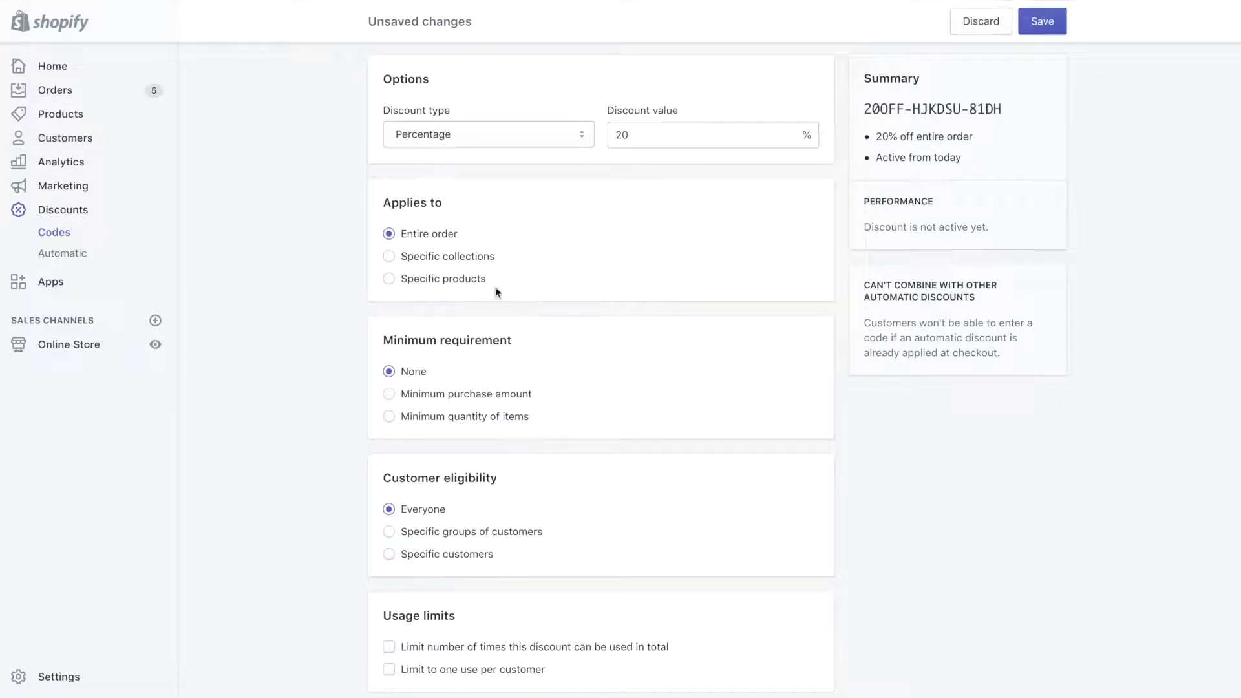
scroll(628, 259, down, 1)
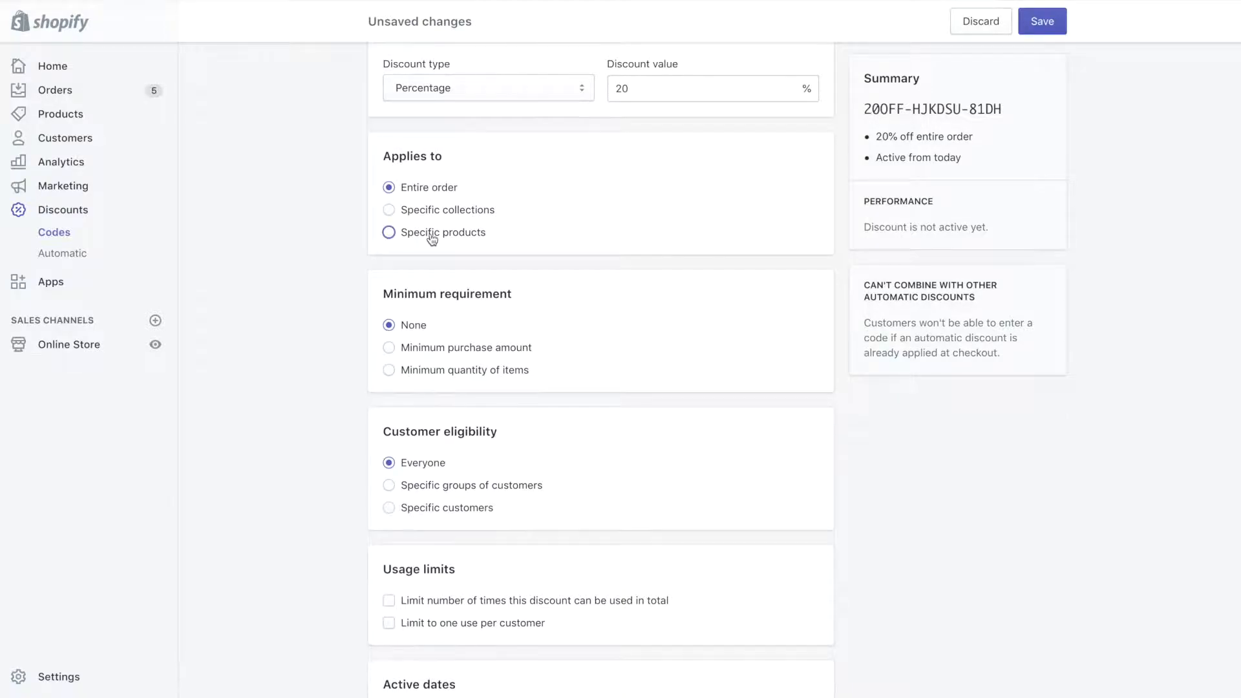
click(432, 240)
click(498, 262)
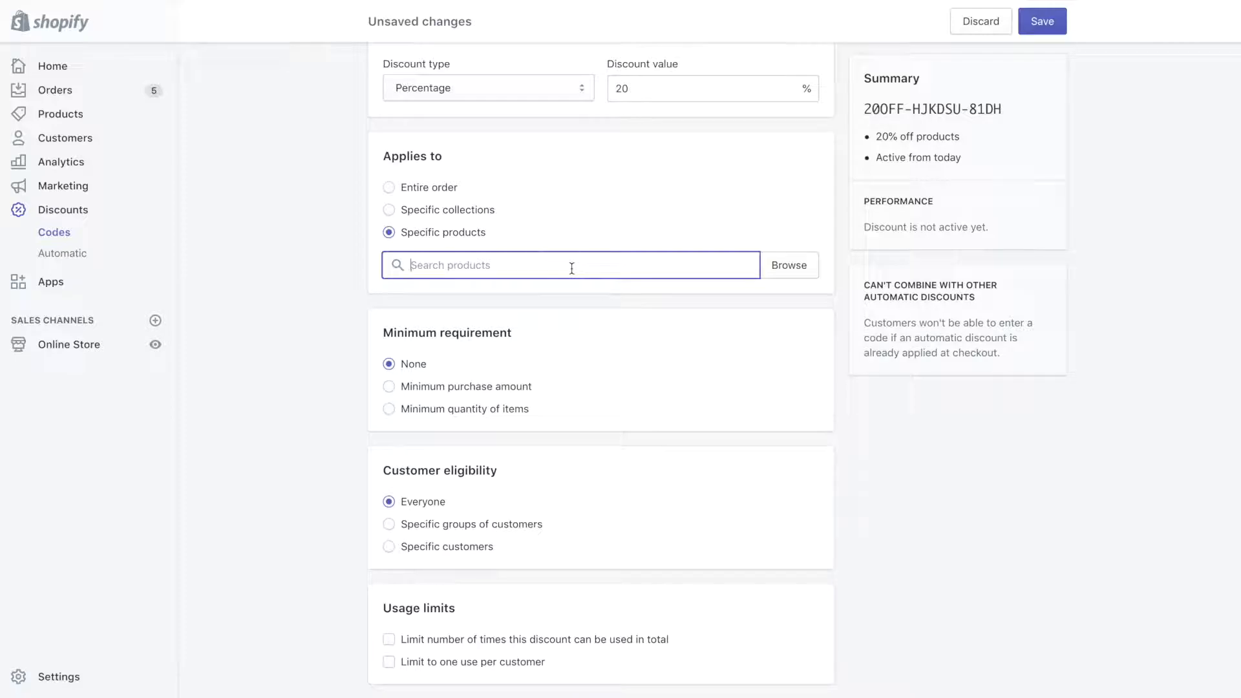
- Add 212 Capri Leggings with all its variants to the discount
text(leg)
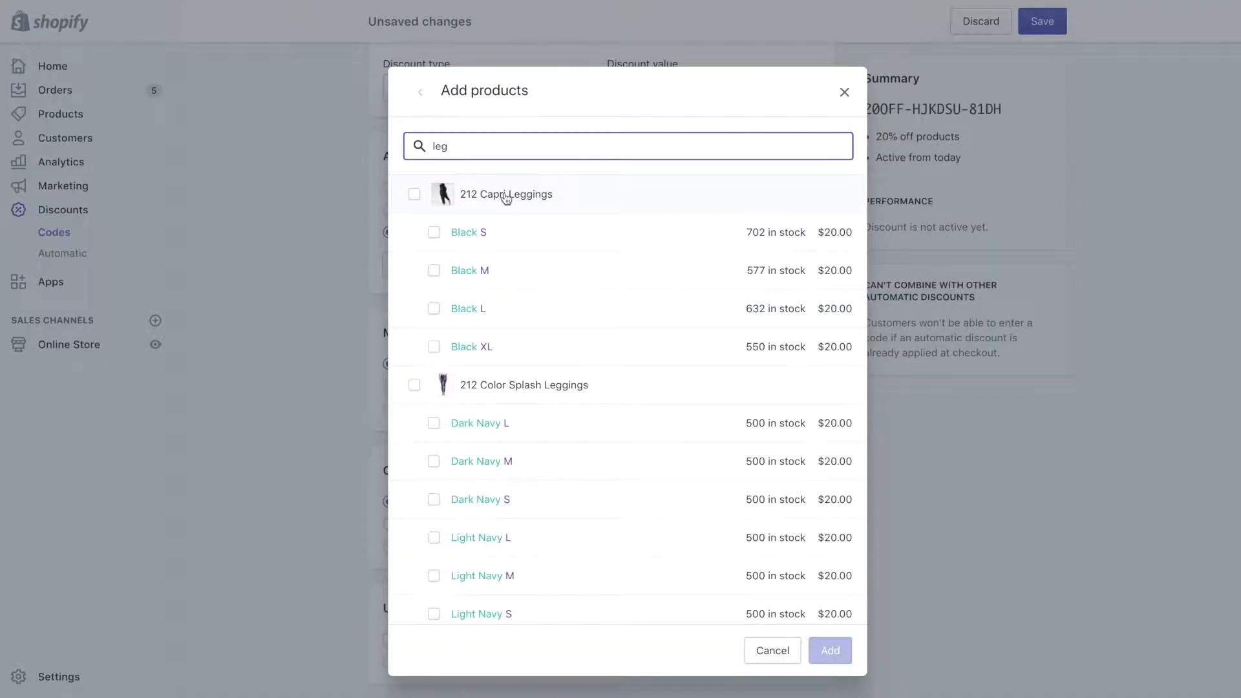
click(415, 195)
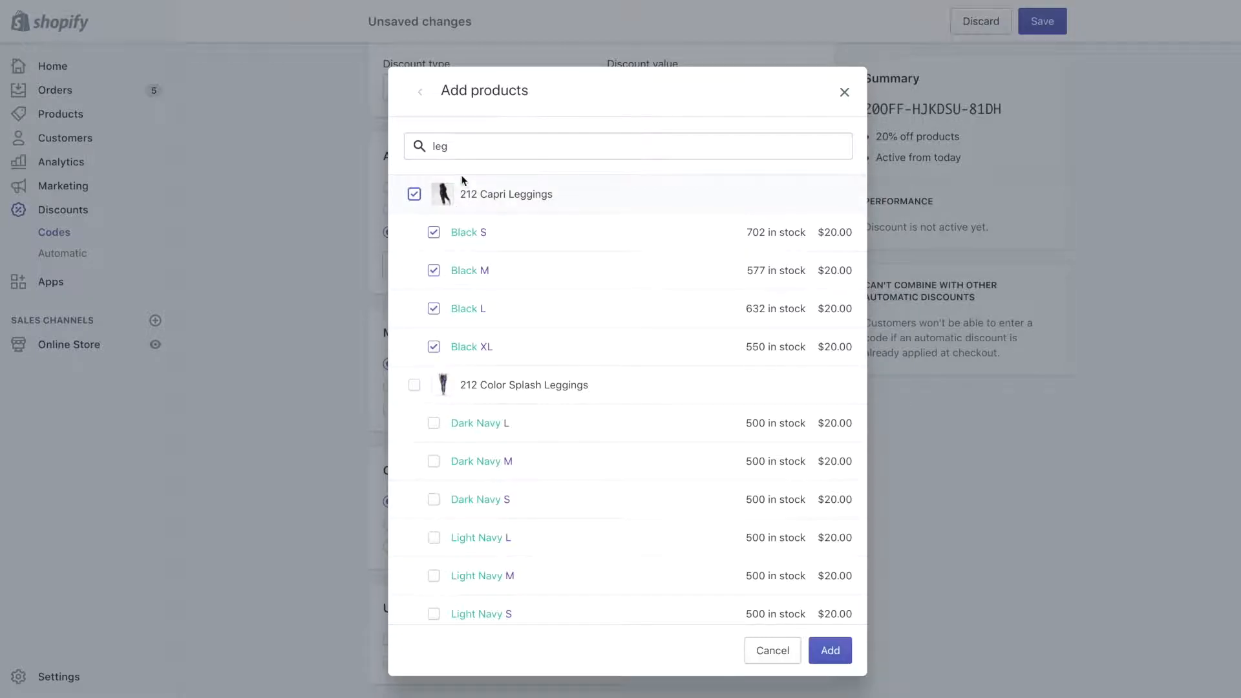
click(830, 651)
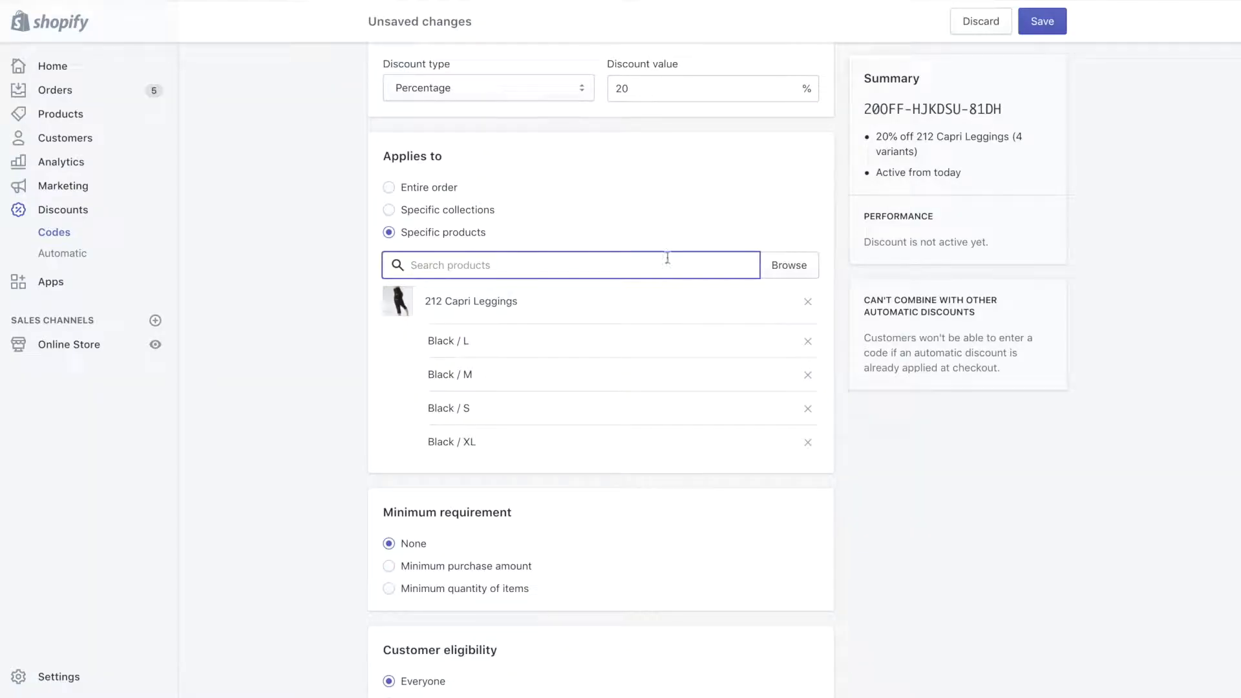
- Limit the discount to one use per customer, save it, and select the code for copying
scroll(667, 257, down, 4)
scroll(584, 375, down, 1)
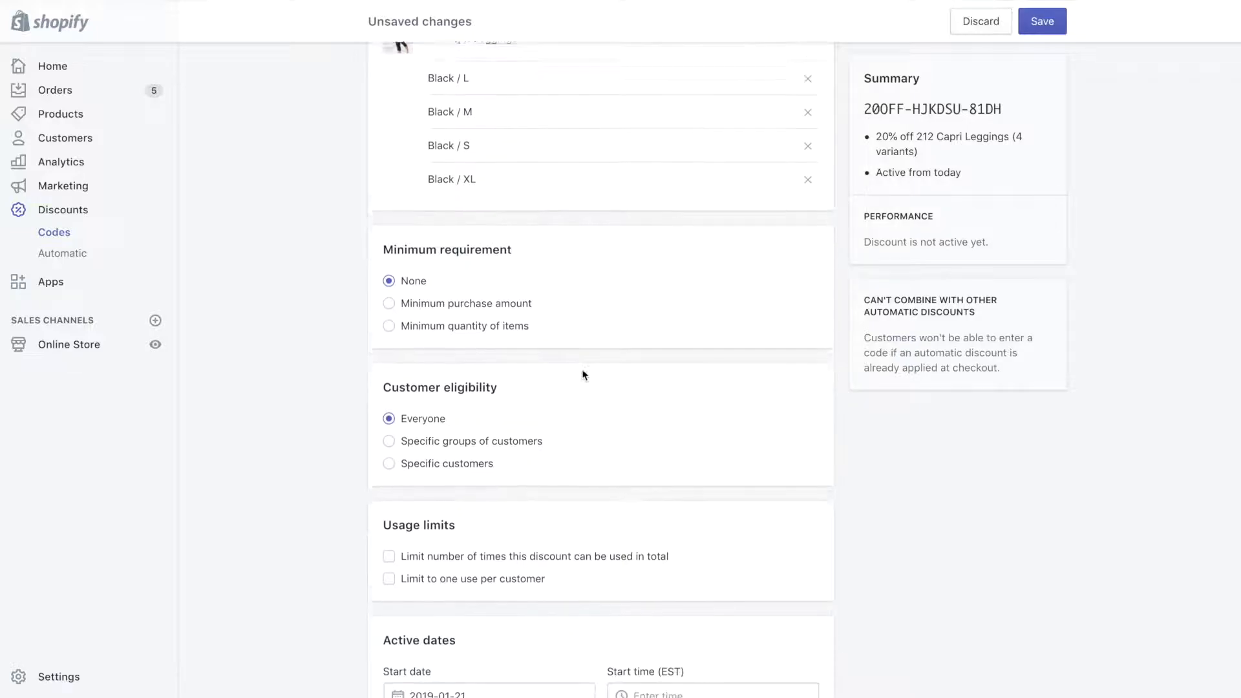
scroll(583, 375, down, 2)
scroll(577, 349, down, 1)
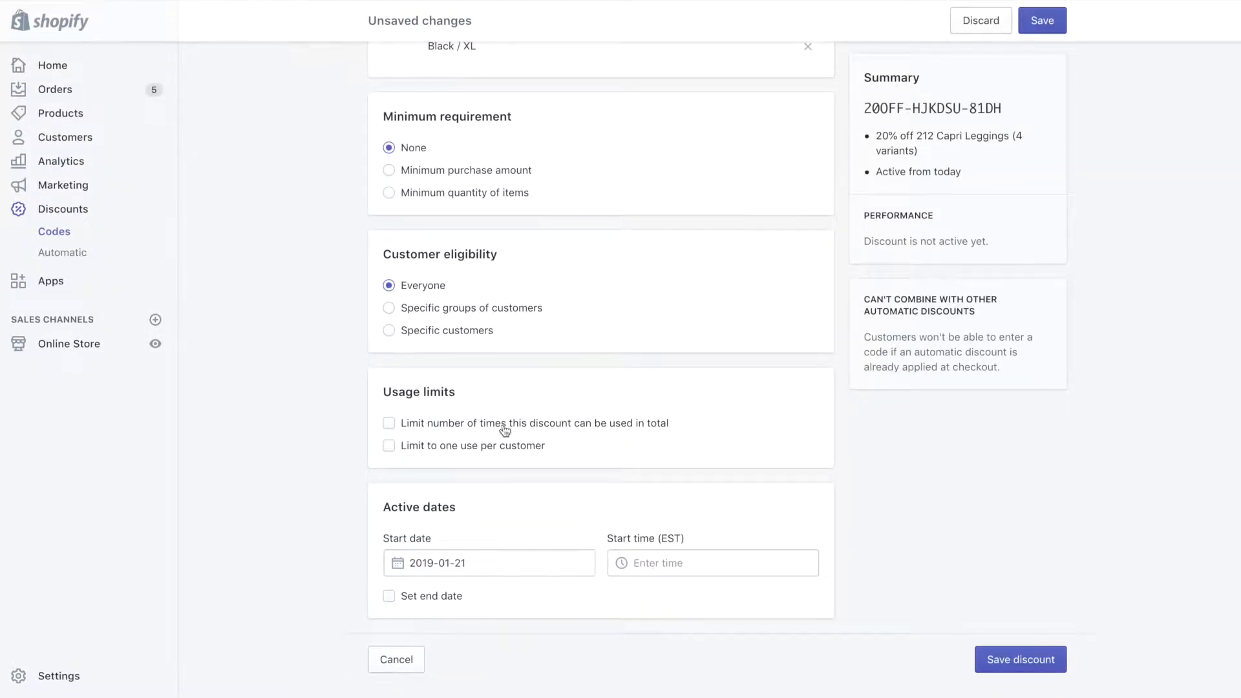
click(452, 448)
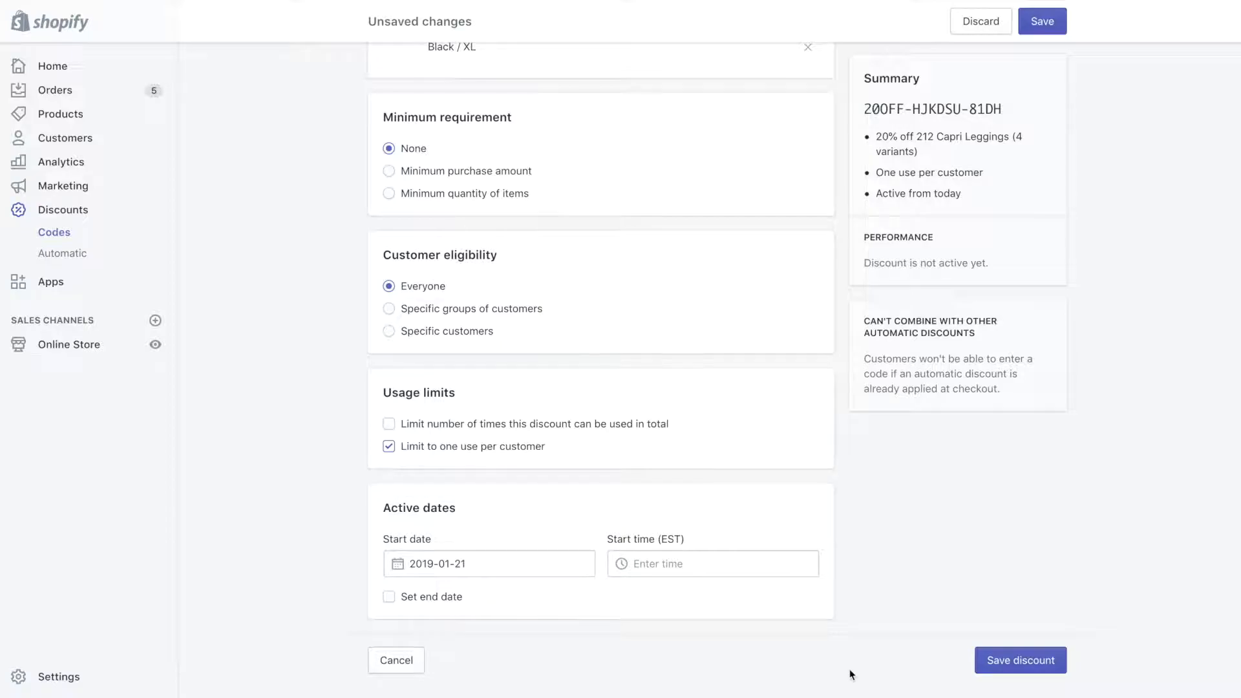
click(1024, 666)
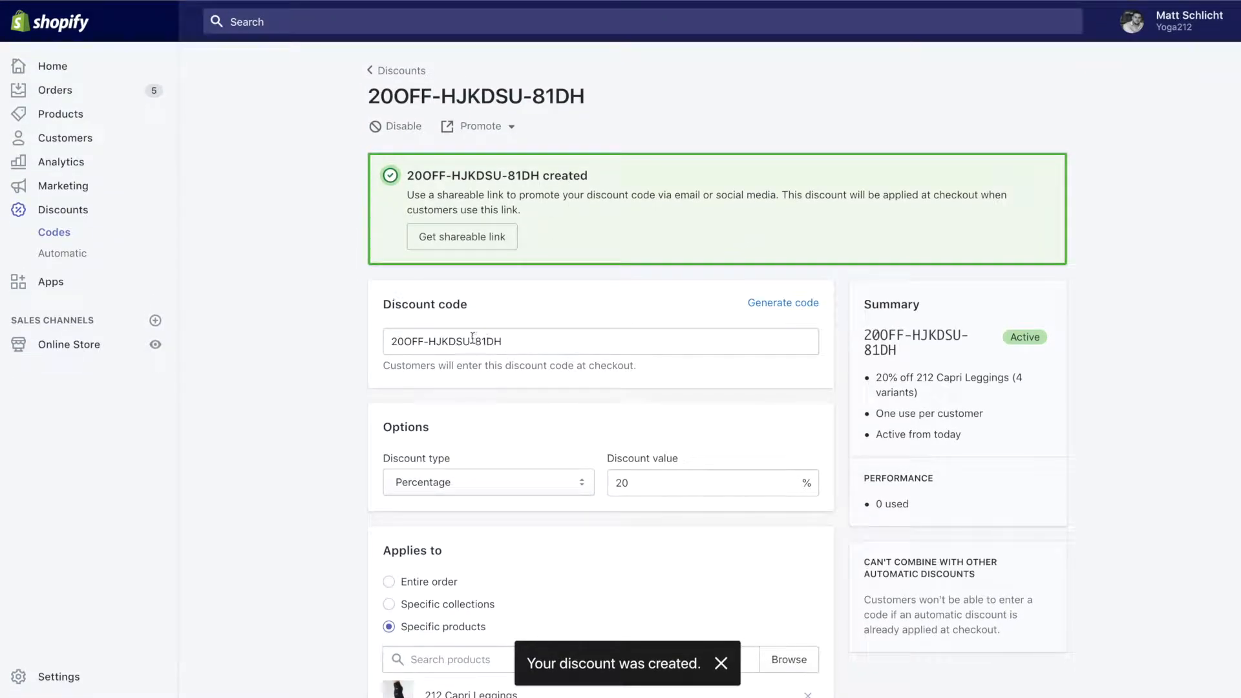
triple_click(472, 338)
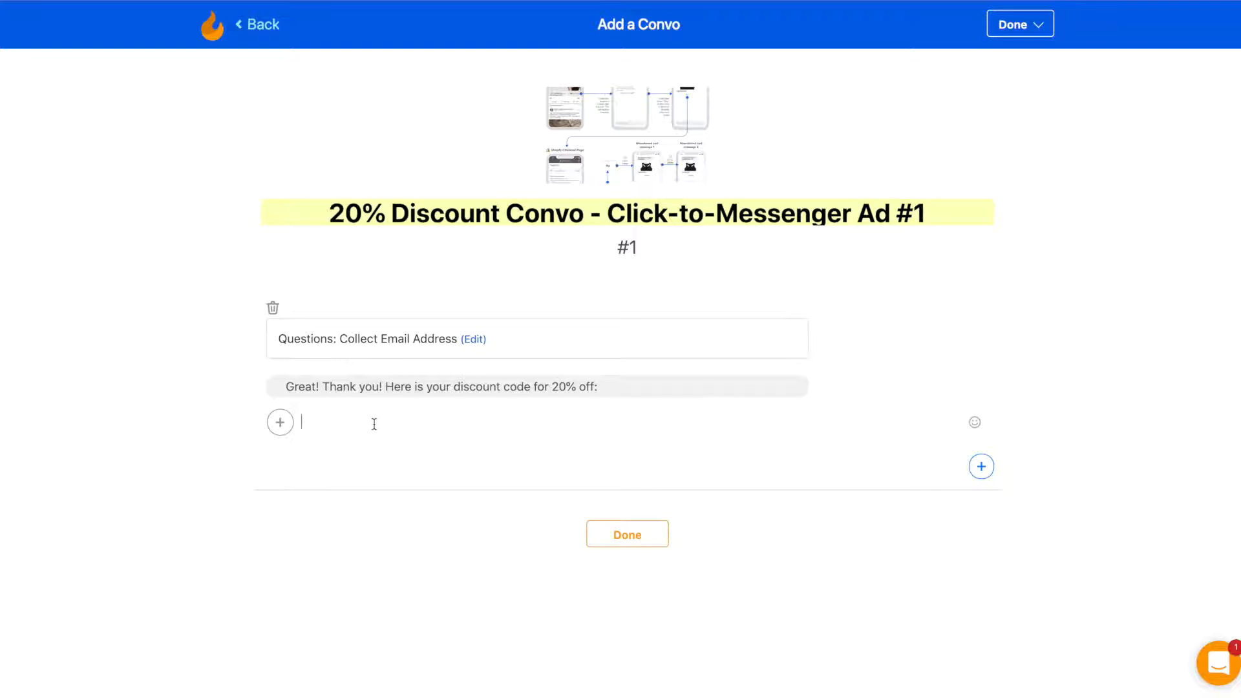
- Paste 20OFF-HJKDSU-81DH as a new convo message below the thank-you line
text(20OFF-HJKDSU-81DH)
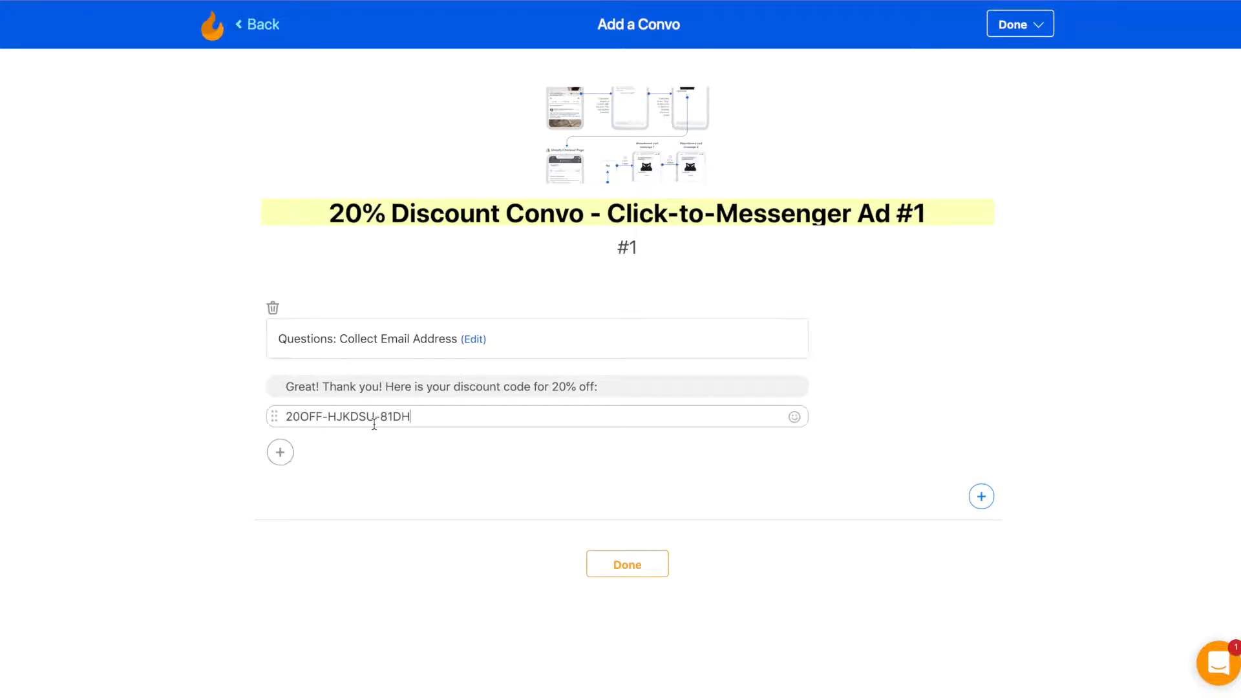
click(401, 453)
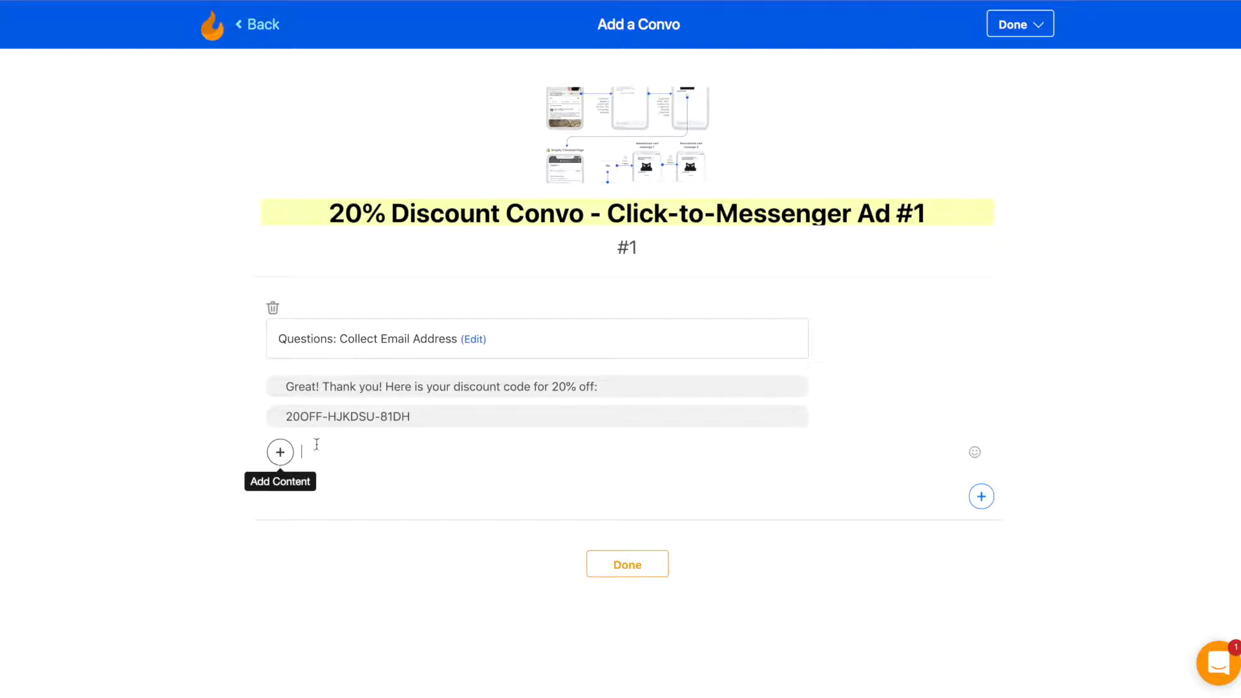
- Add a 212 Capri Leggings product card with a Buy link after the discount code
click(280, 453)
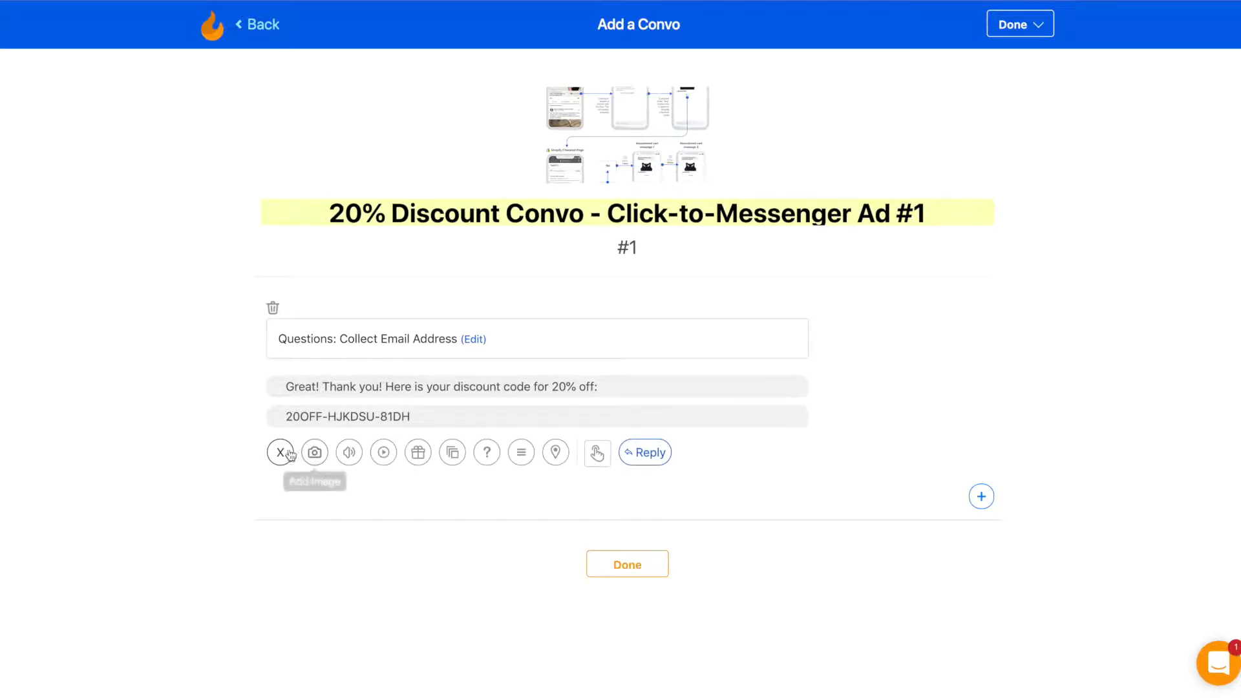
click(418, 452)
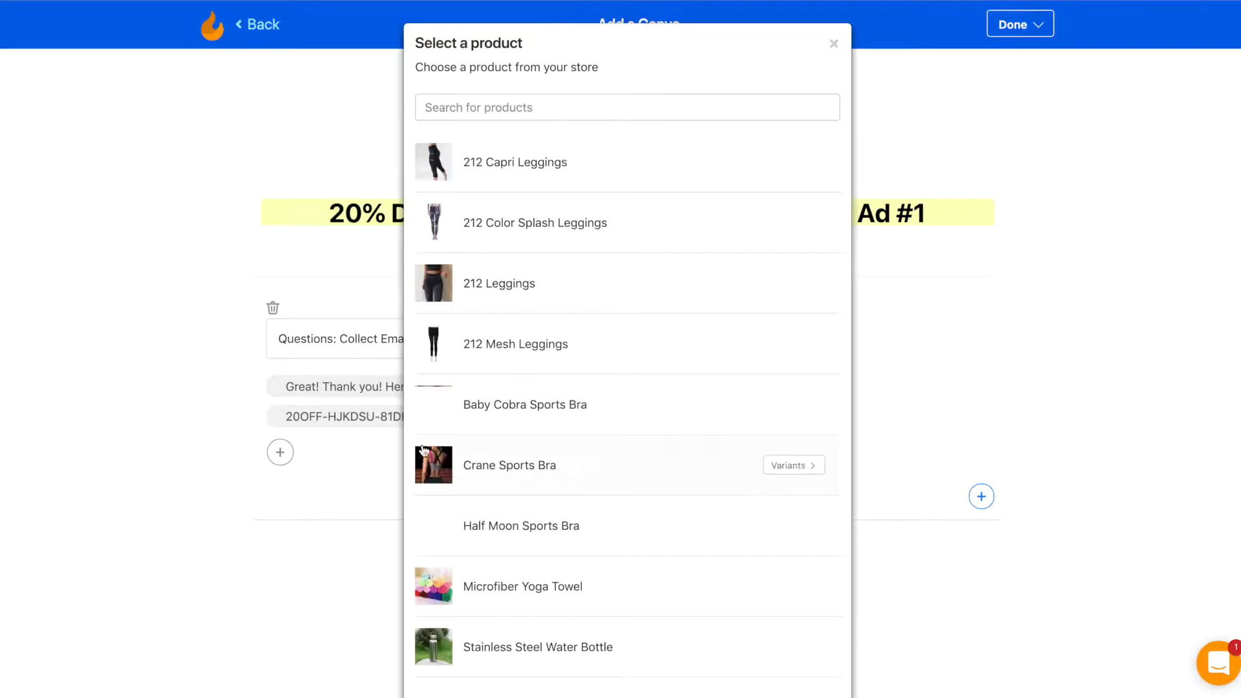
click(539, 166)
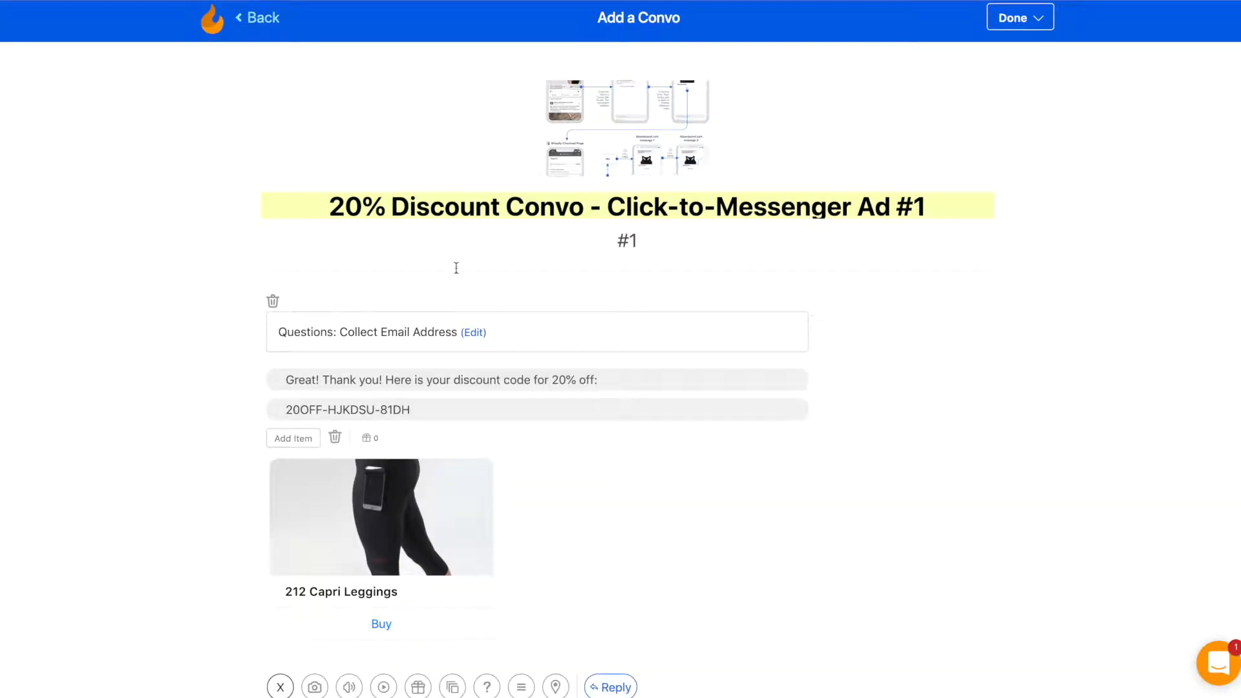
scroll(502, 517, down, 2)
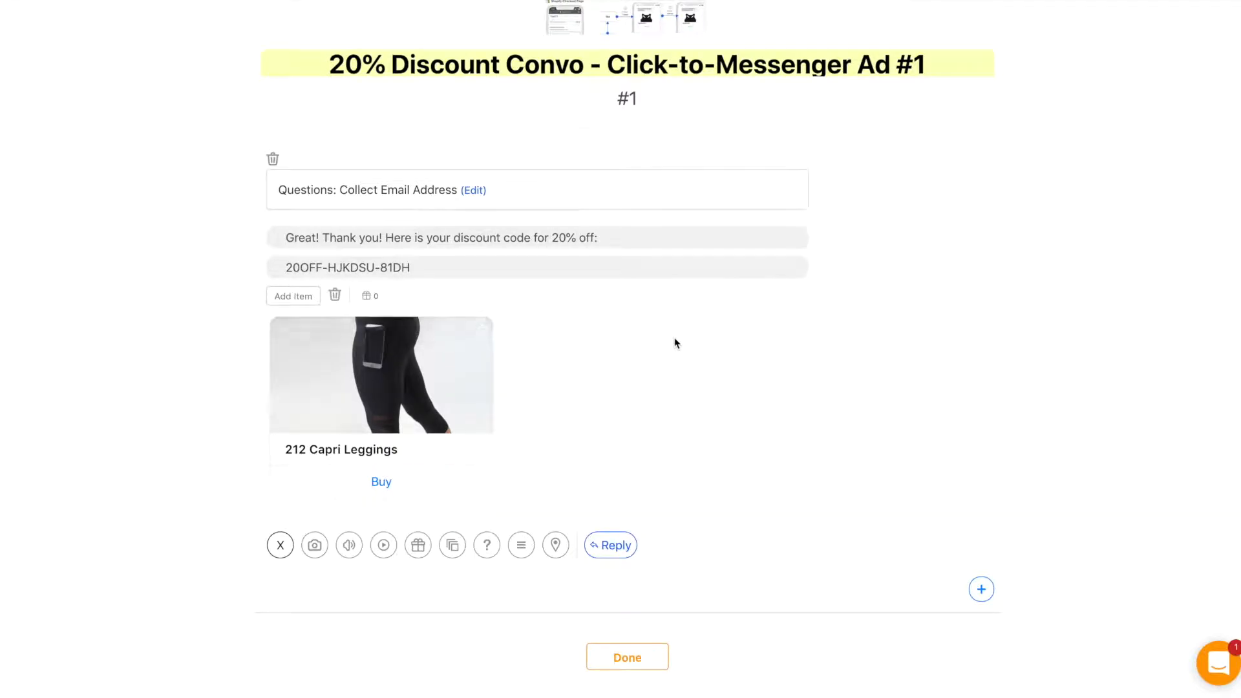
- Finish the convo, choose 'No, people should only find this convo if I send it', and save
scroll(675, 342, up, 2)
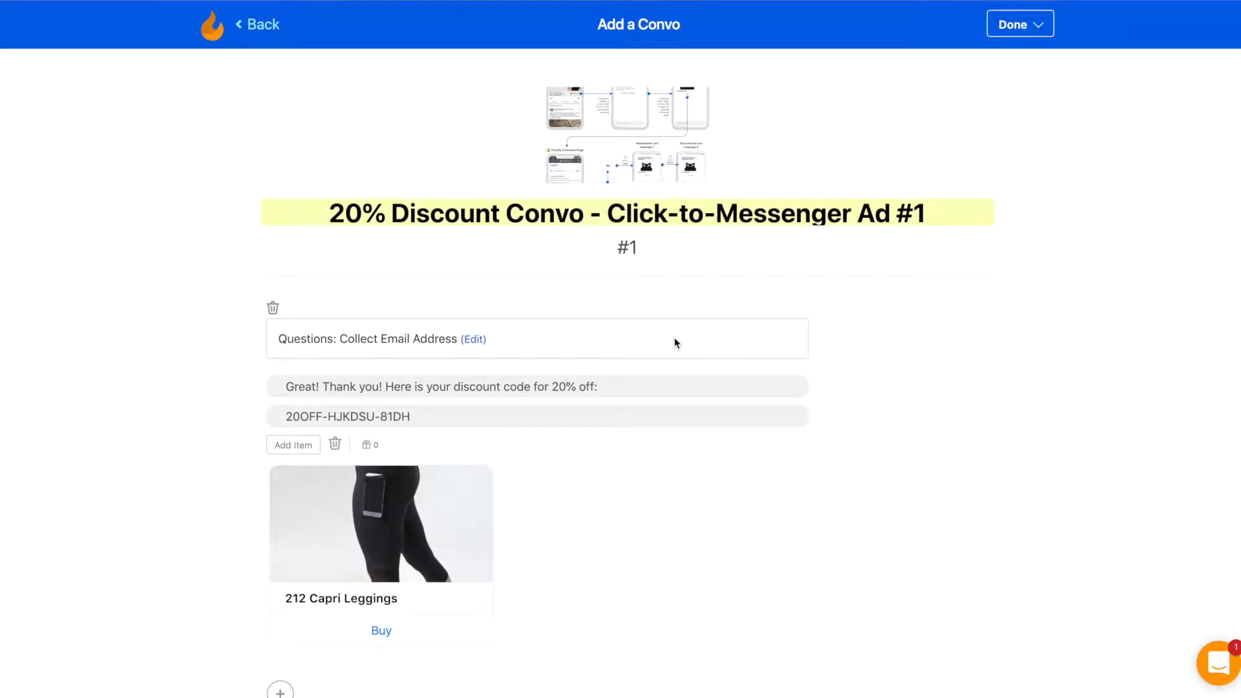
scroll(674, 338, down, 3)
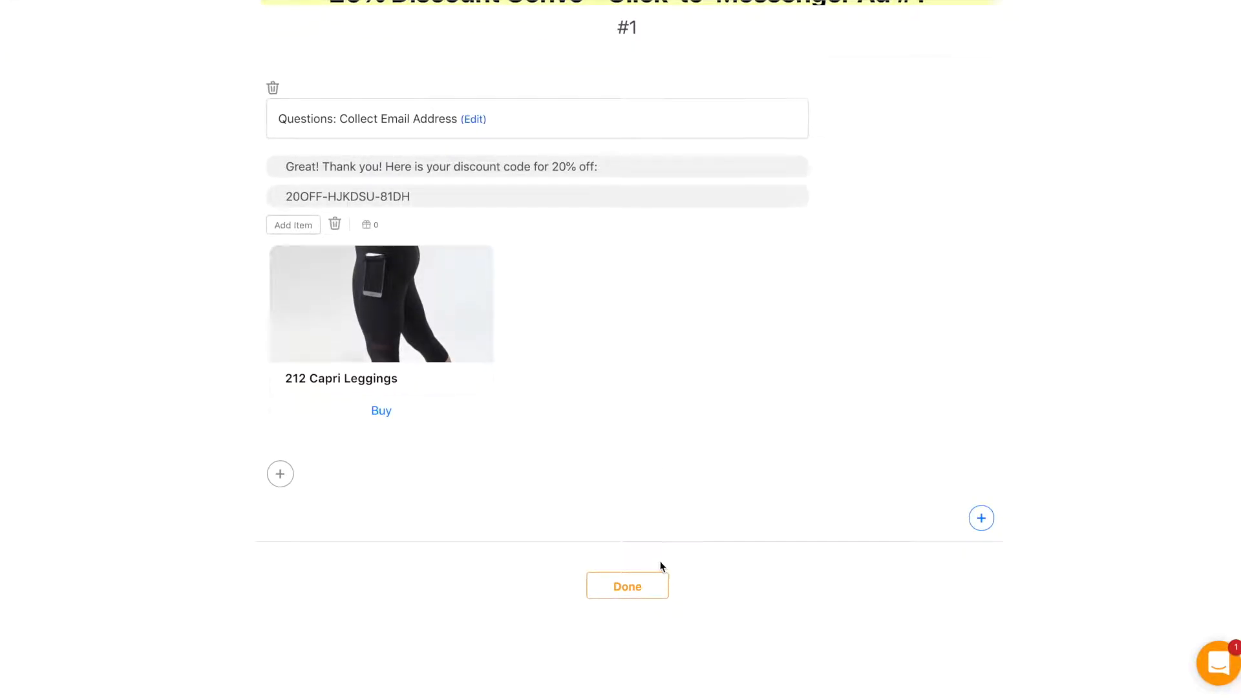
click(637, 586)
scroll(725, 460, down, 3)
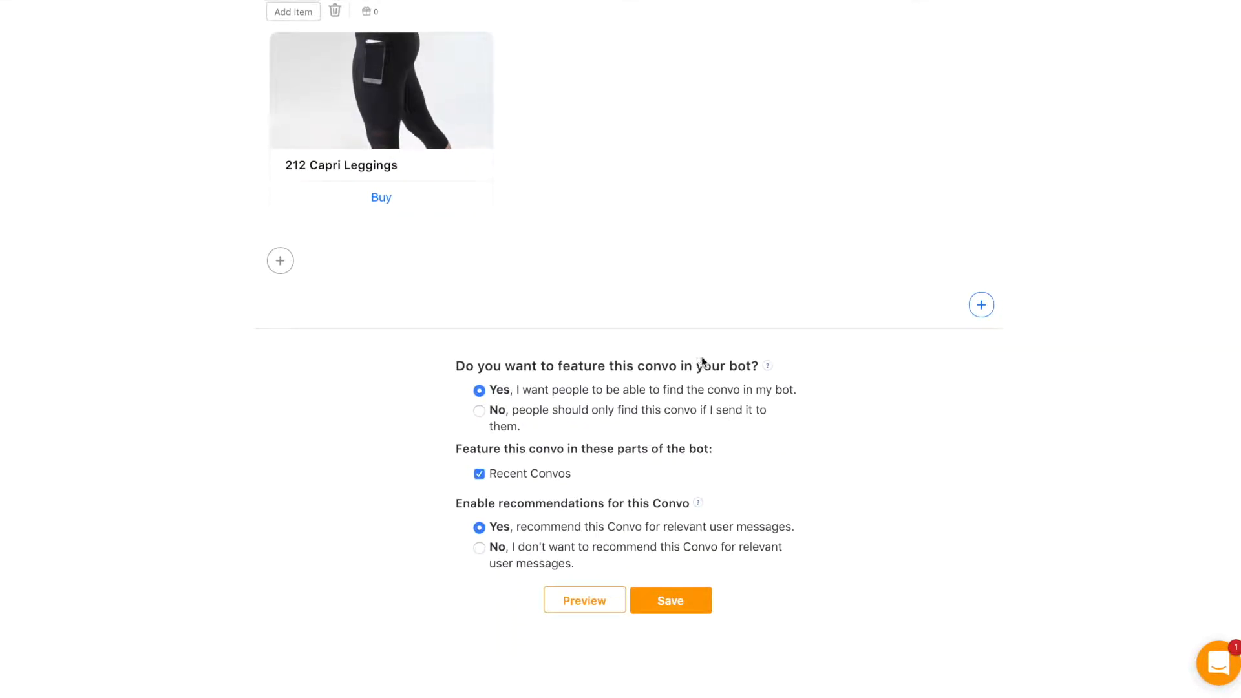
click(479, 412)
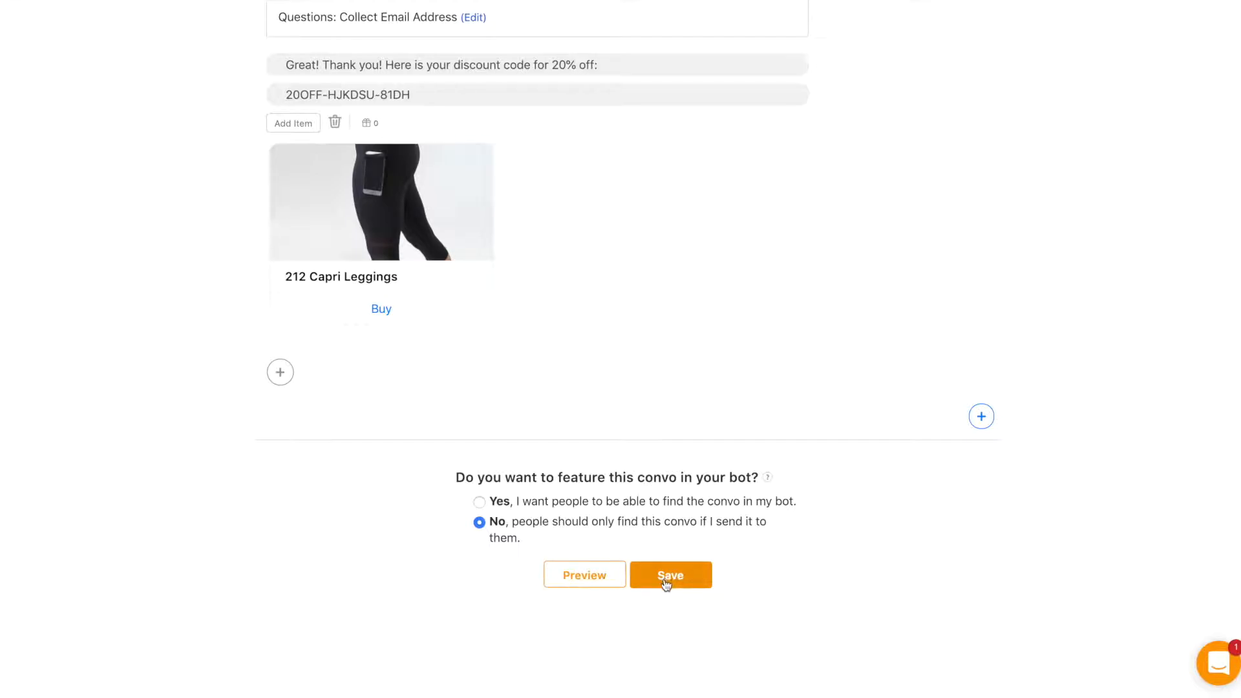
click(687, 572)
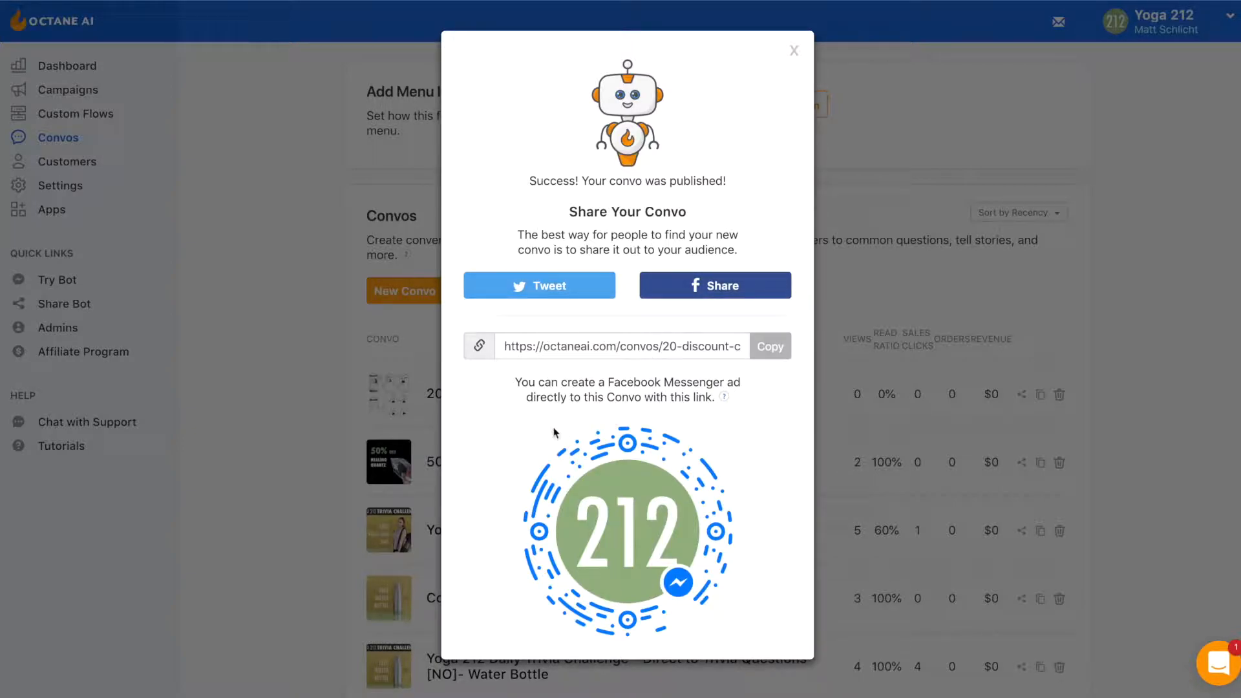
- Close the share popup and open '20% Discount Click to Messenger Ad' from Campaigns > JSON Ads
click(288, 294)
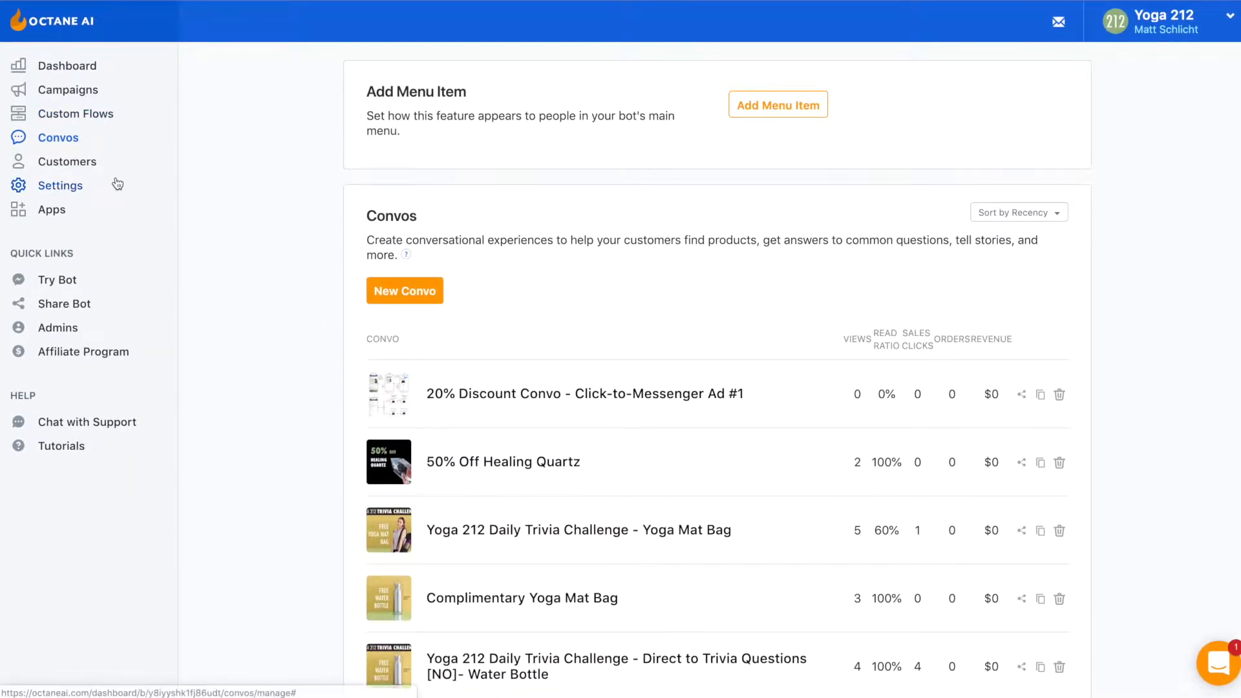
click(76, 96)
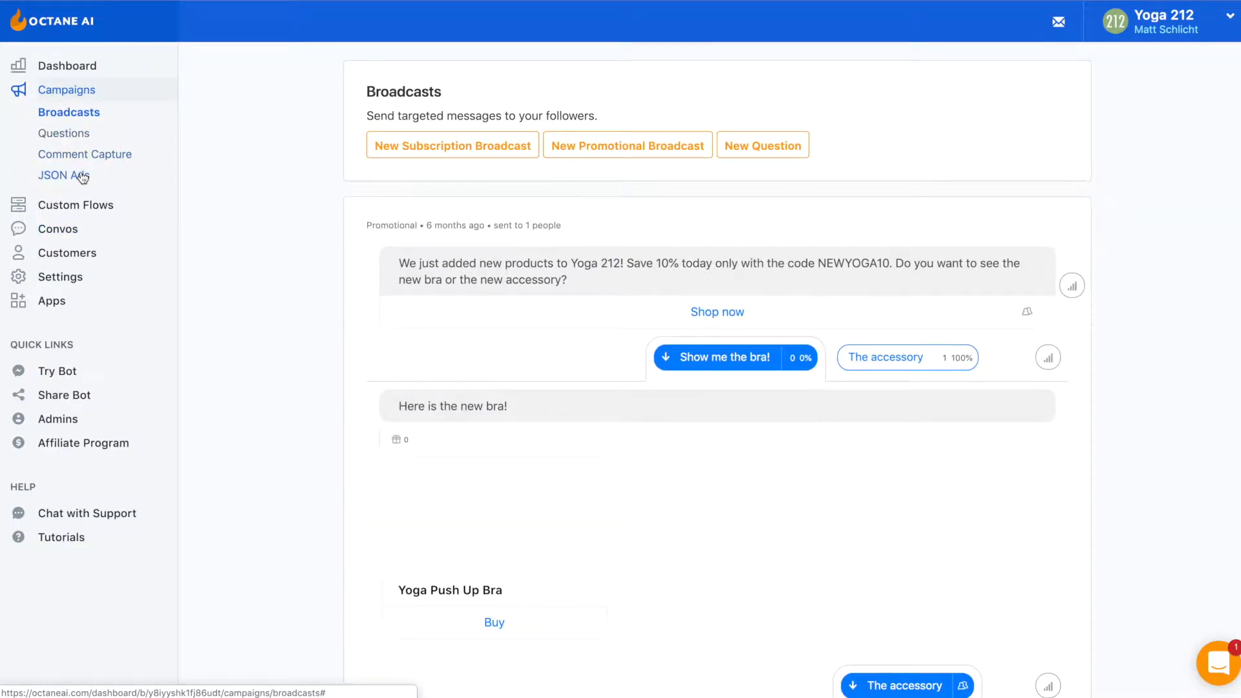
click(81, 174)
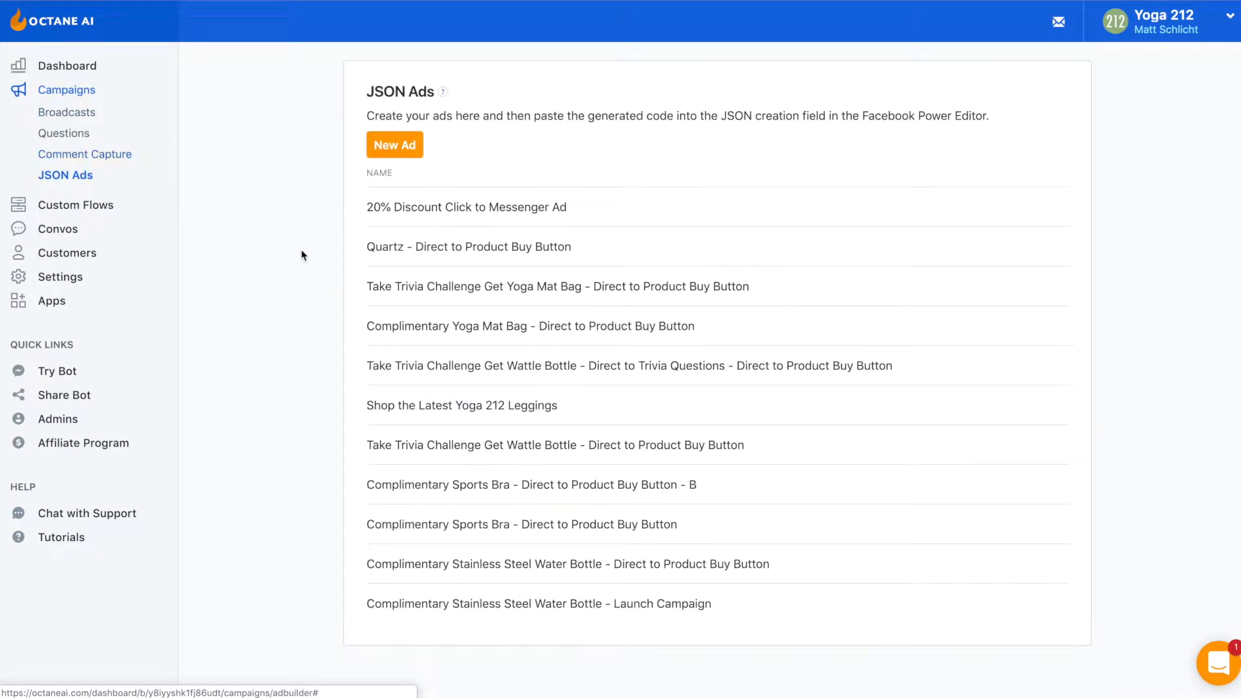
click(416, 212)
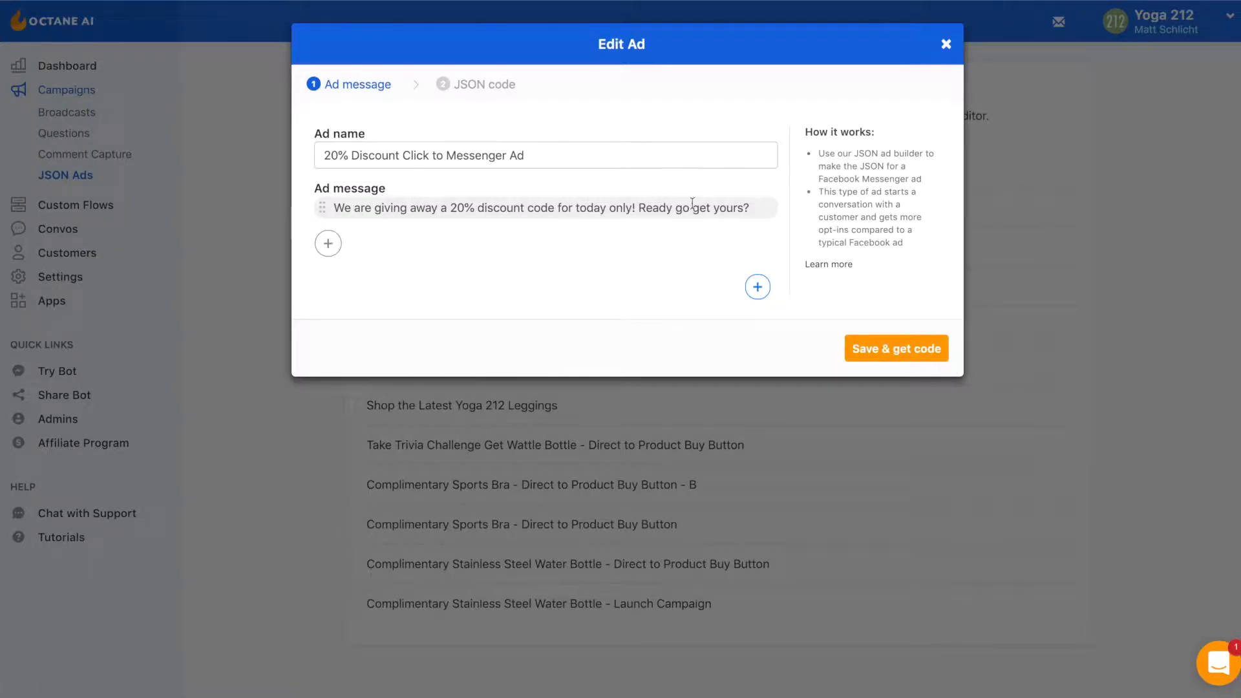
- Add a YES! button to the ad message that links to the 20% Discount Convo
click(328, 244)
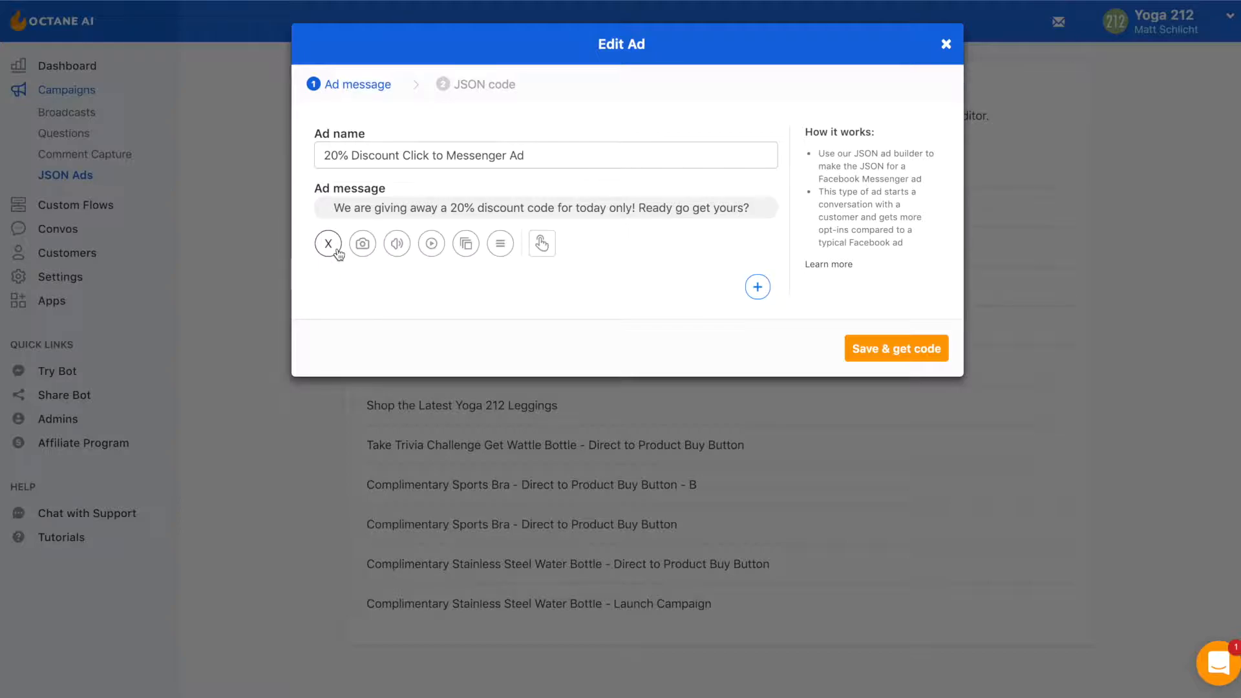
click(541, 251)
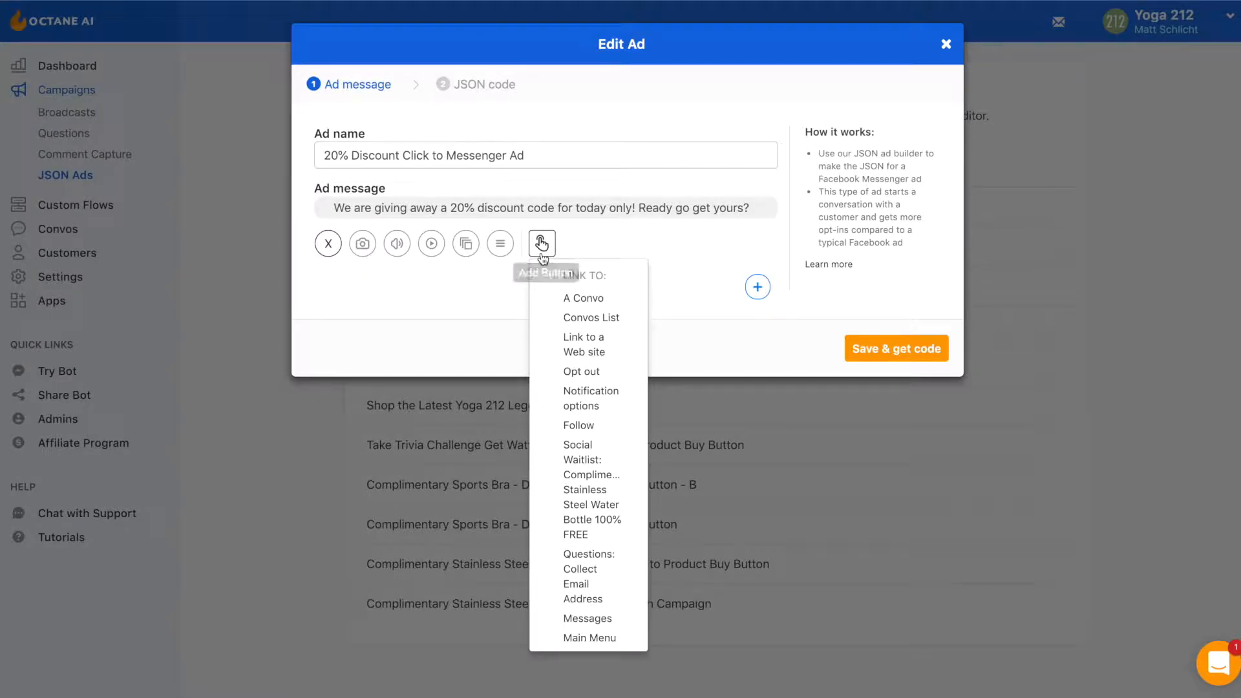
click(592, 301)
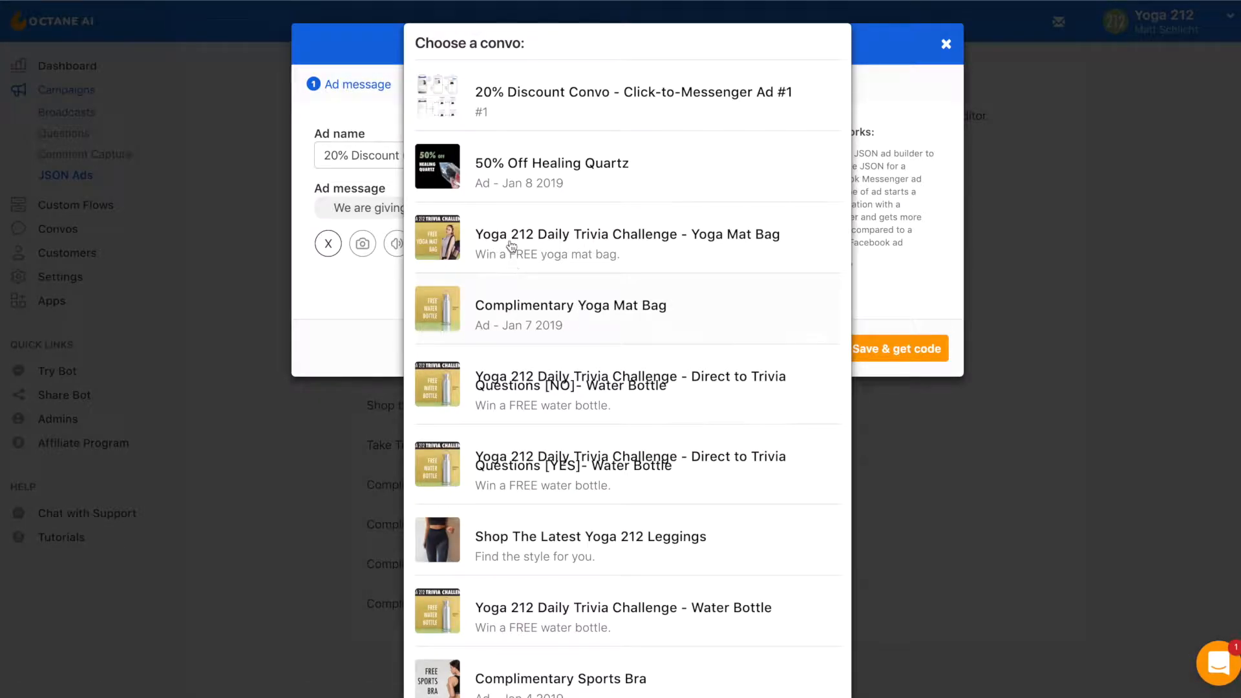
click(584, 100)
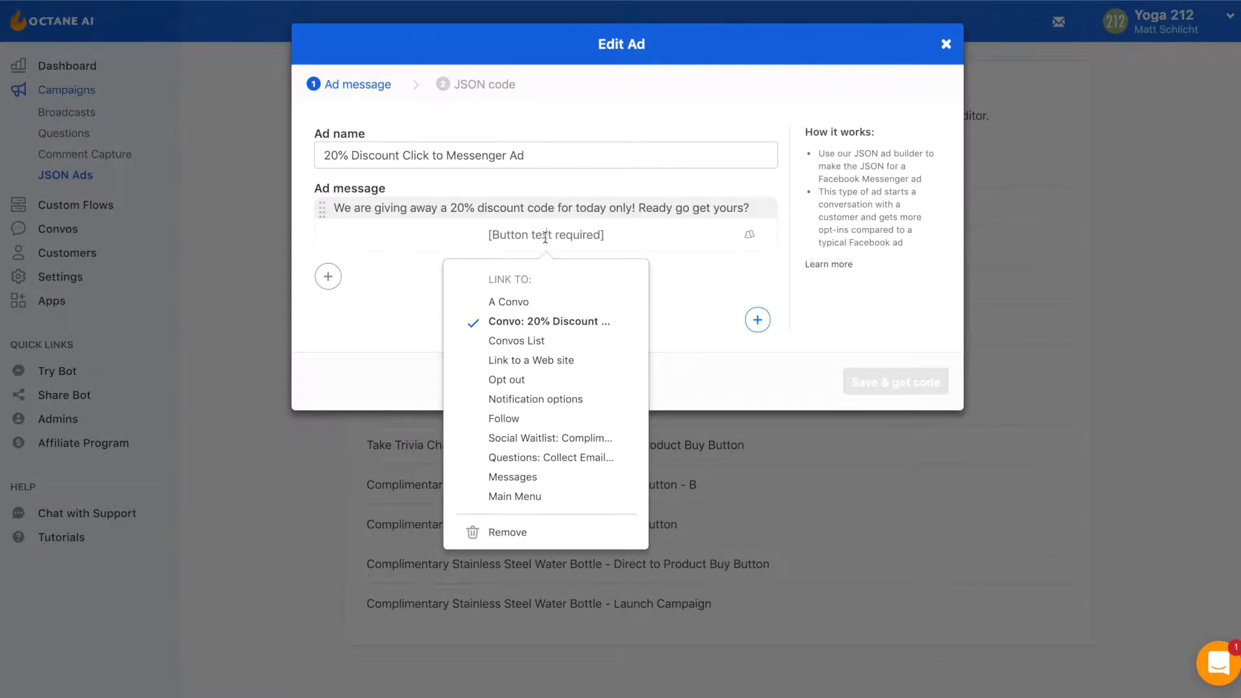
text(YES!)
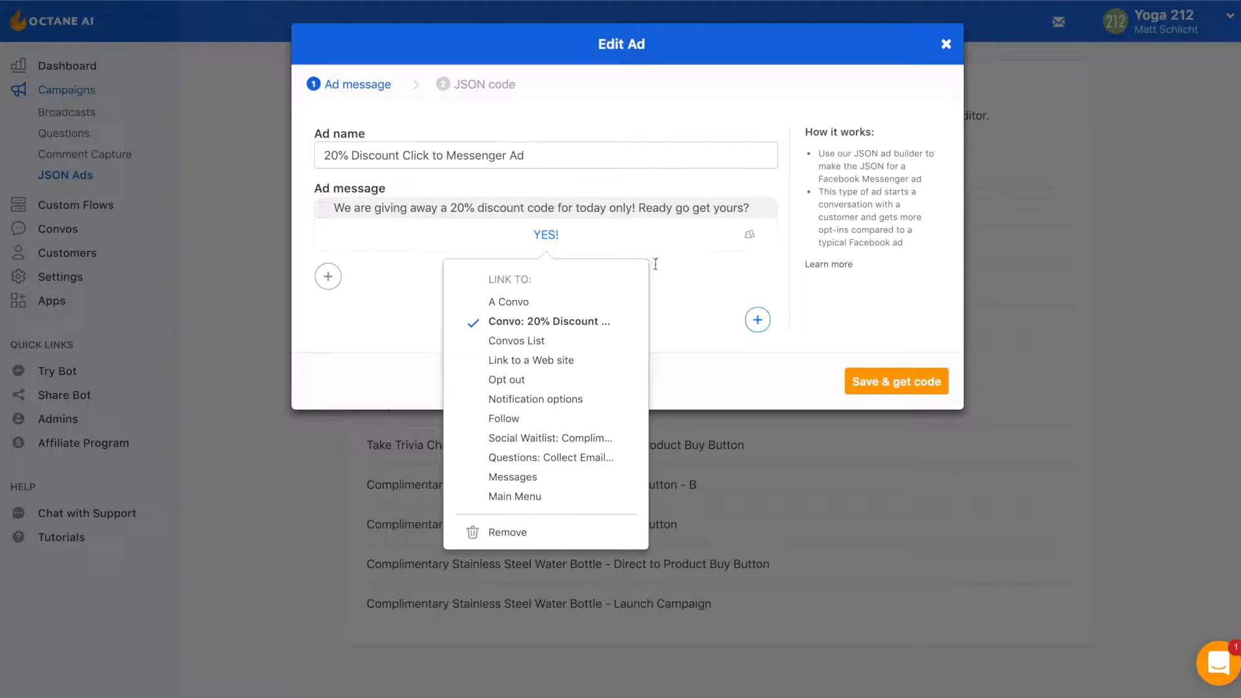
click(672, 278)
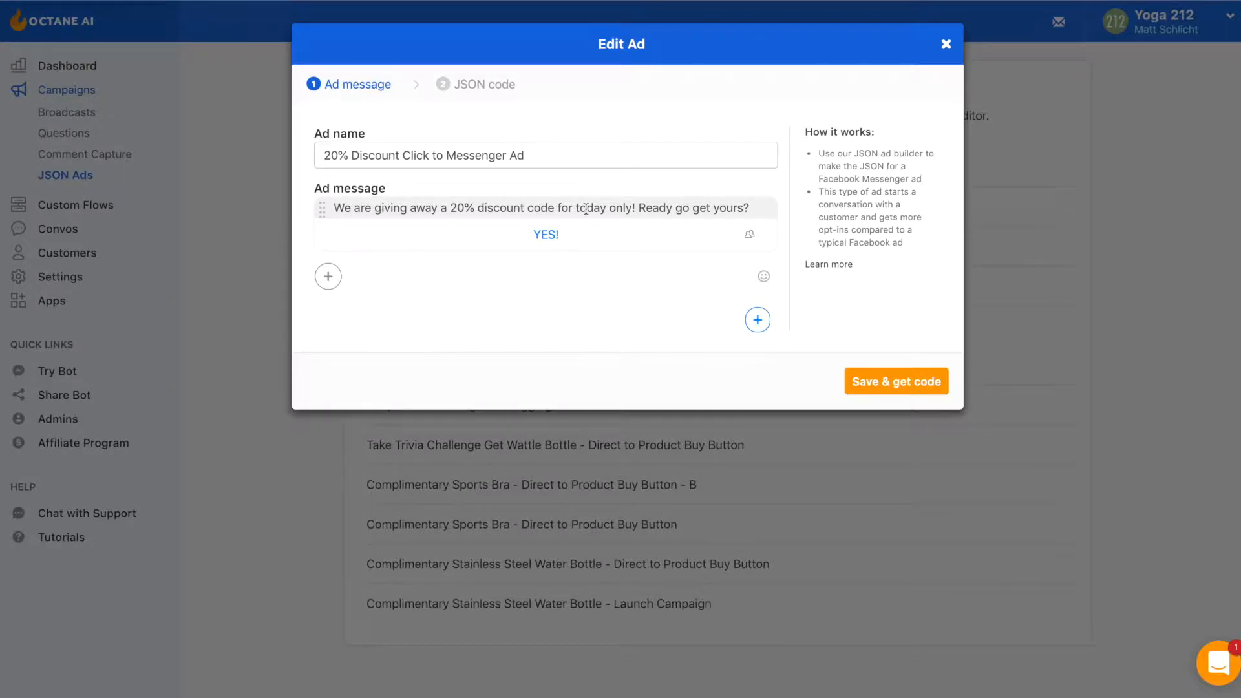
- Confirm the YES! button's convo link, then save the ad to generate its code
click(545, 234)
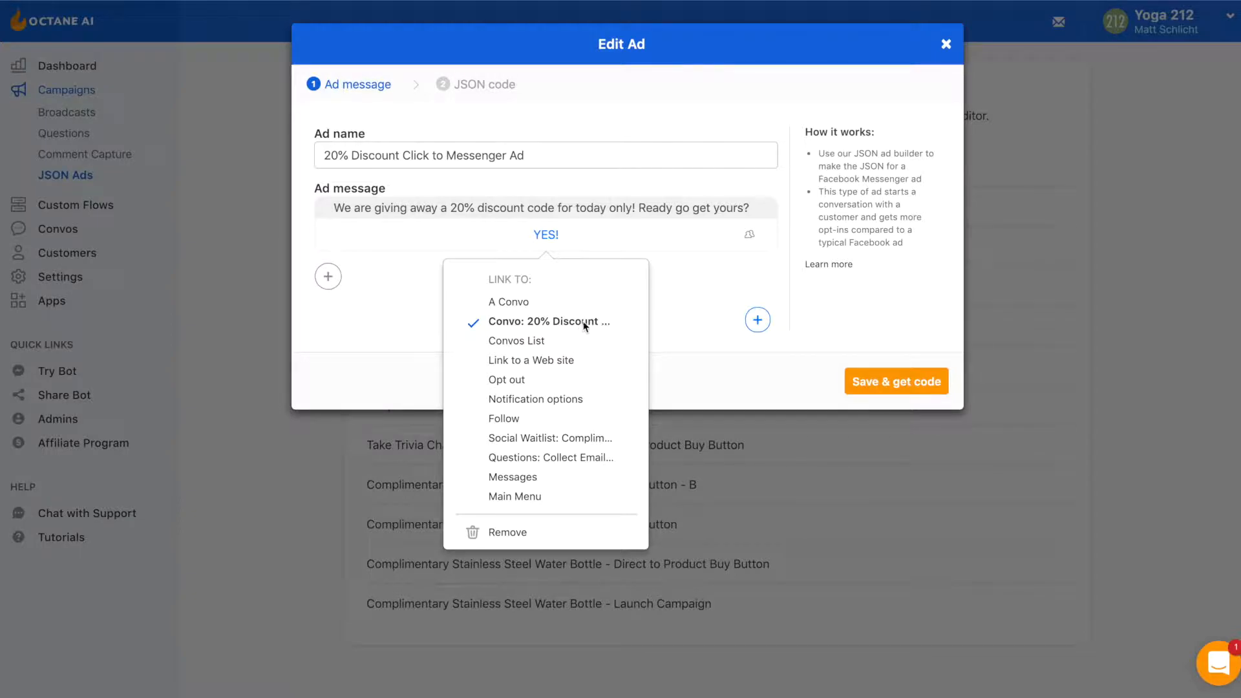
click(685, 307)
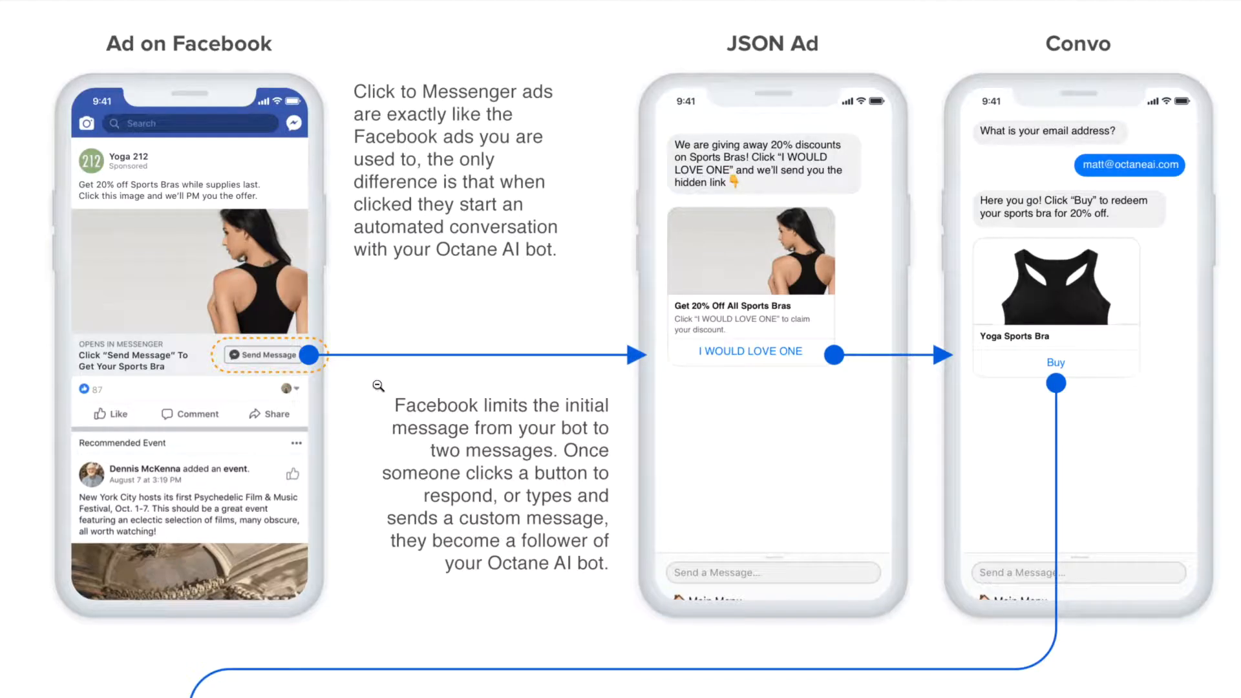
scroll(378, 391, down, 10)
scroll(378, 391, left, 1)
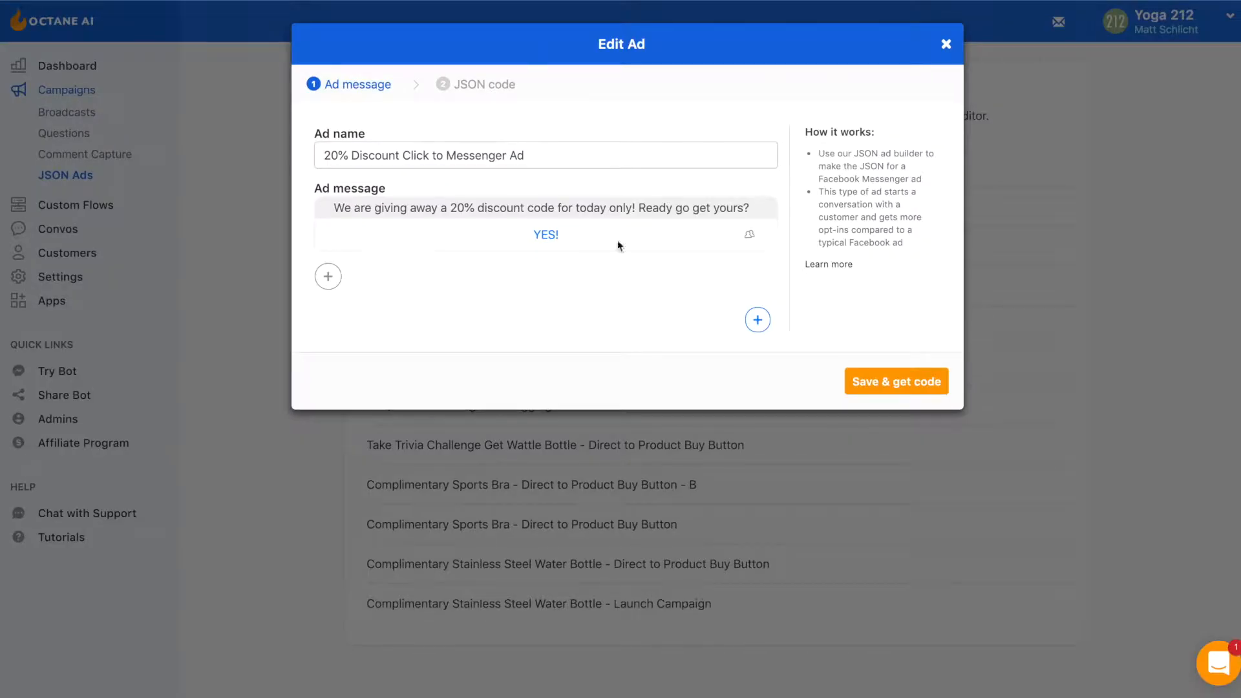
click(906, 387)
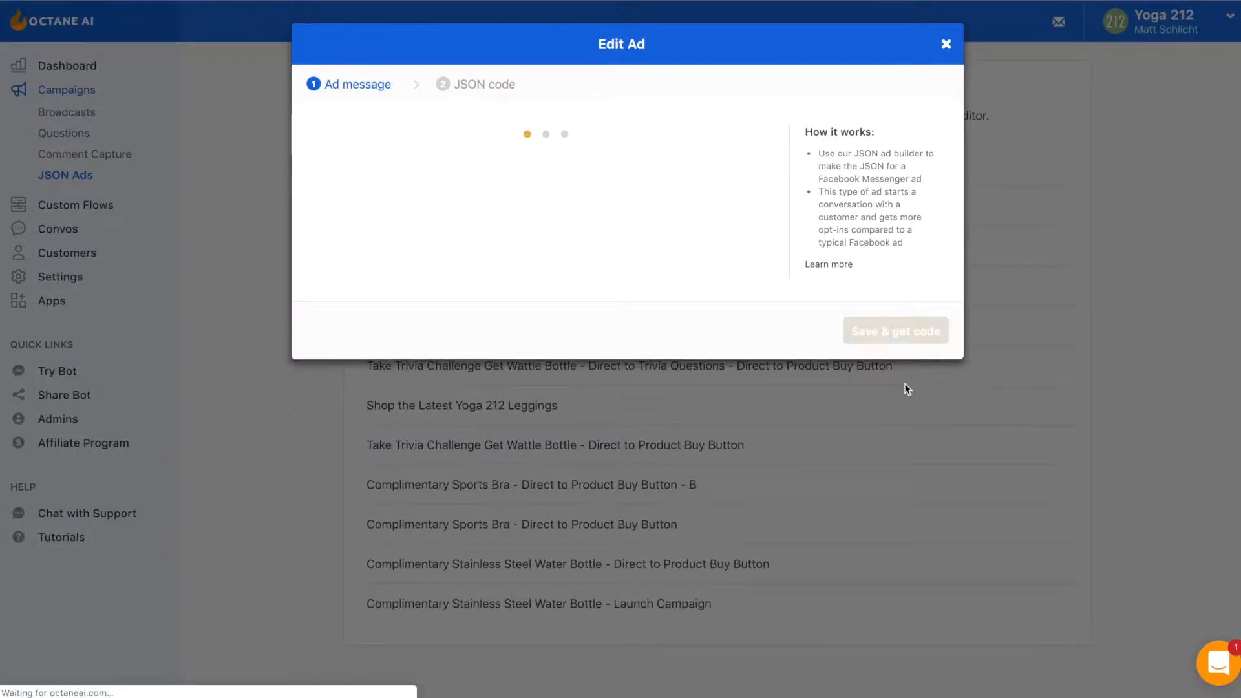
- Select all of the generated JSON code, then close the Code for Ad dialog
click(427, 238)
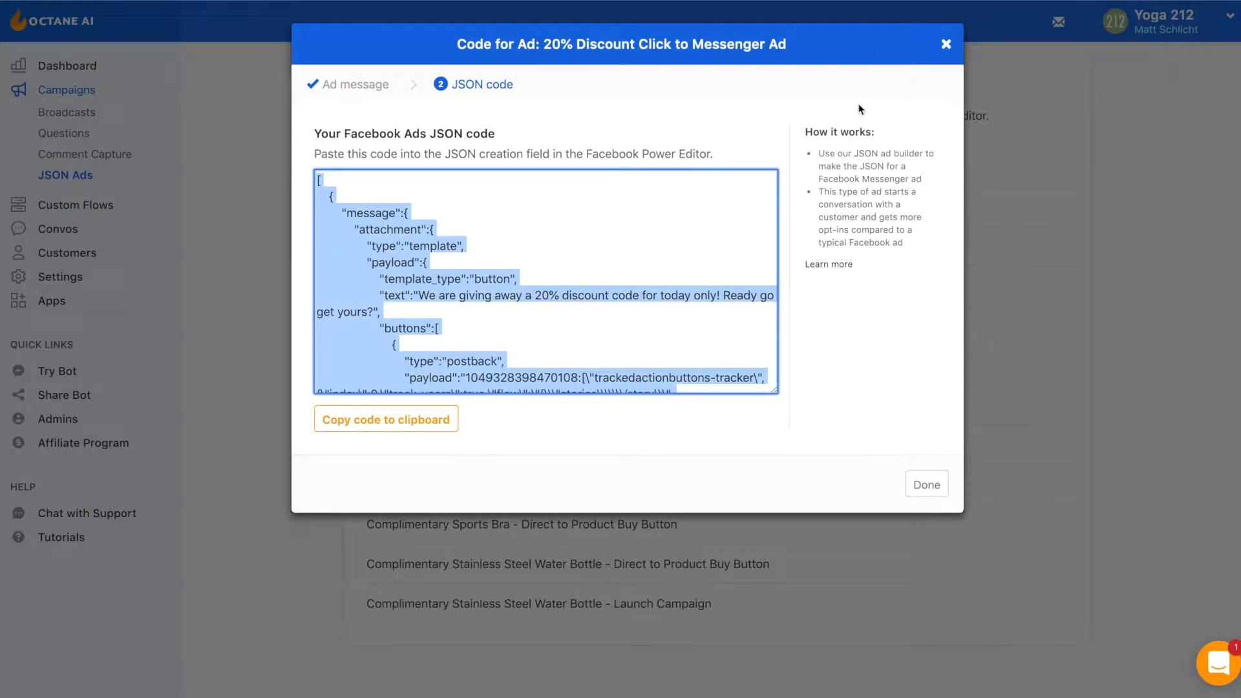
click(946, 46)
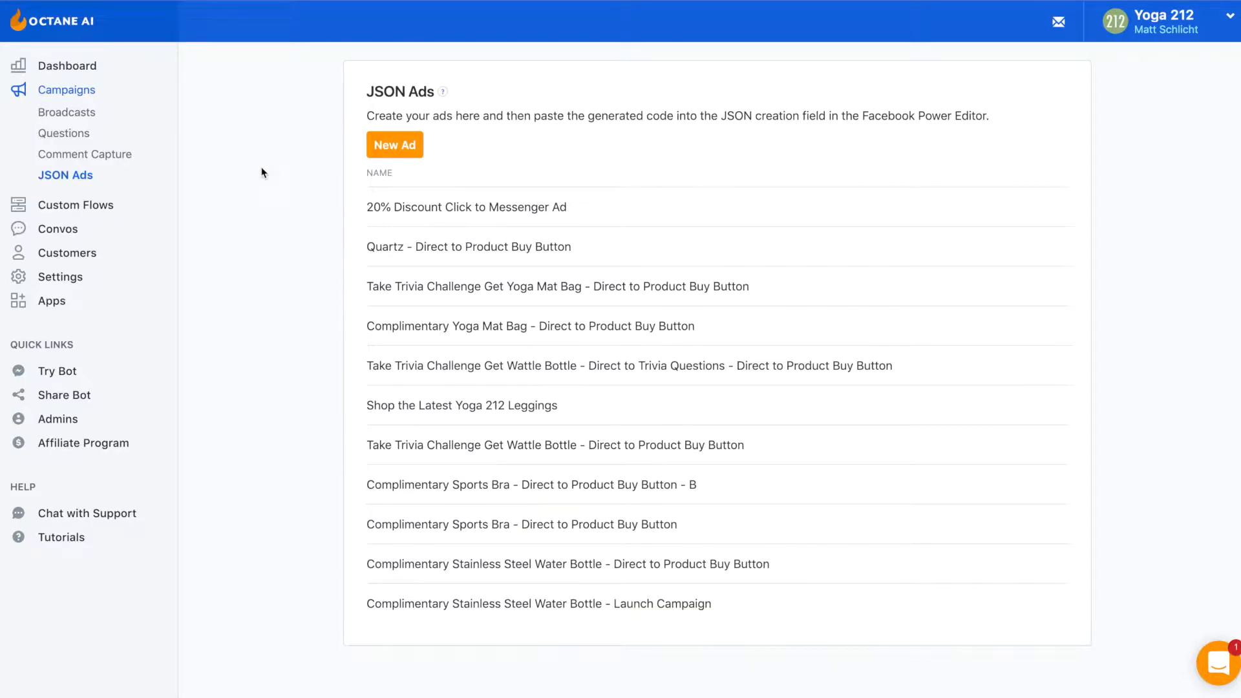
- Look over the abandoned-cart First Reminder on the Octane AI dashboard, closing it unchanged
click(64, 70)
scroll(270, 324, down, 6)
scroll(270, 324, down, 4)
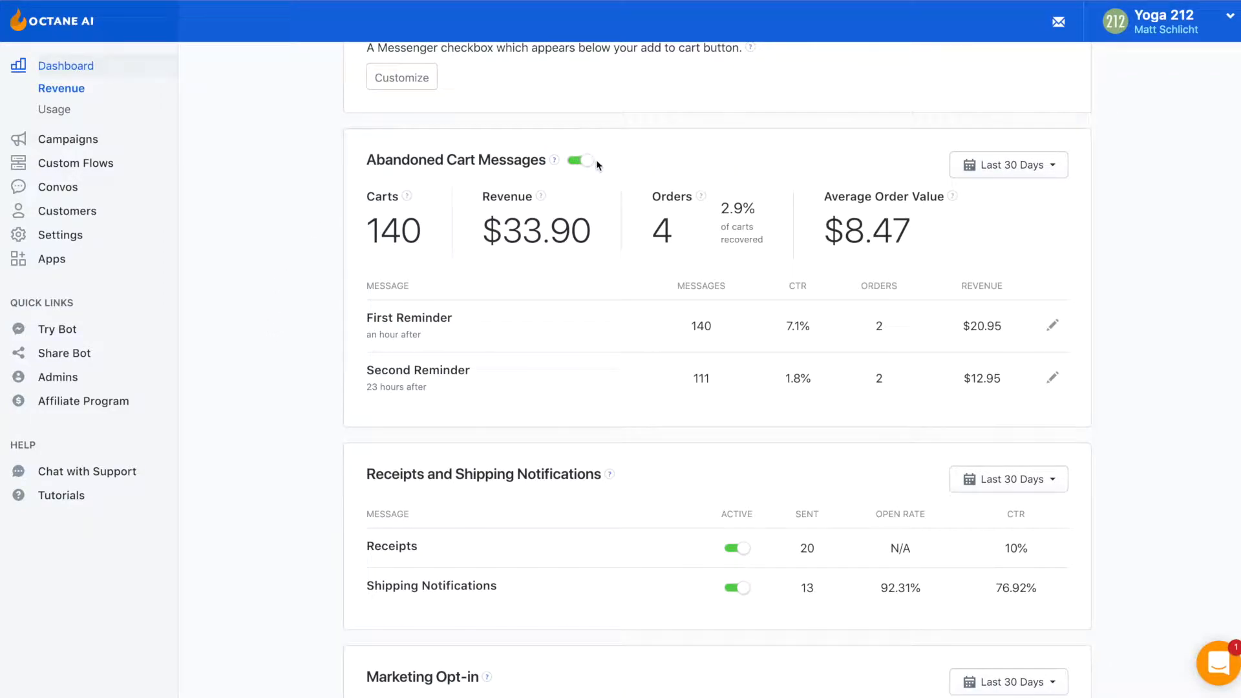
click(1052, 327)
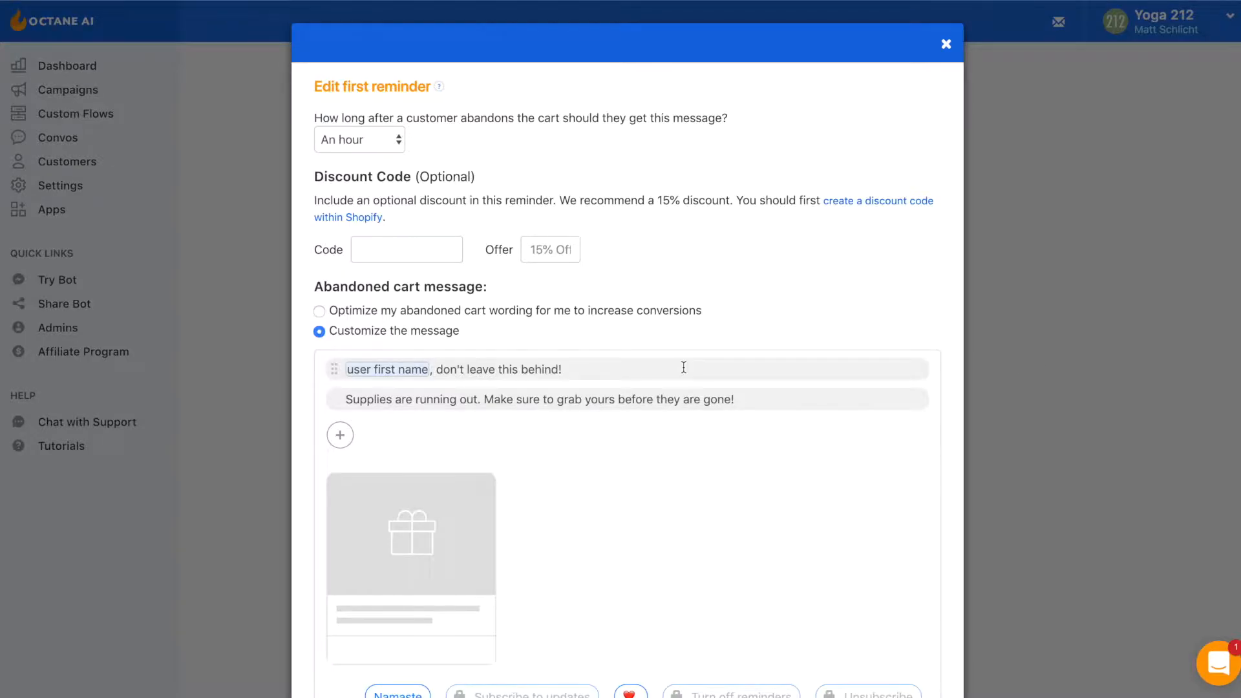
scroll(683, 367, down, 4)
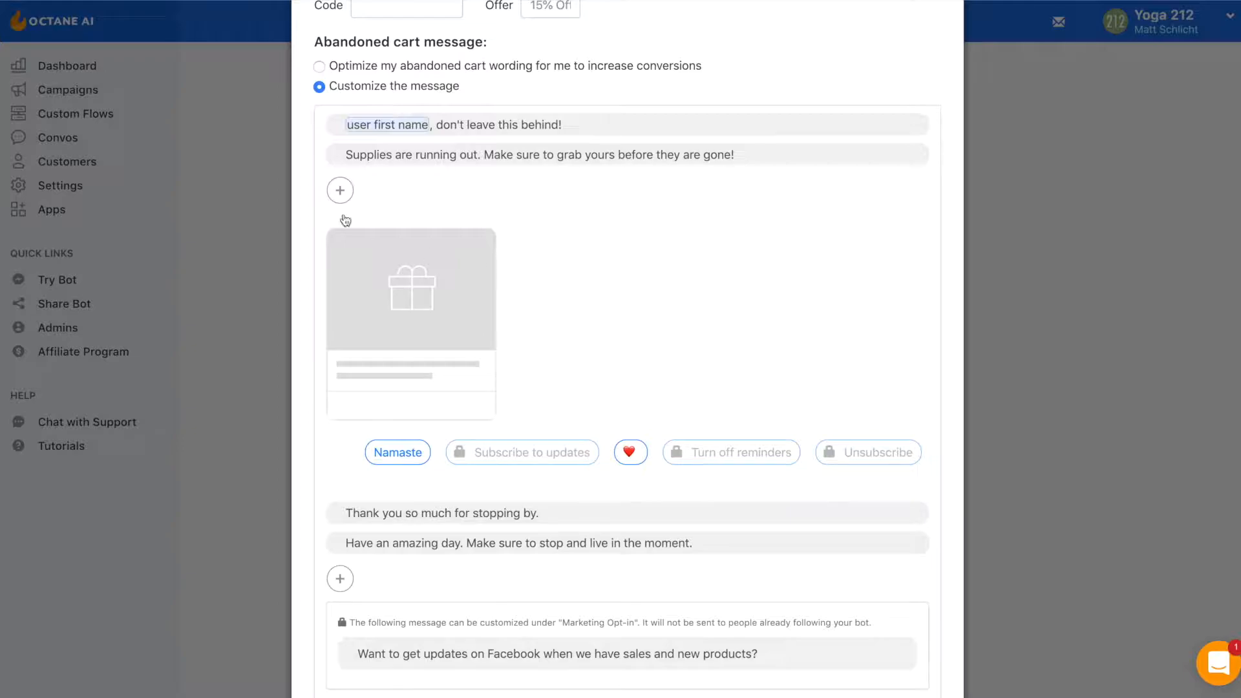
scroll(575, 272, down, 1)
scroll(575, 272, up, 5)
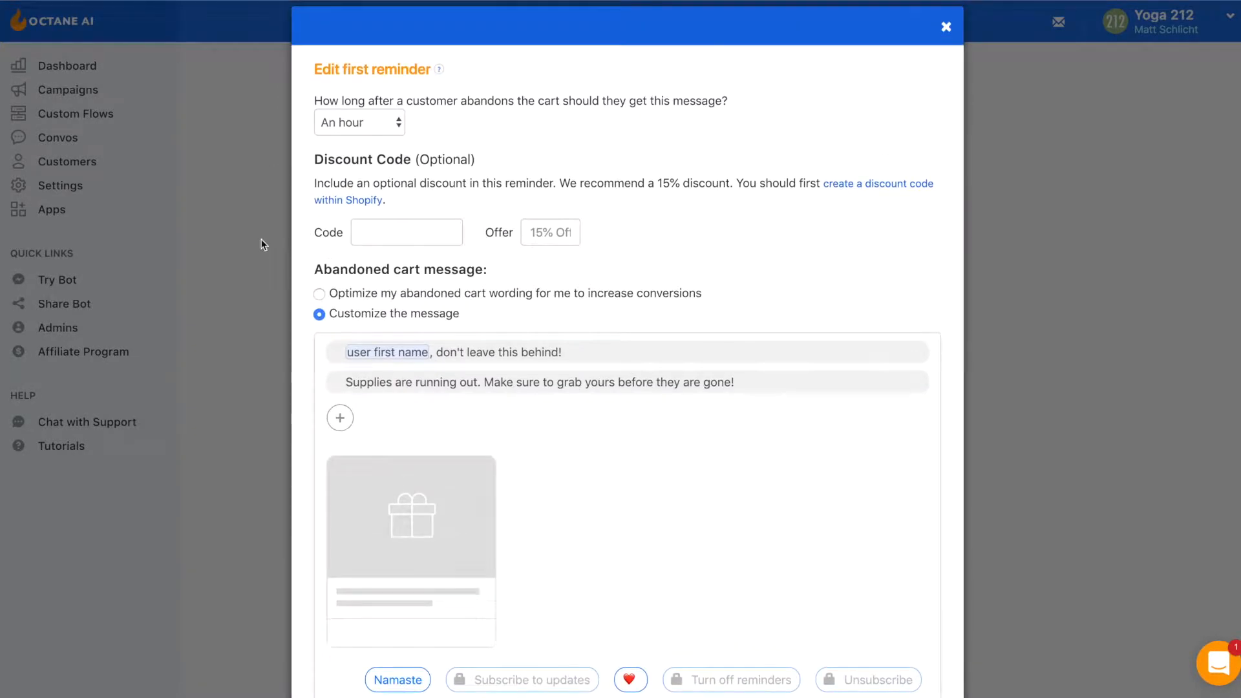
click(255, 235)
scroll(266, 327, down, 8)
scroll(266, 328, down, 8)
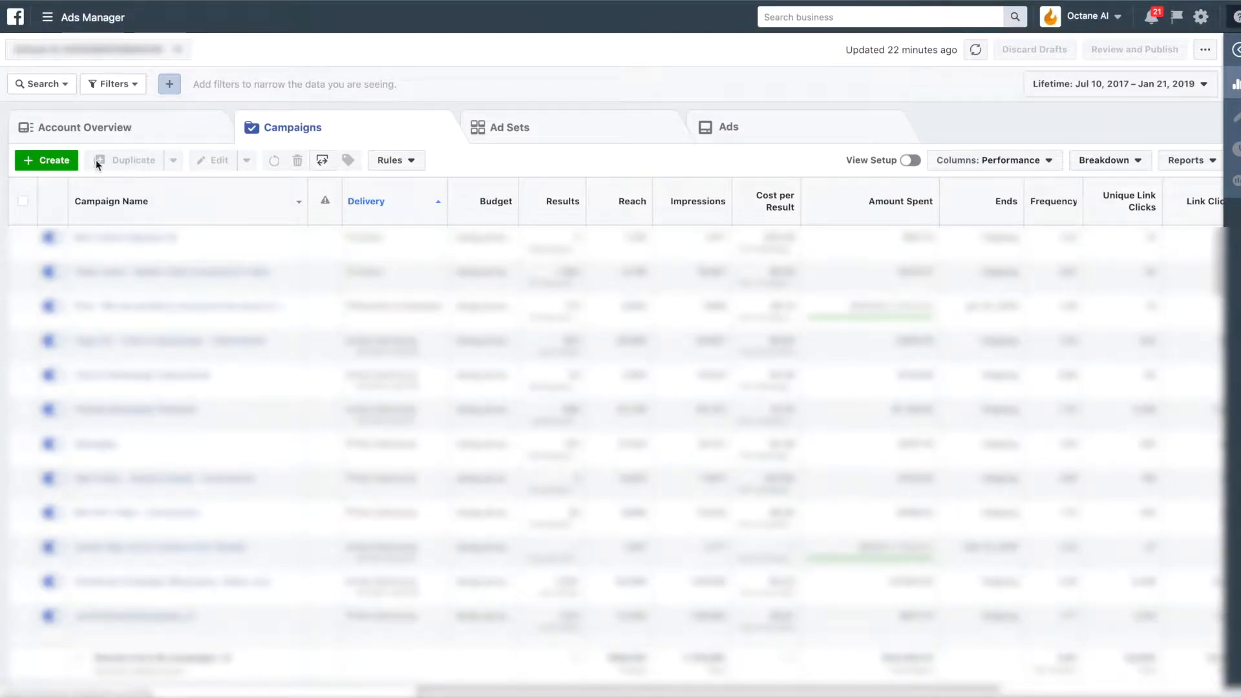
- Create a Messages-objective campaign and type 'Yoga 212 Leggings - CTM -' into its name
click(50, 160)
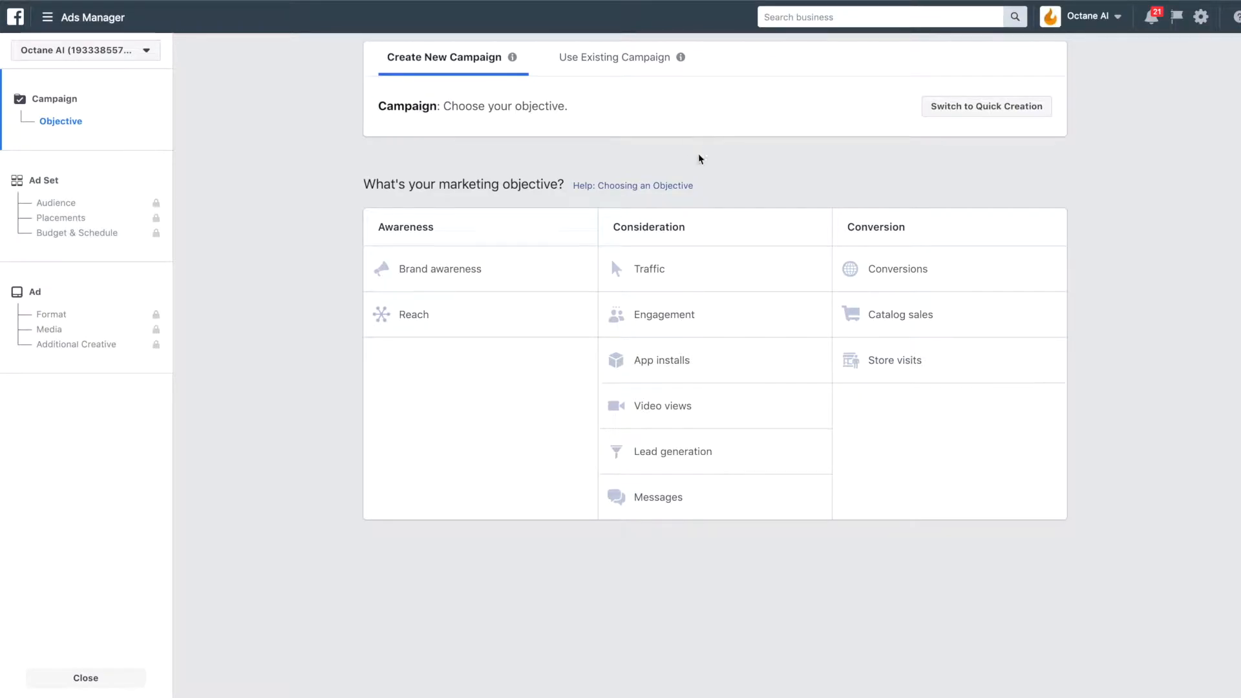
click(696, 504)
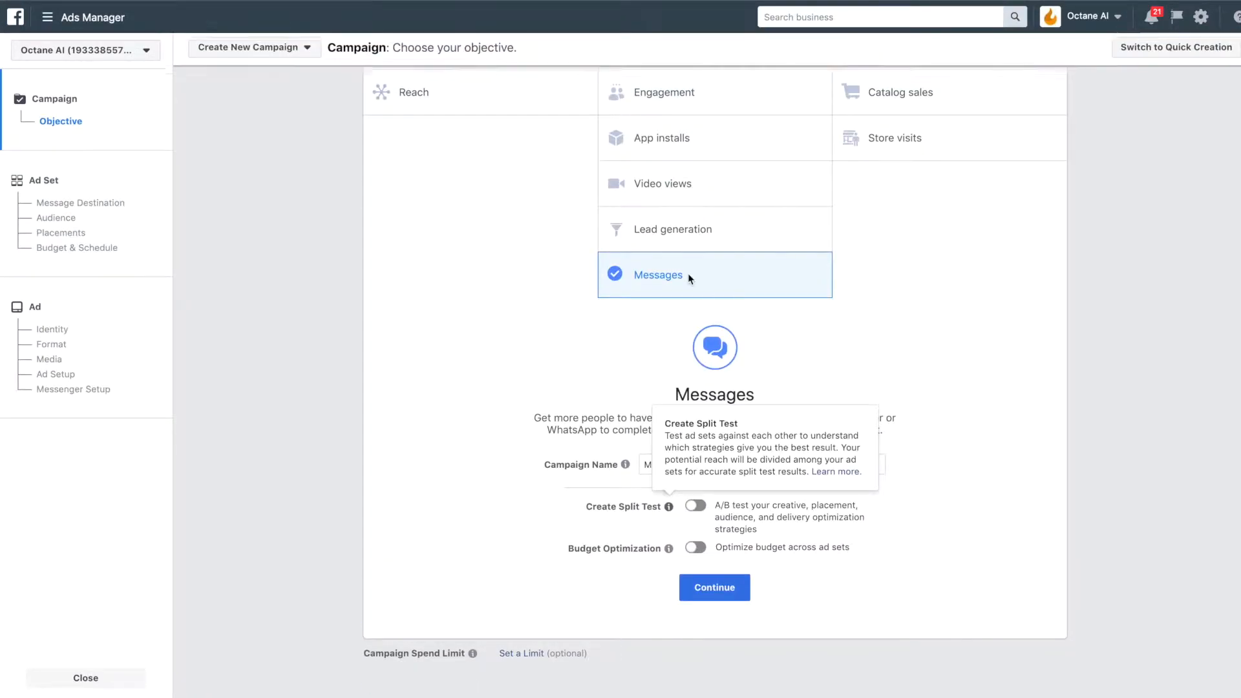
click(645, 466)
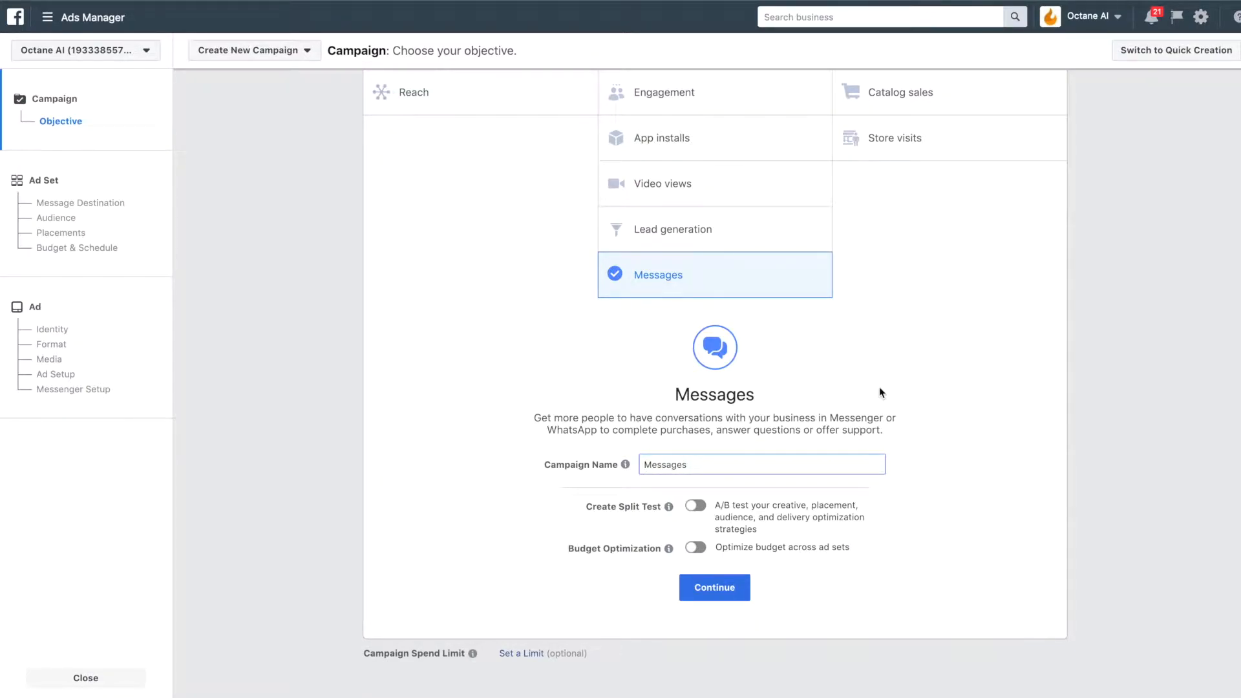
text(Yoga 212)
text( Leggings - C)
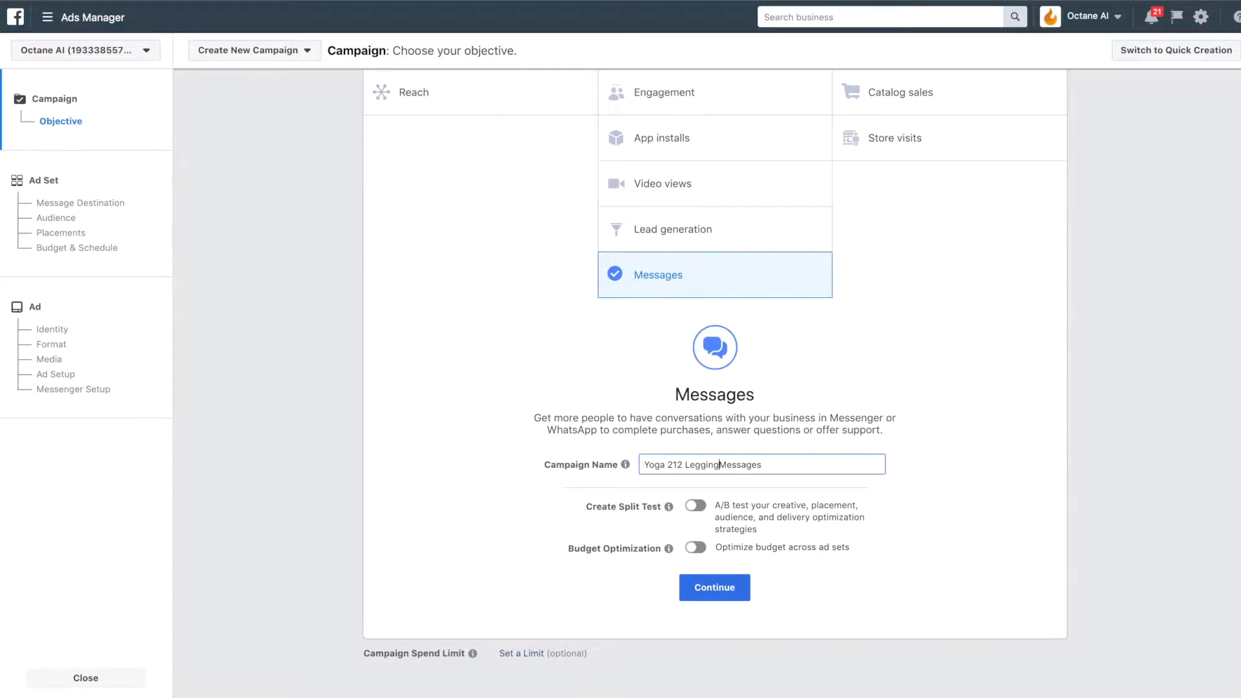
text(TM -)
- Check the ad set: United States, ages 18–65+, automatic placements, $20.00 daily budget, then continue
click(722, 596)
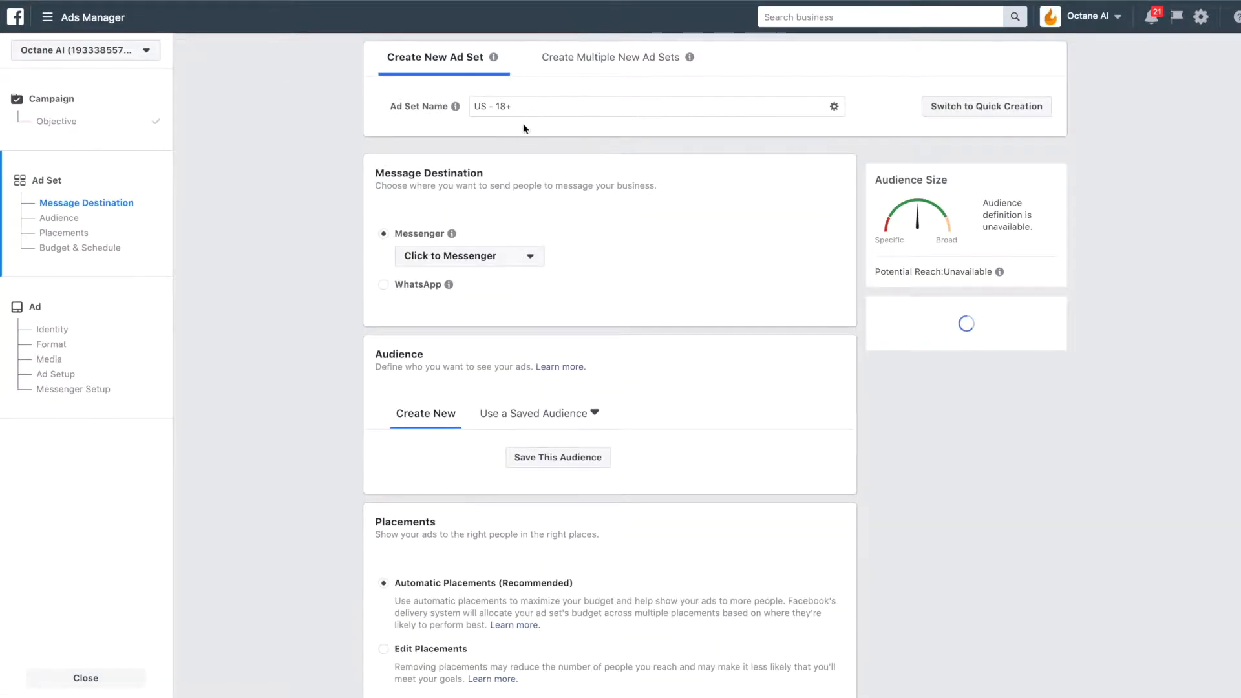
scroll(515, 233, down, 1)
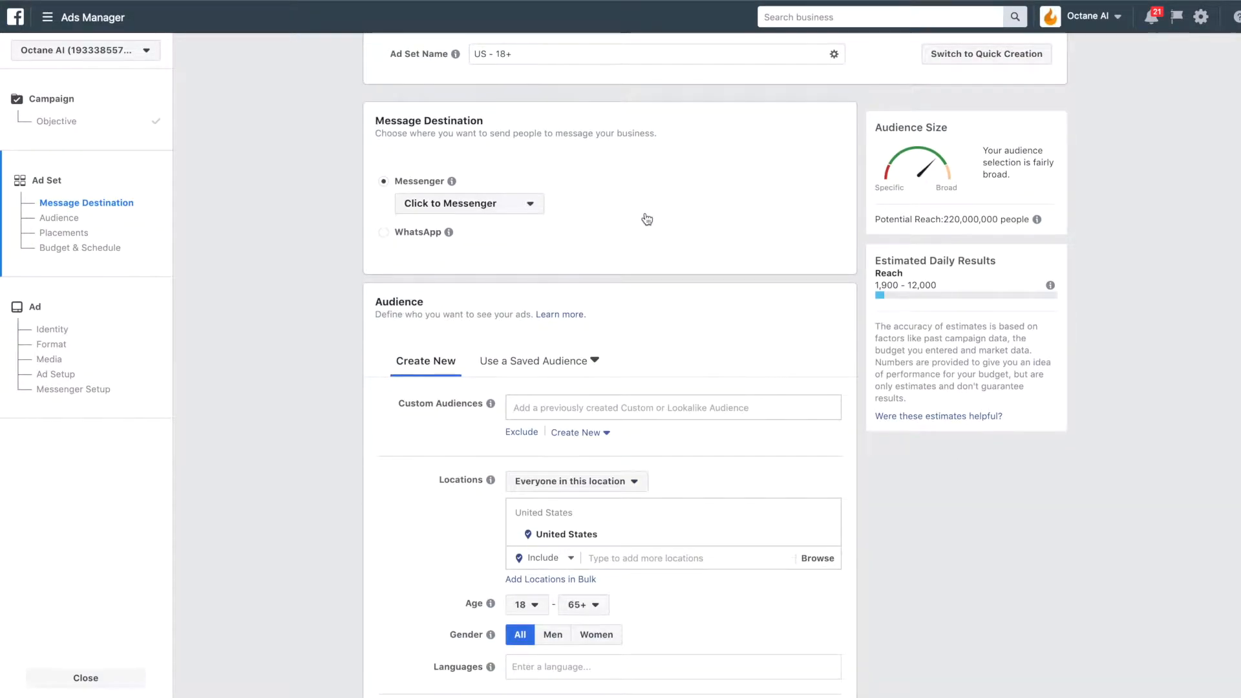
scroll(645, 219, down, 1)
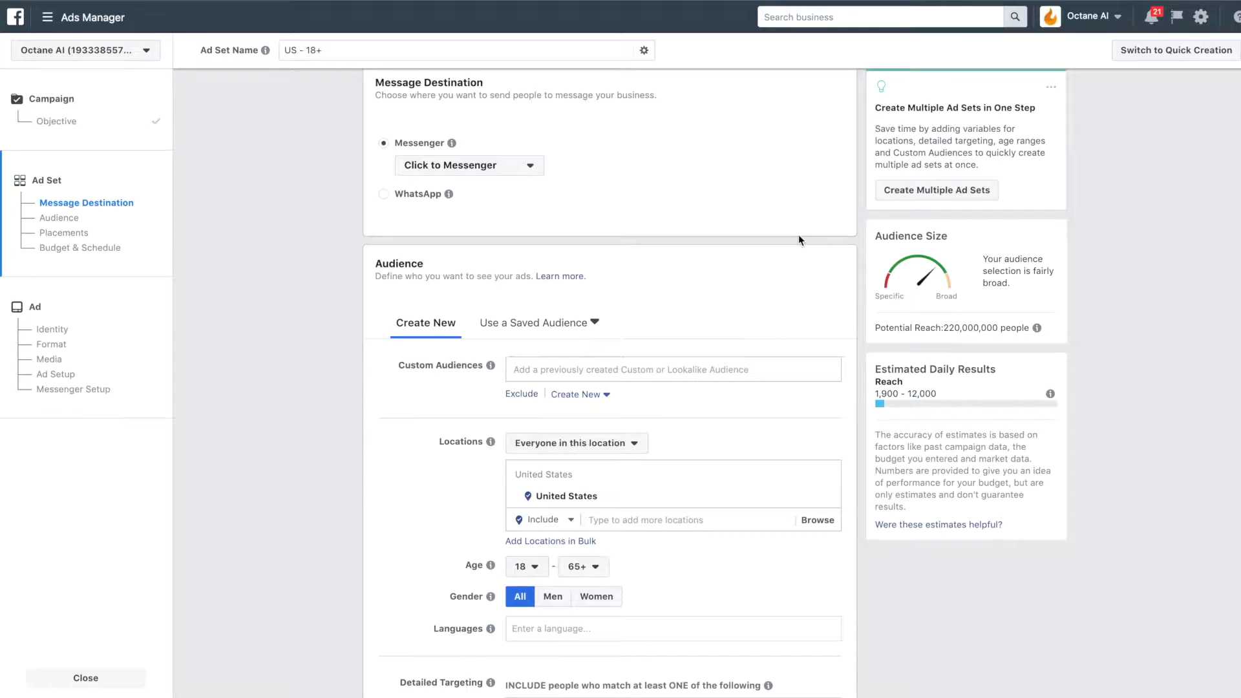
scroll(799, 242, down, 3)
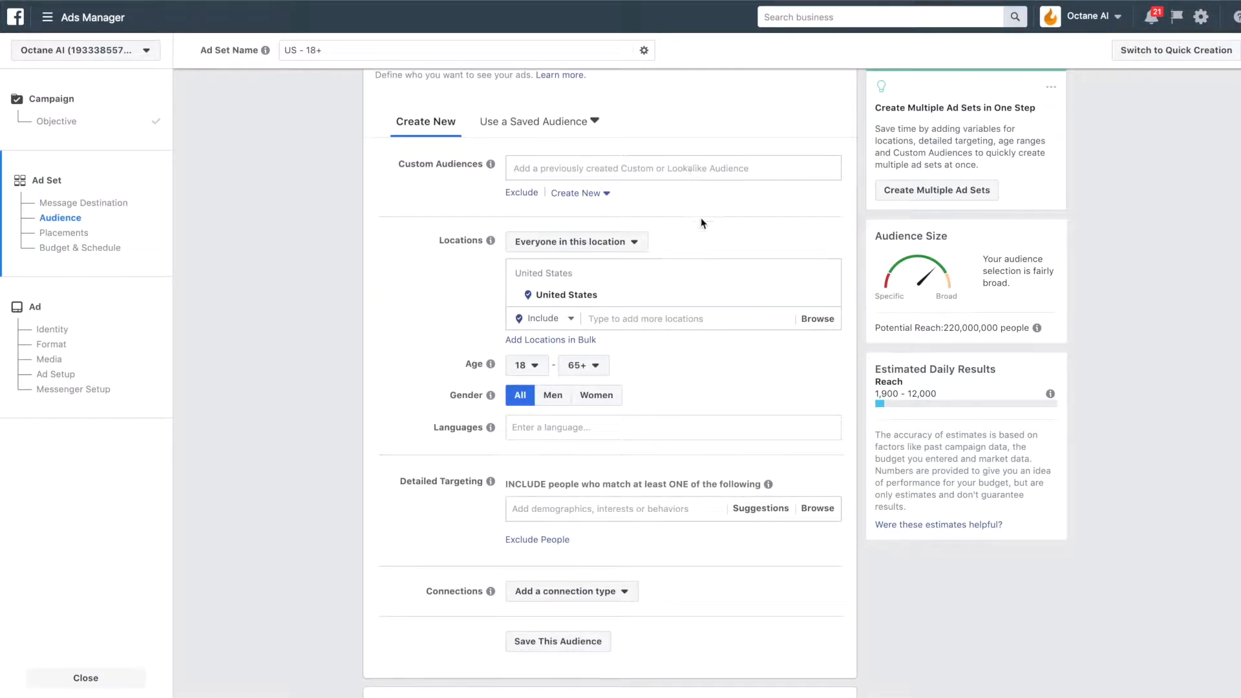
scroll(698, 225, down, 2)
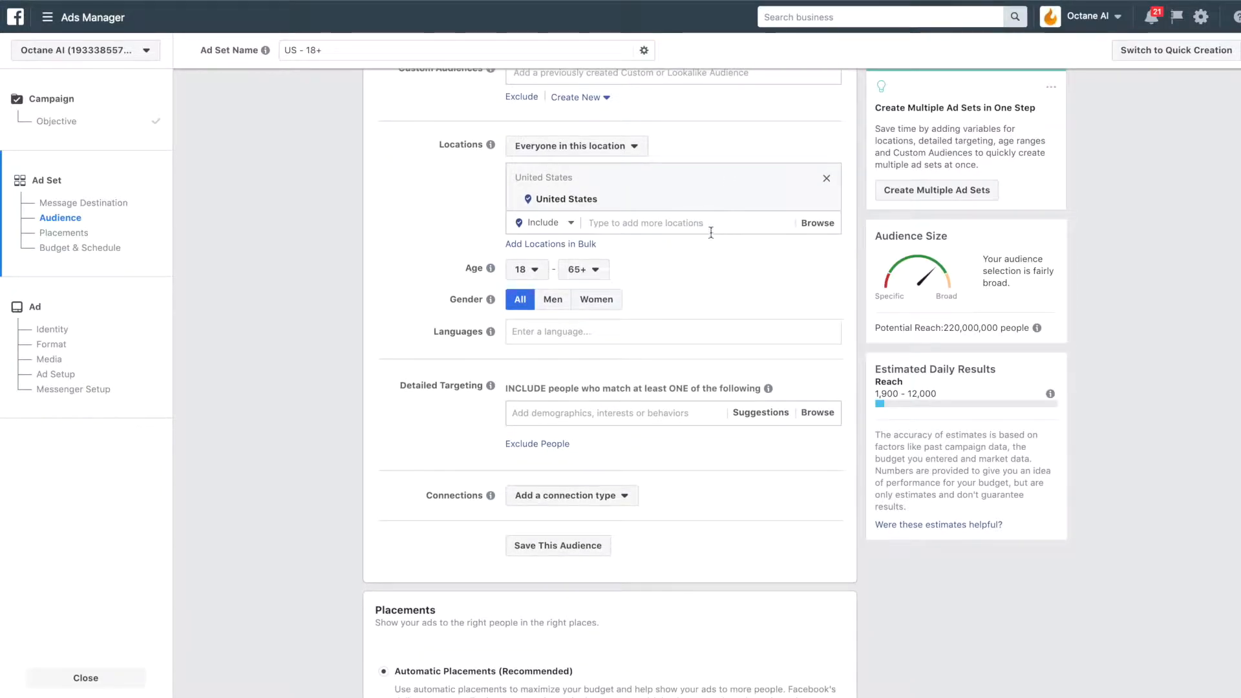
scroll(703, 236, up, 2)
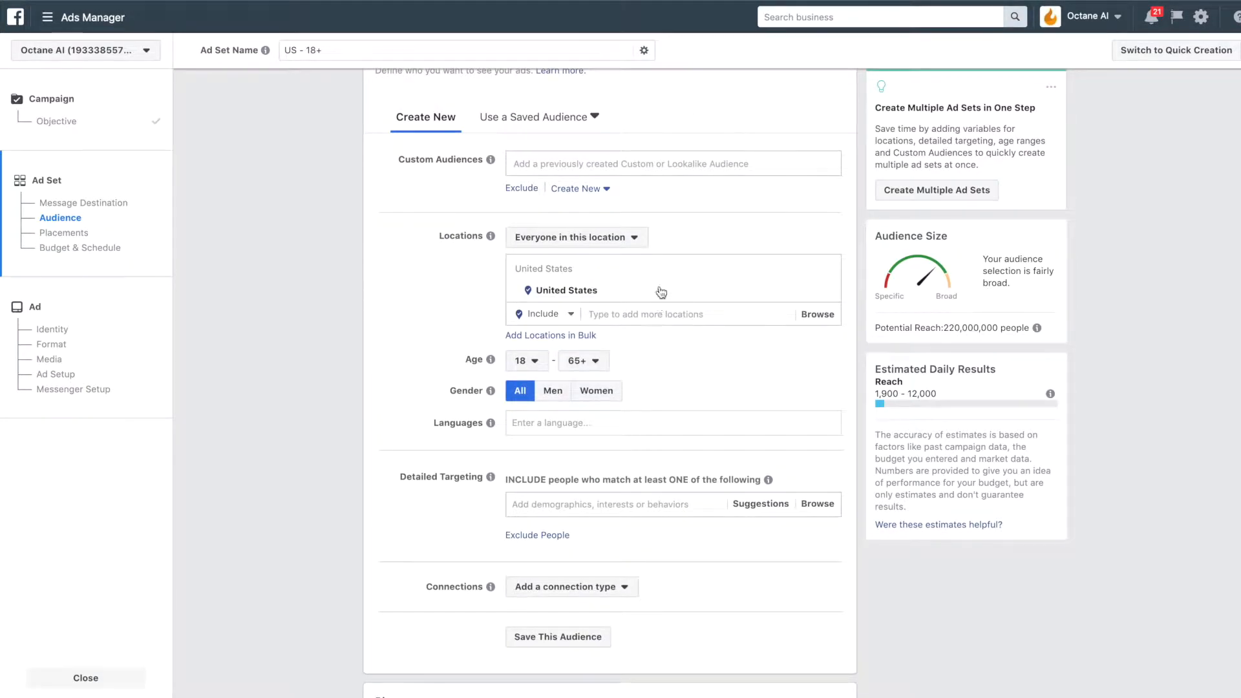
scroll(859, 317, down, 1)
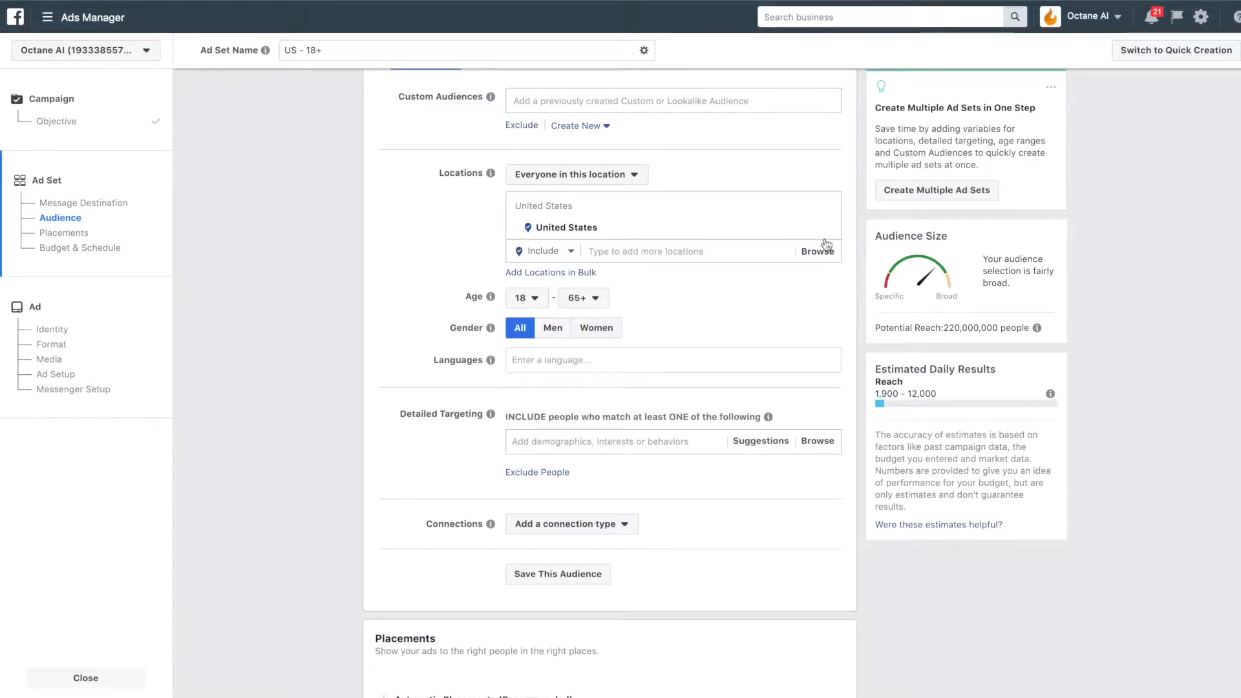
scroll(849, 259, down, 4)
scroll(849, 259, down, 5)
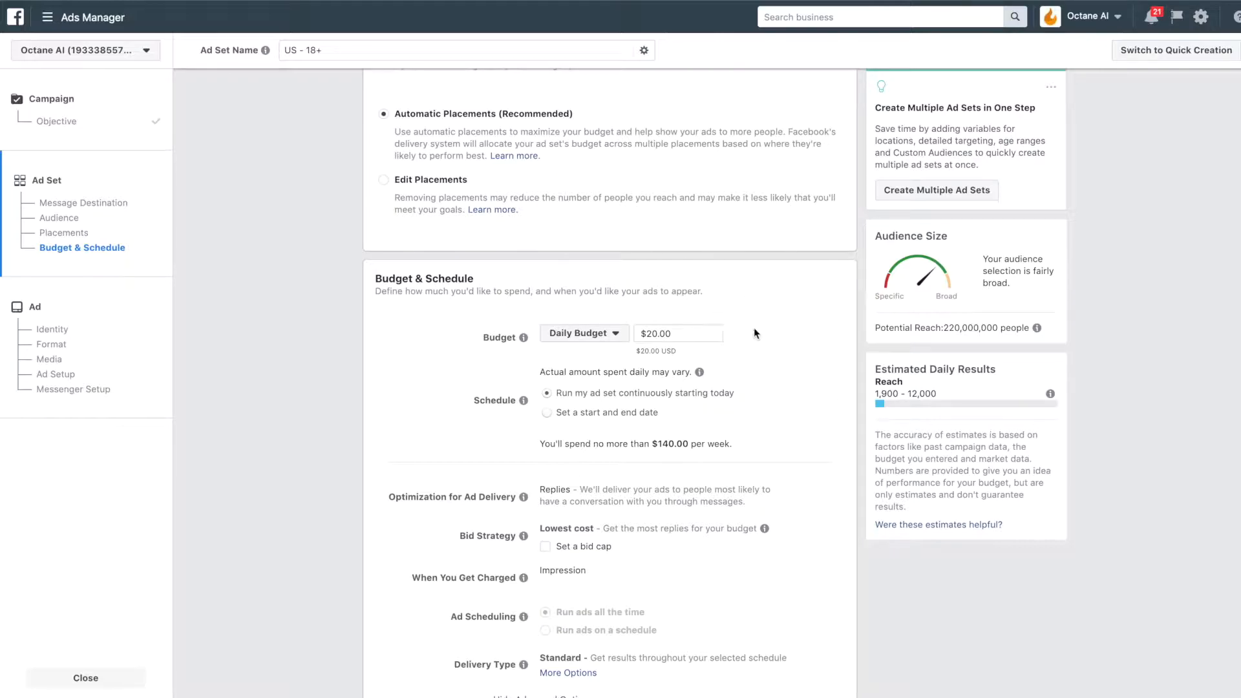
scroll(826, 304, down, 2)
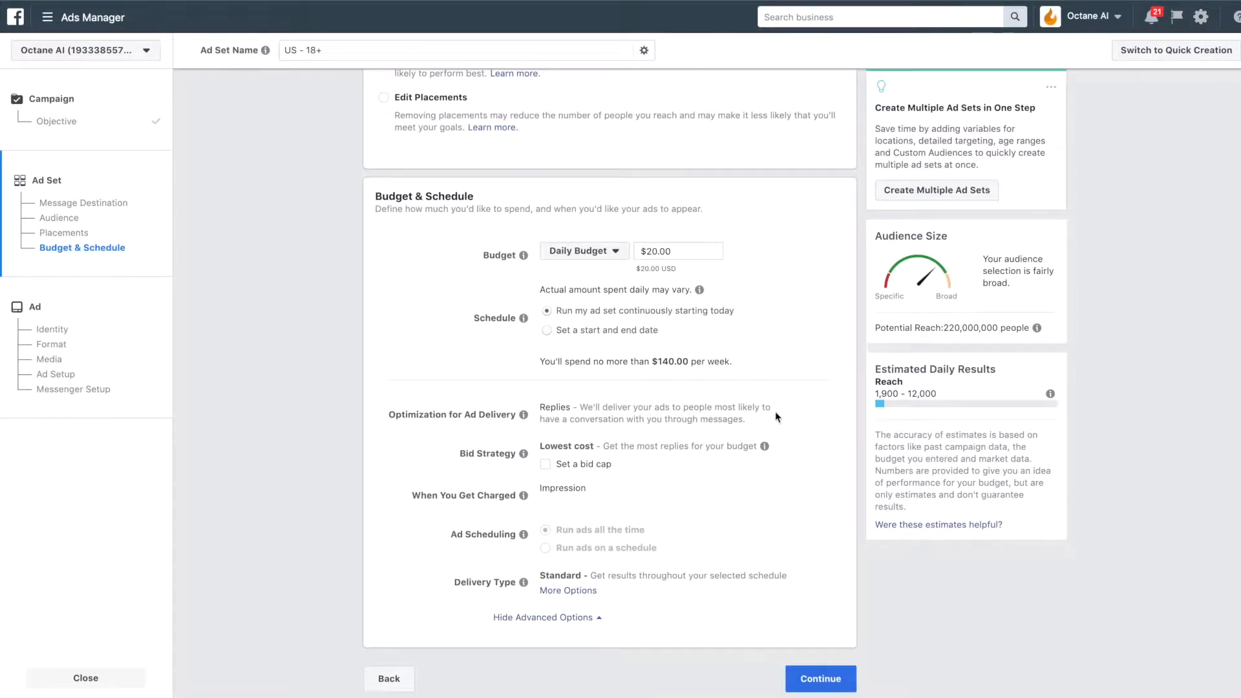
click(807, 680)
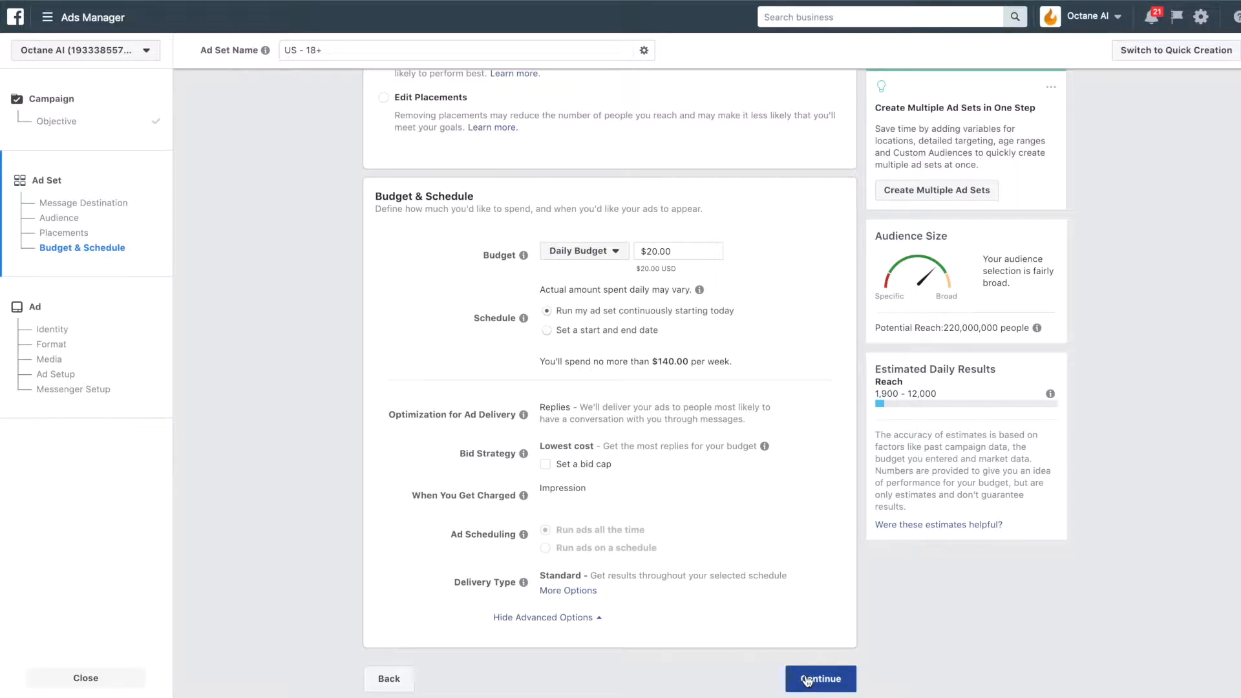
- Upload product-image-591000473_1080x.jpg from Downloads as the ad's image
scroll(341, 254, down, 1)
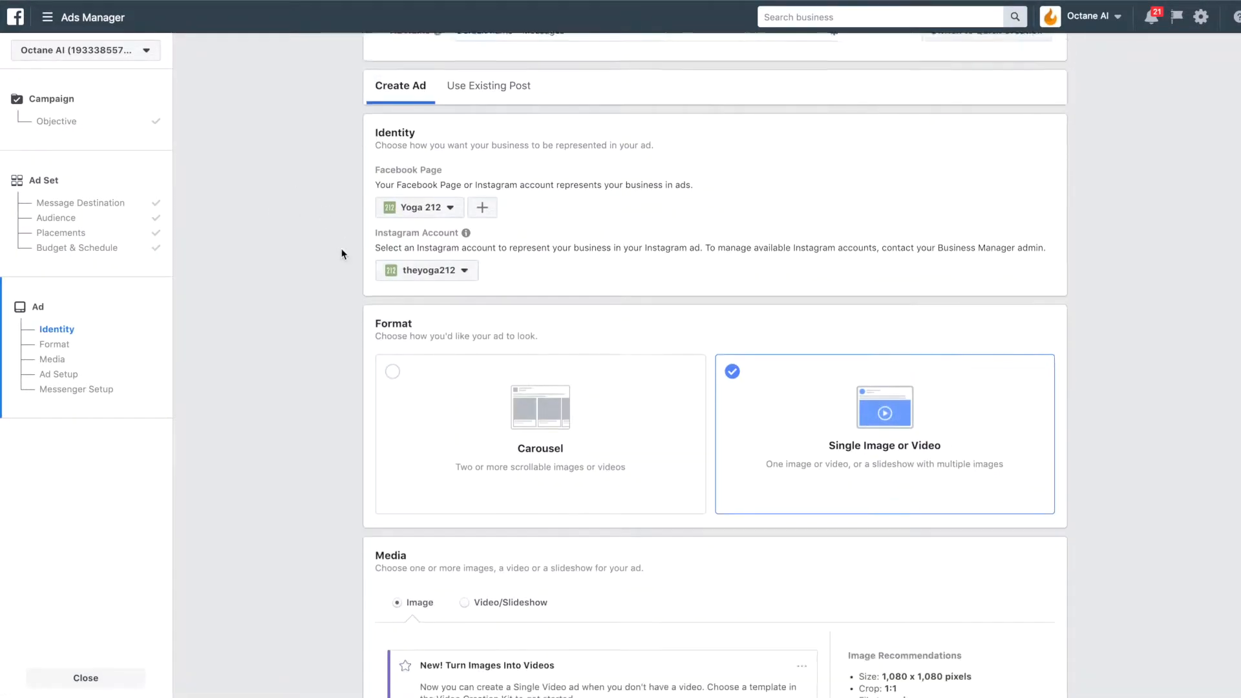
scroll(341, 253, down, 9)
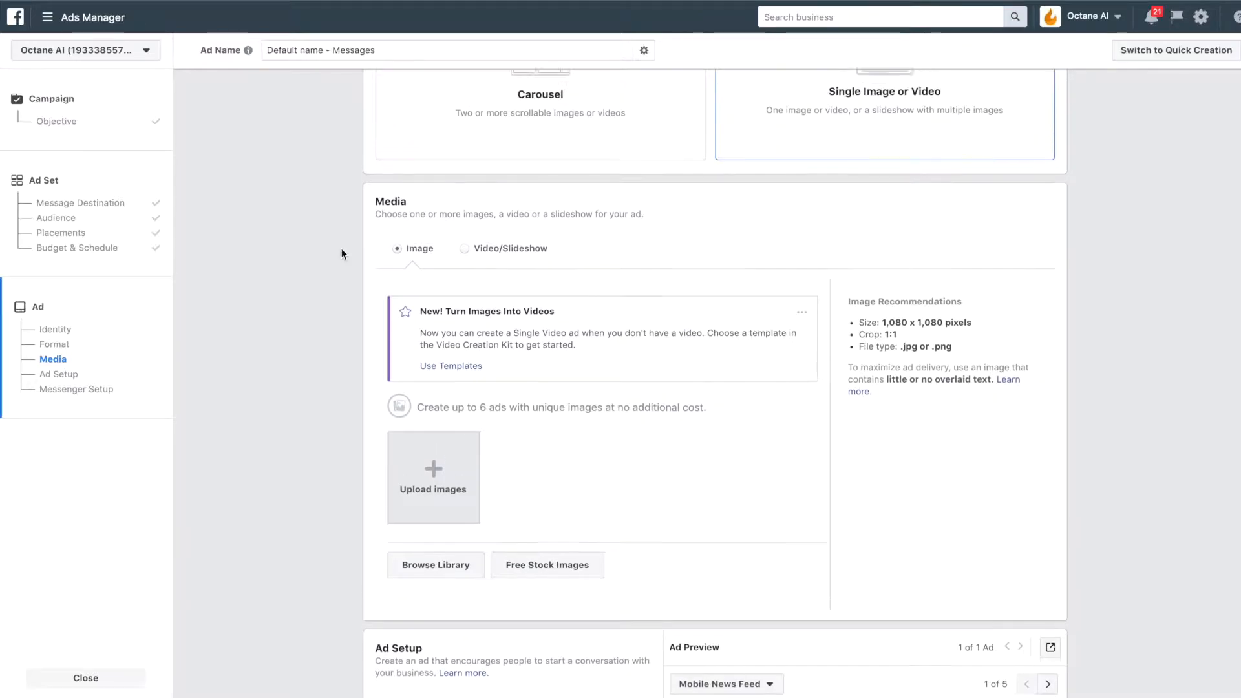
scroll(341, 253, up, 2)
scroll(341, 253, down, 5)
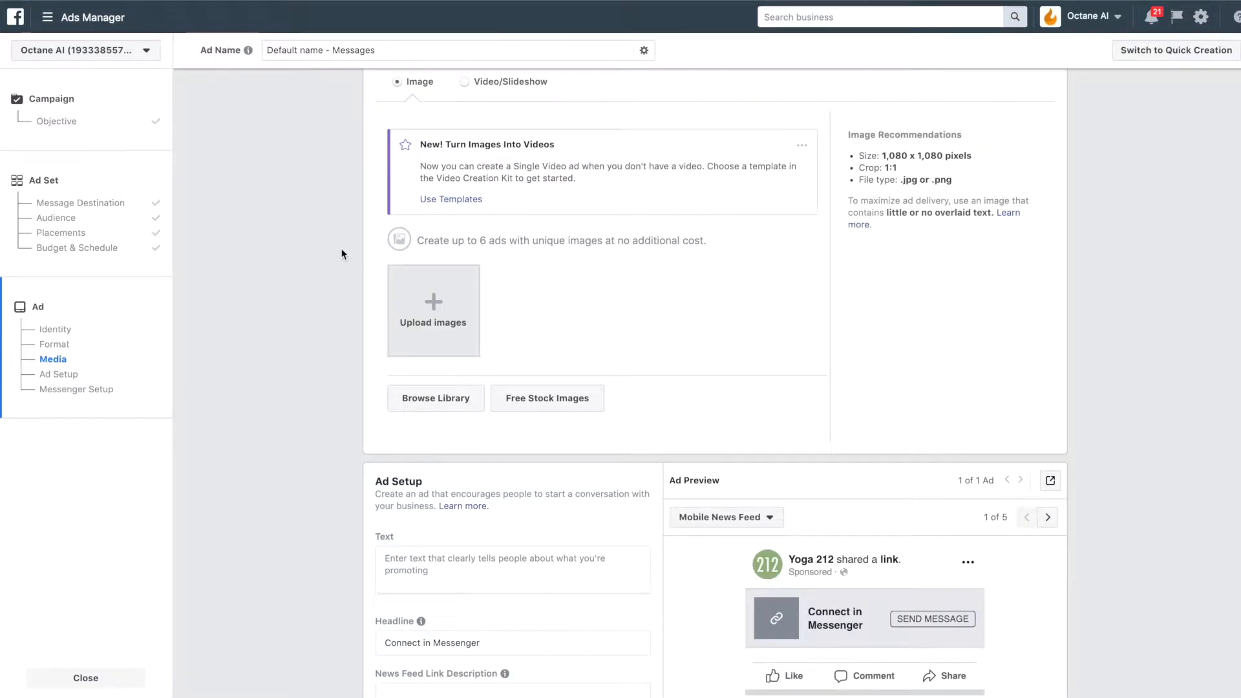
click(434, 332)
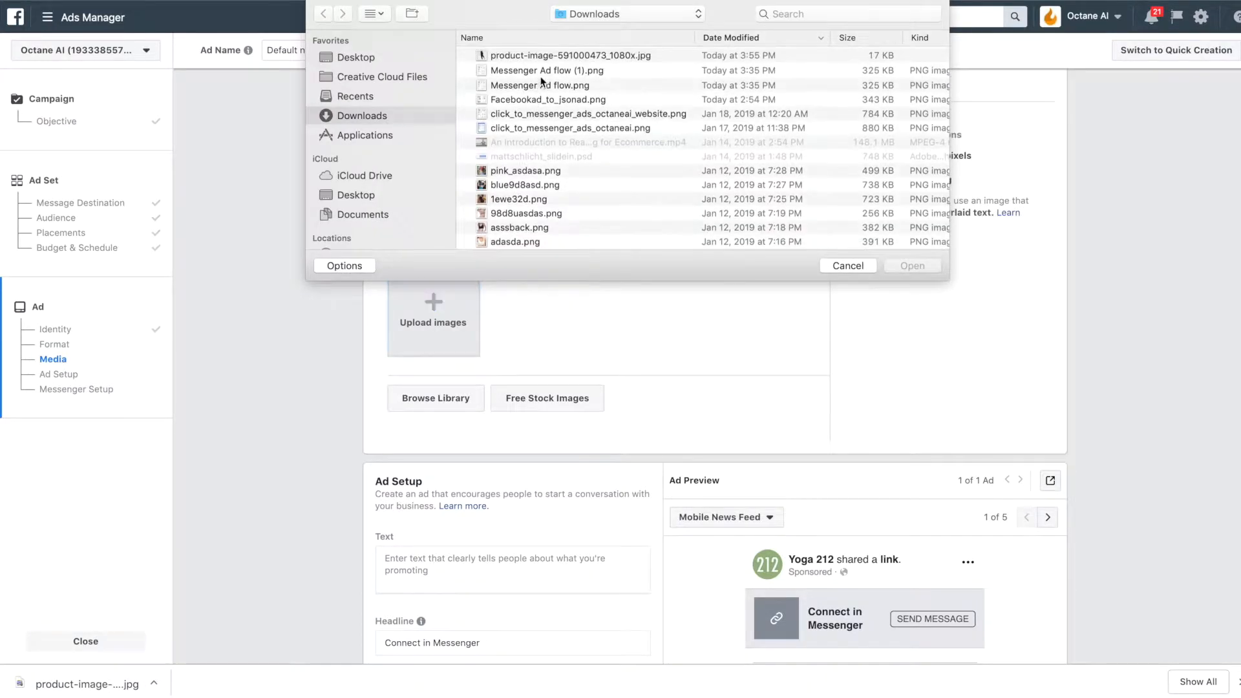
double_click(537, 57)
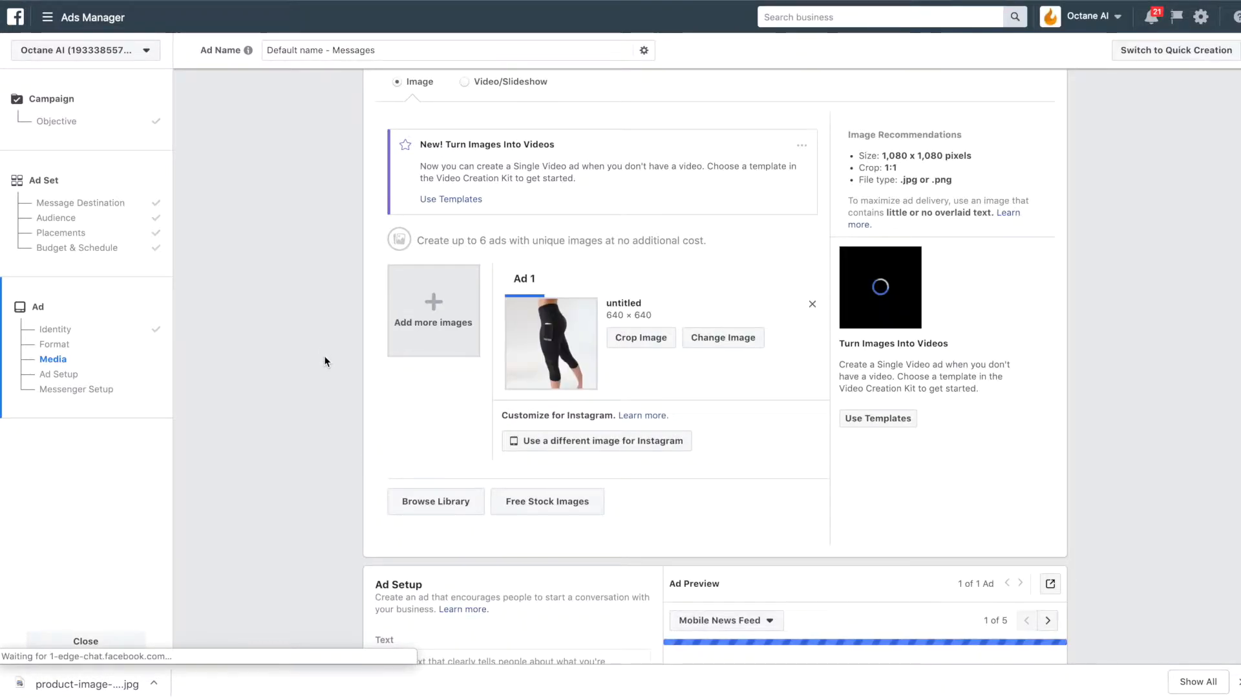
scroll(325, 362, down, 7)
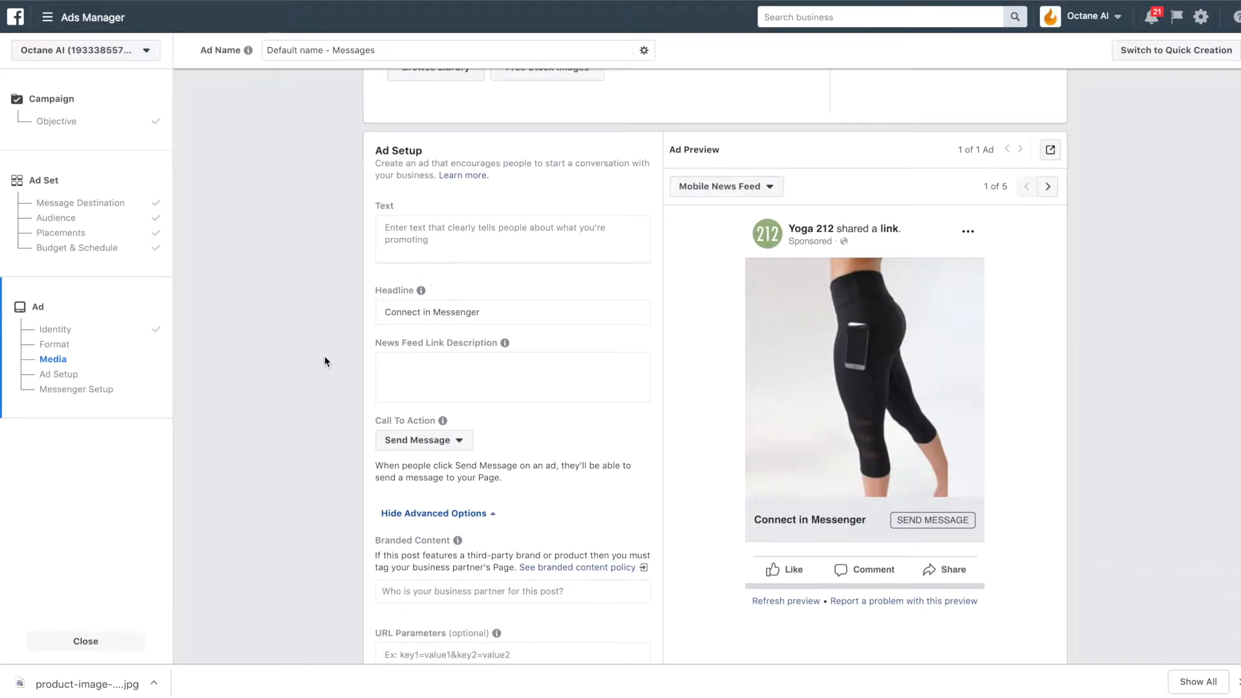
click(445, 229)
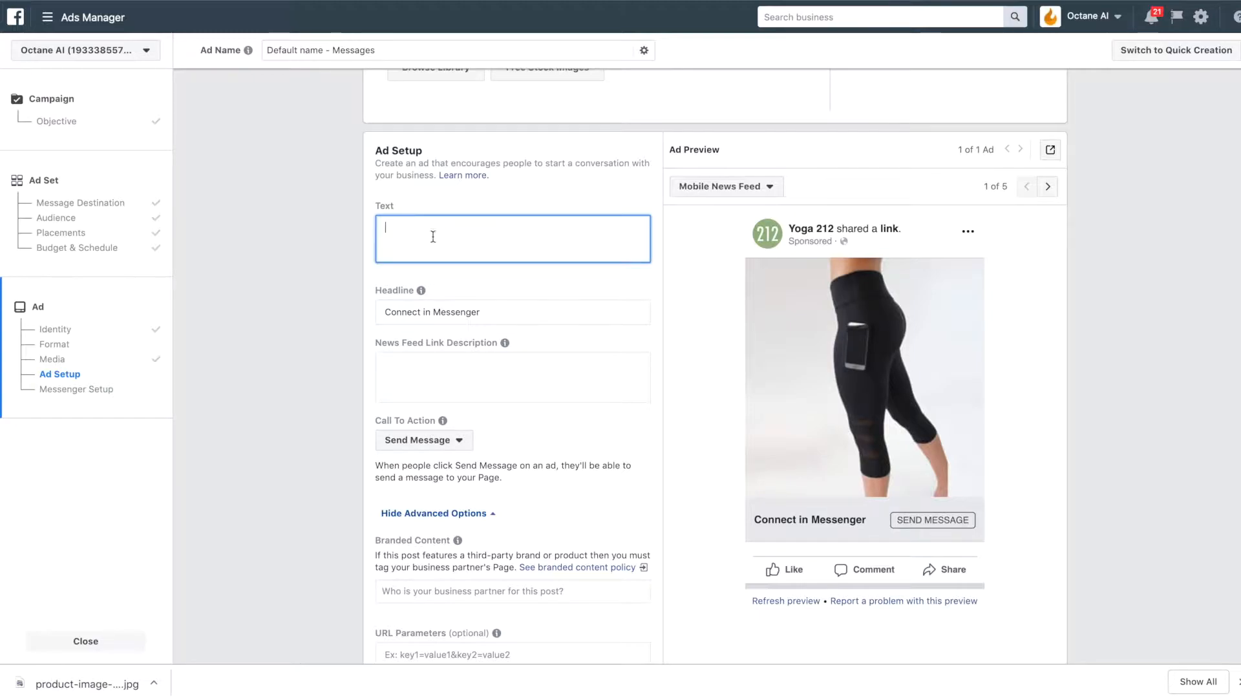
- Enter the 20% discount primary text and headline 'Click "SEND MESSAGE" To Get Your Discount'
text(We are giving away 20% discount codes for the 212 Leggings! Click thi)
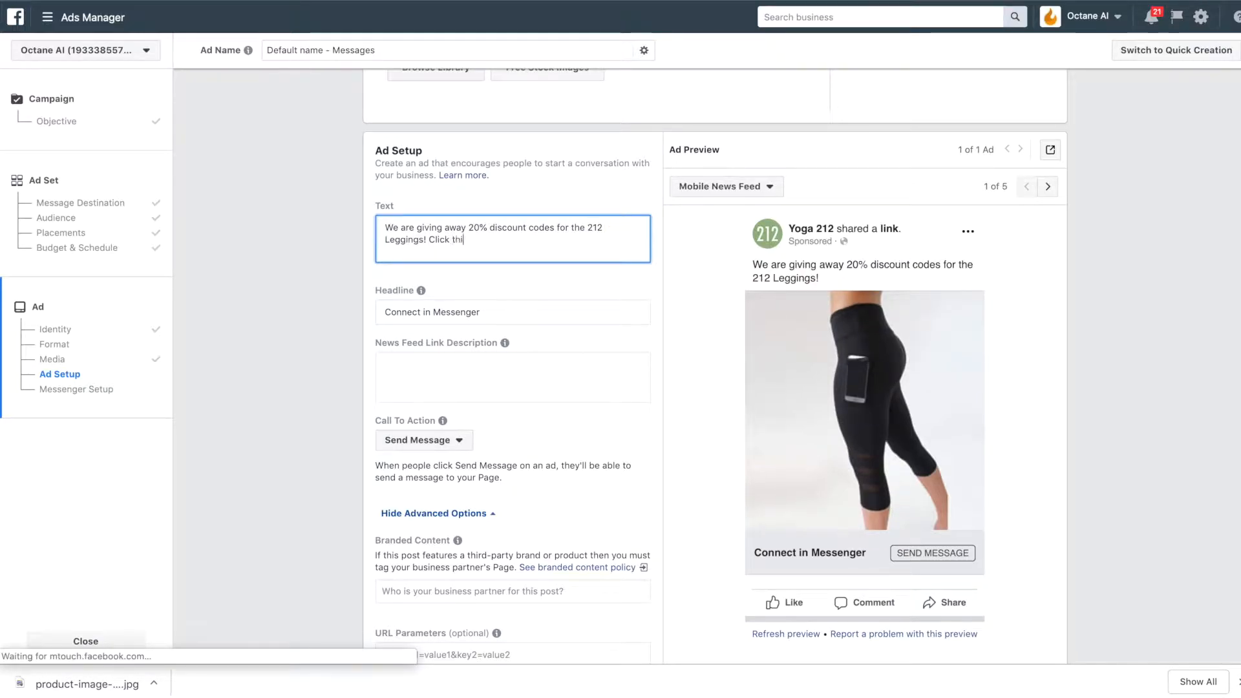
text(s image or "SEND MESSA)
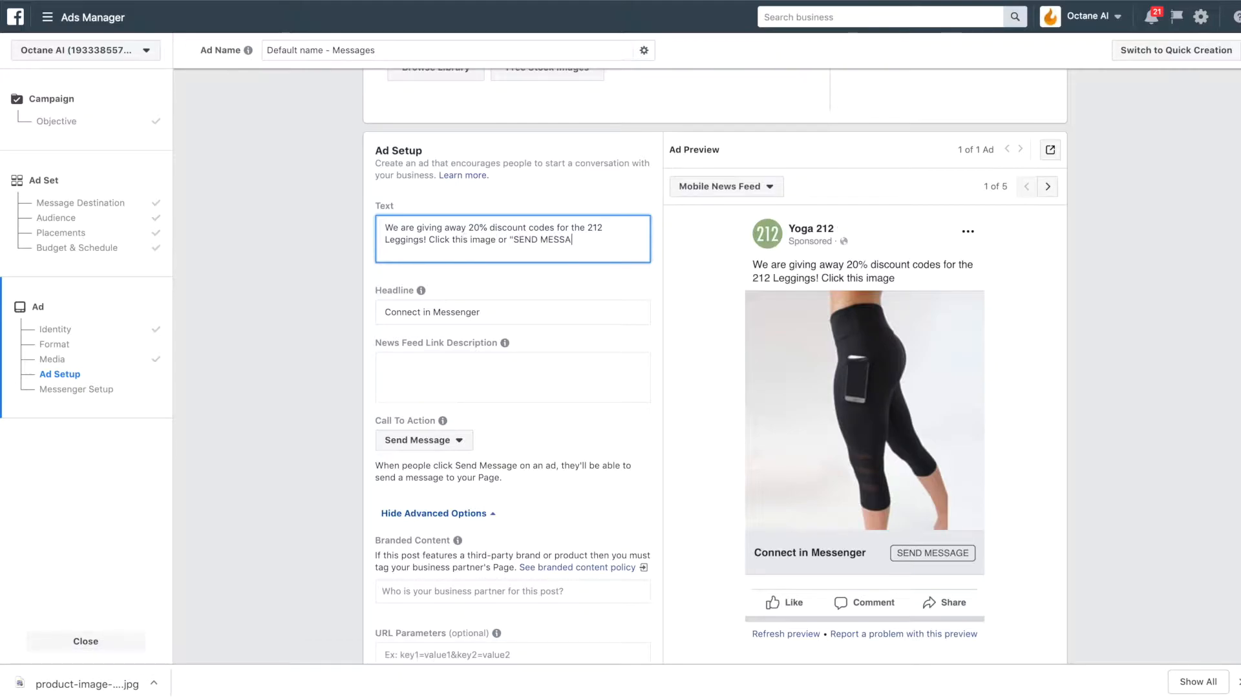
text(GE" and we will PM you)
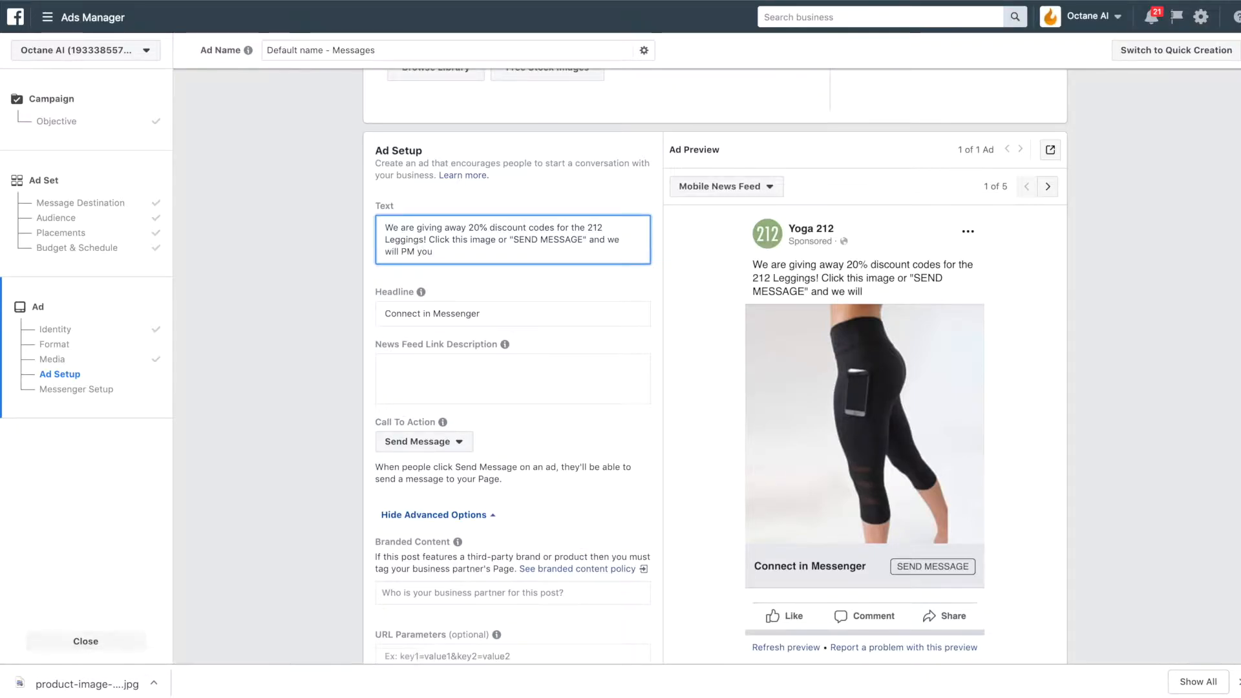
text( your code!)
key(Tab)
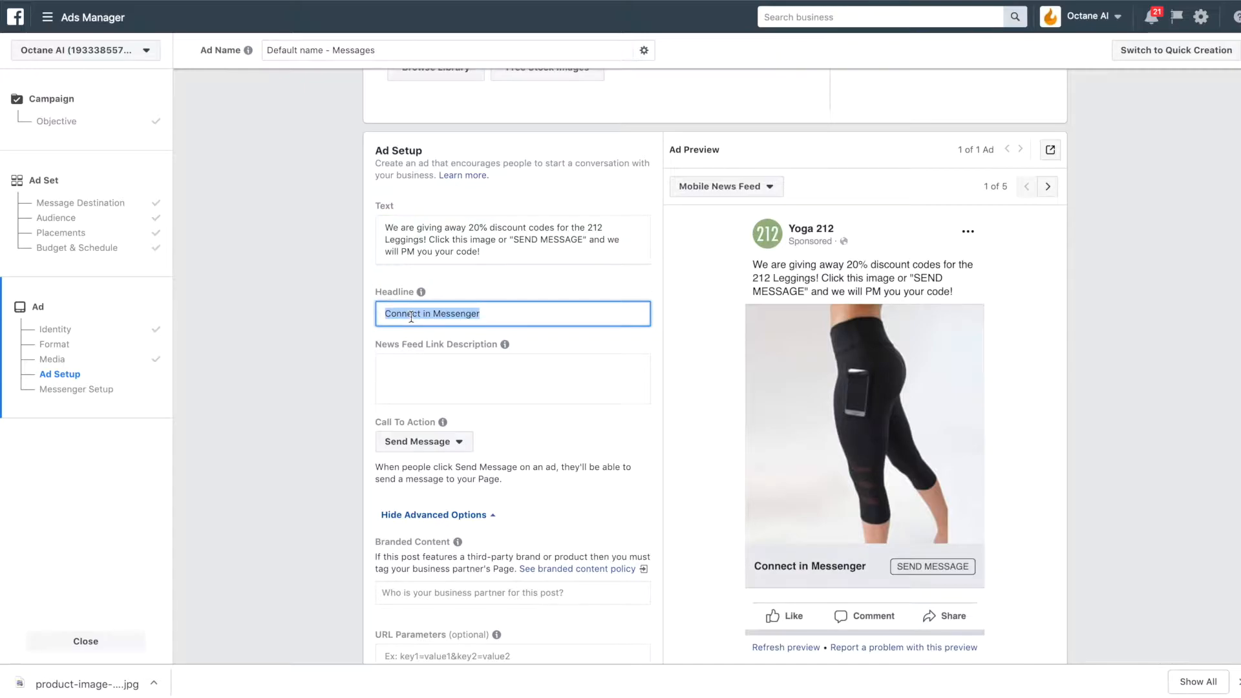
text(C)
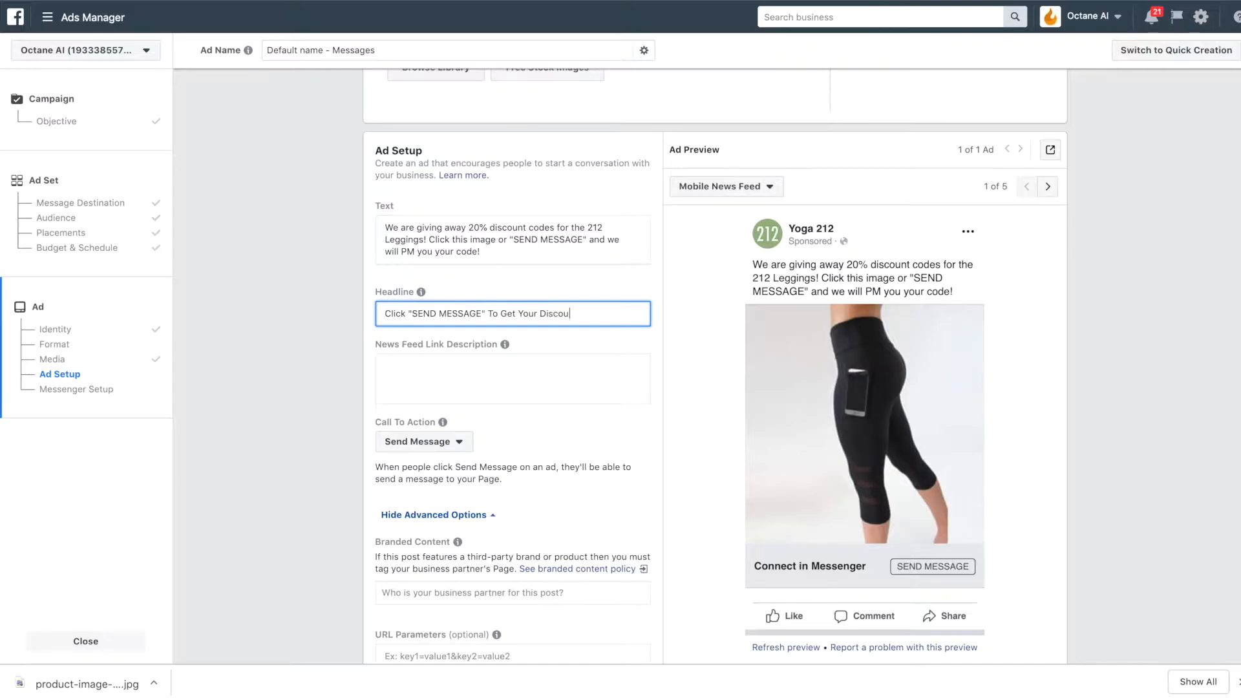
- Keep Send Message as the ad's call to action
scroll(363, 411, down, 3)
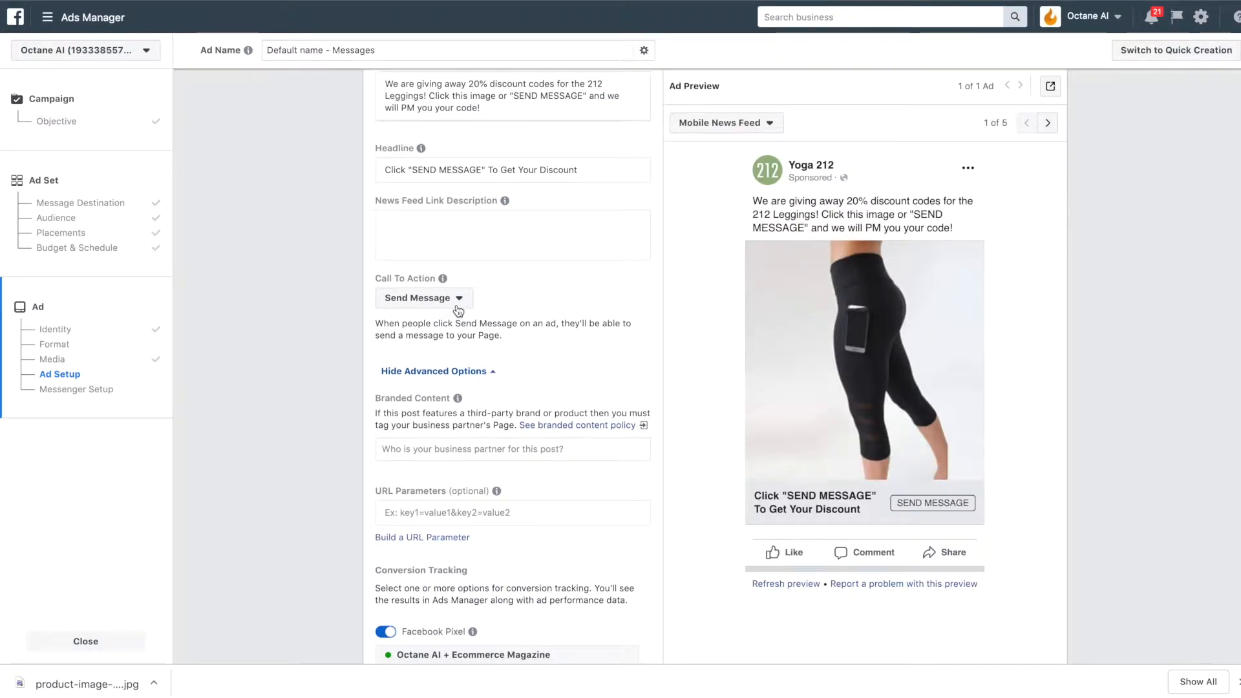
click(458, 304)
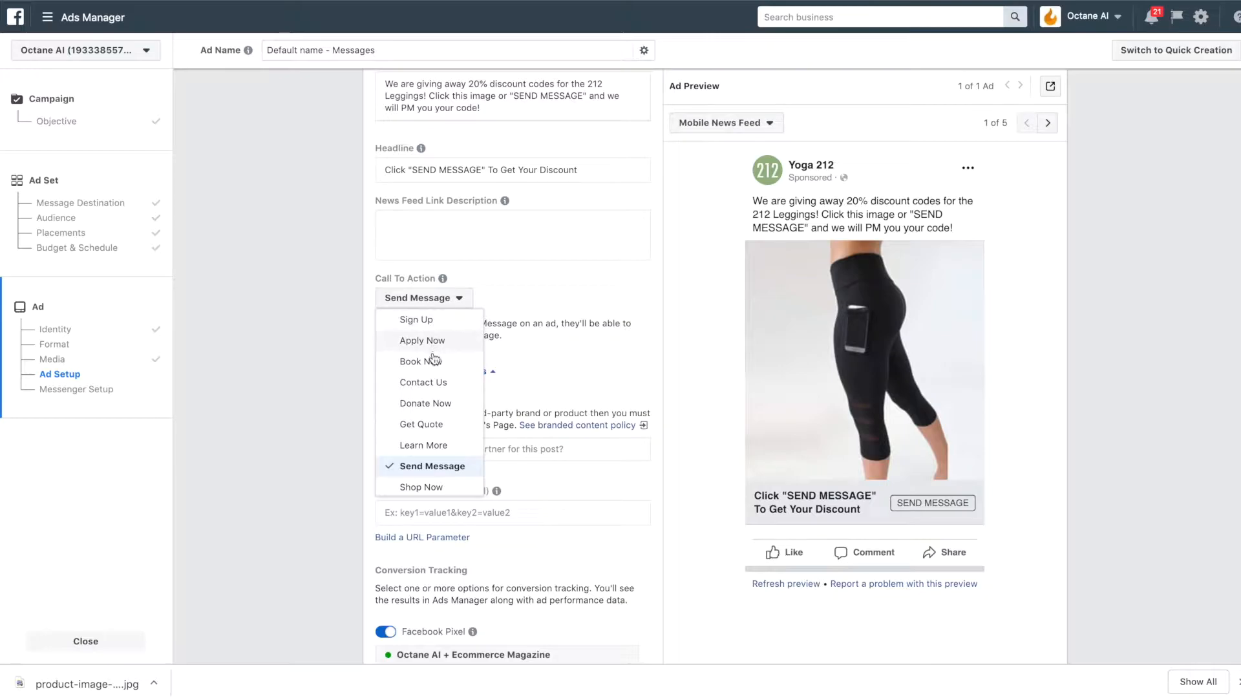
scroll(441, 383, down, 1)
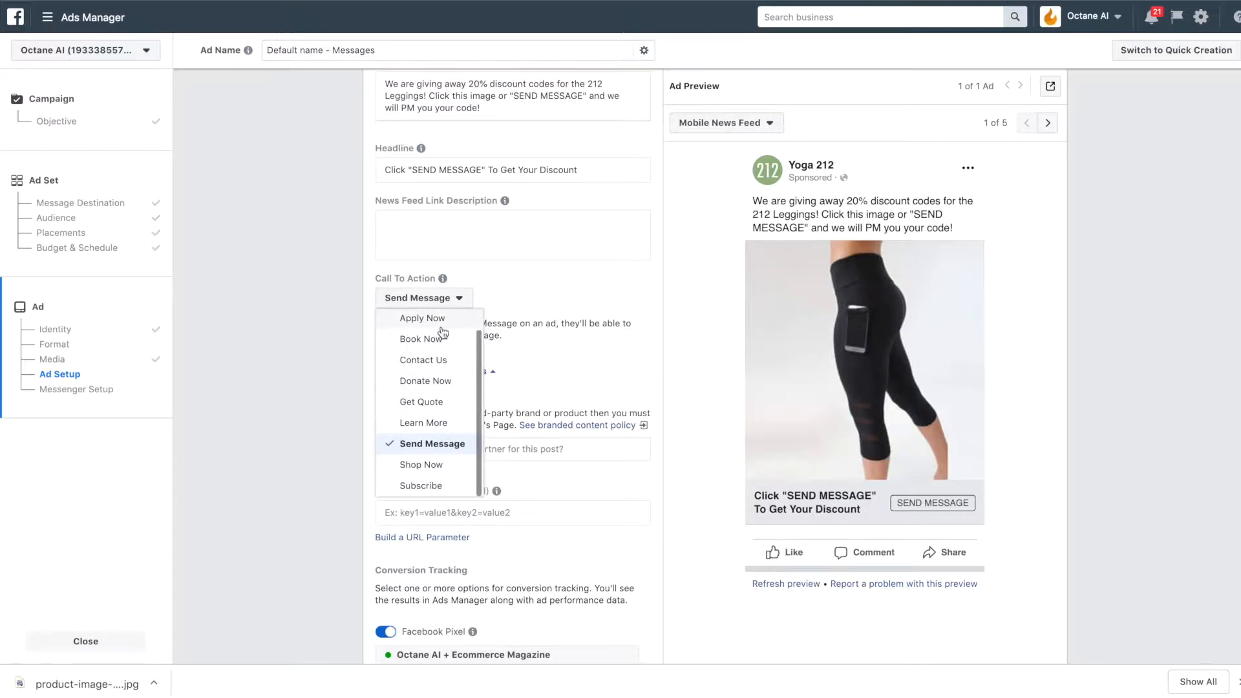
scroll(465, 317, up, 1)
click(519, 298)
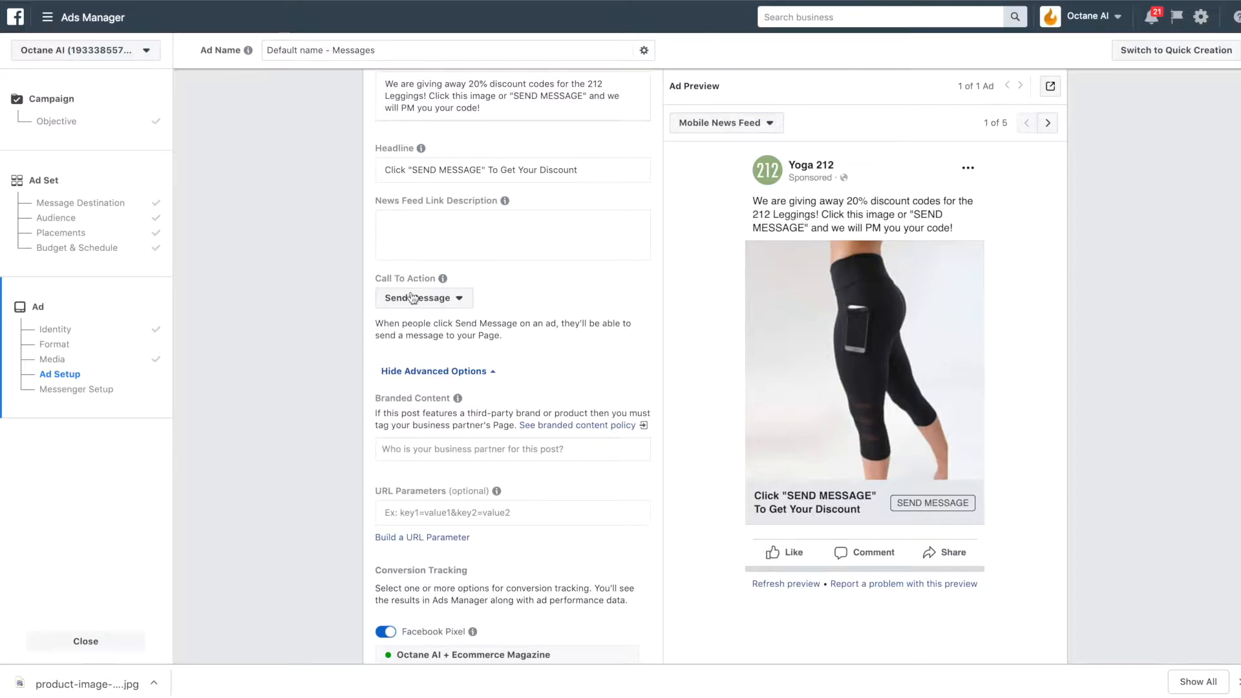
scroll(517, 323, down, 4)
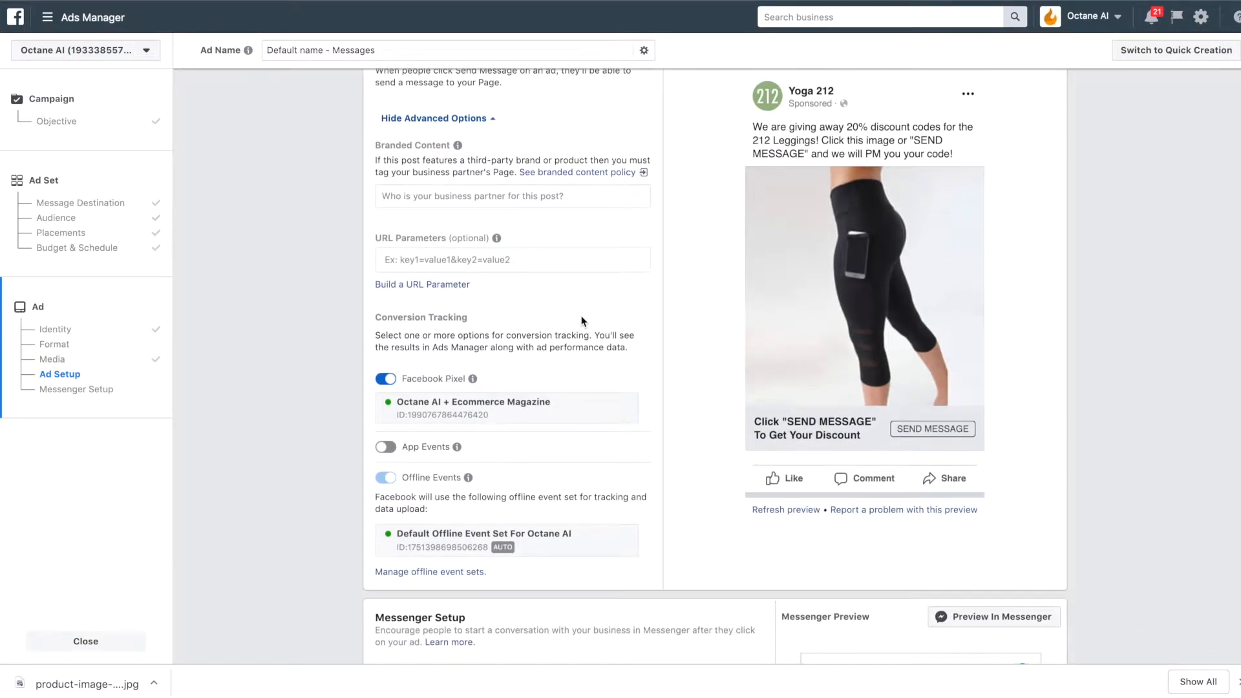
- Start a new Custom Template for the Messenger welcome setup
scroll(662, 344, down, 3)
scroll(662, 344, down, 4)
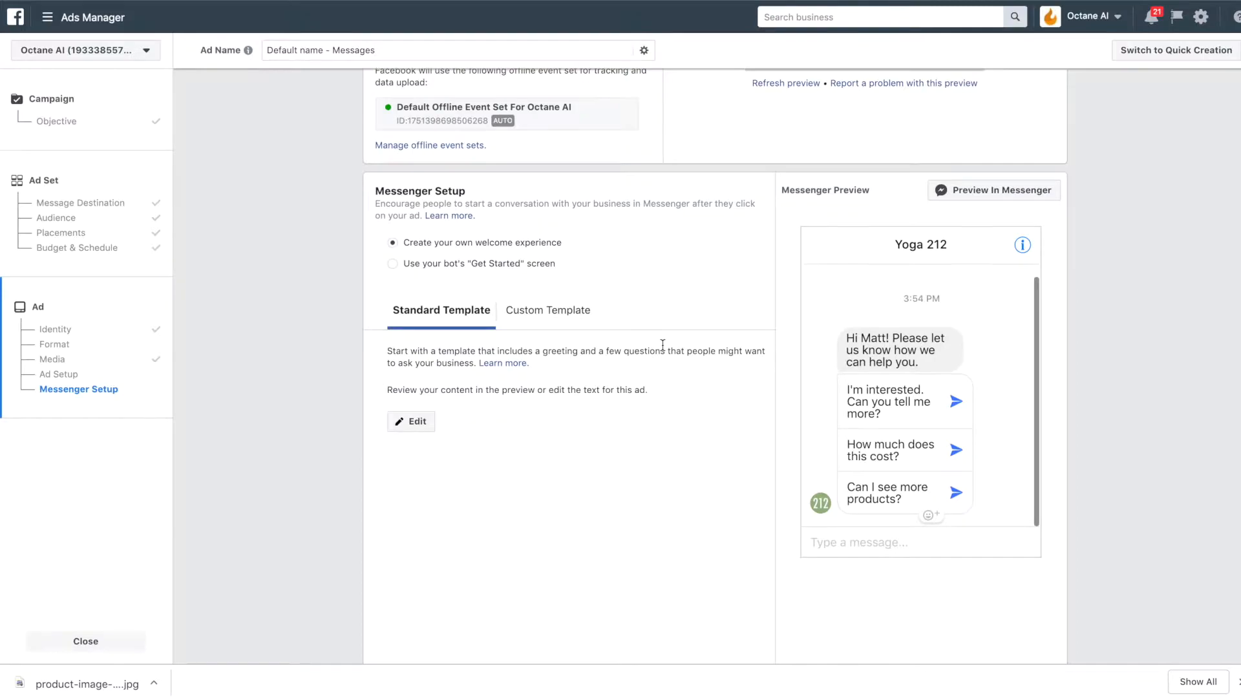
scroll(658, 248, down, 1)
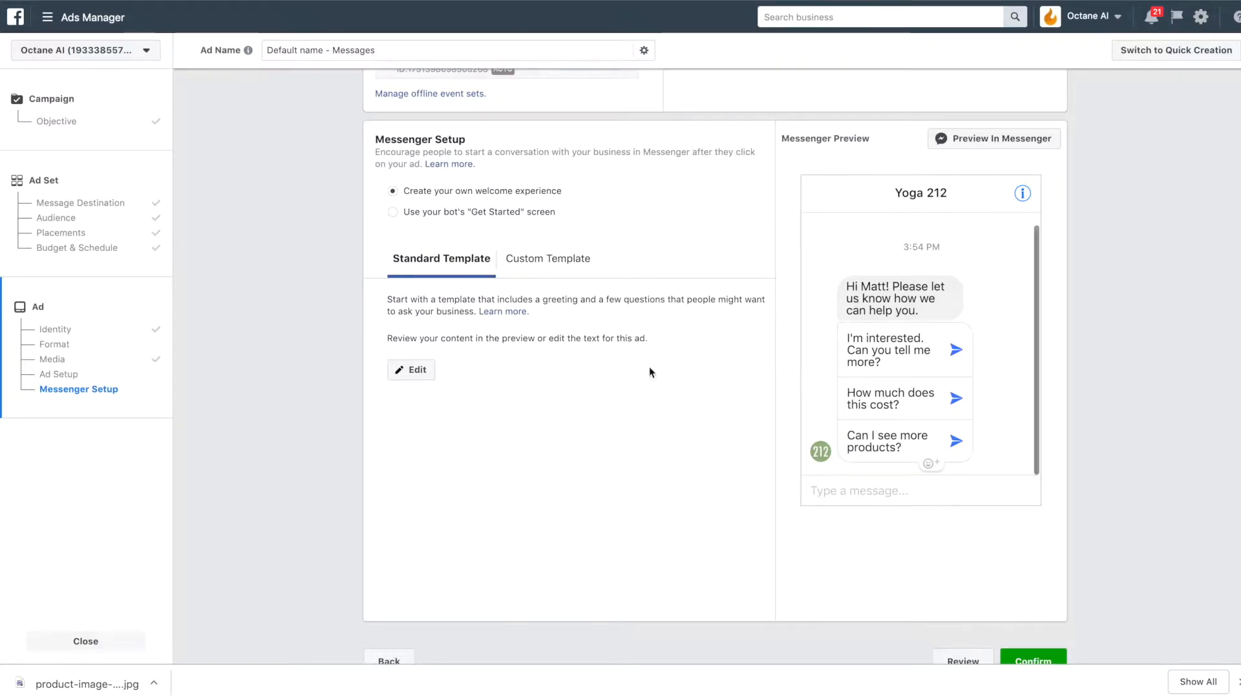
click(536, 267)
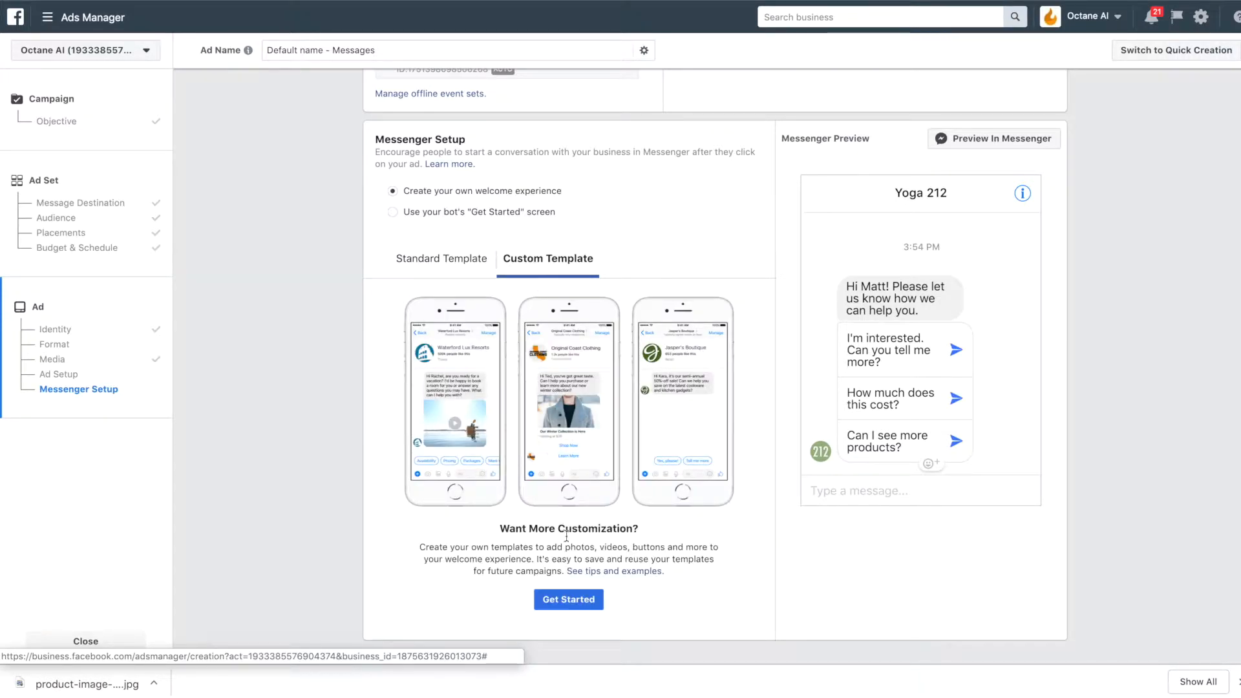
click(569, 599)
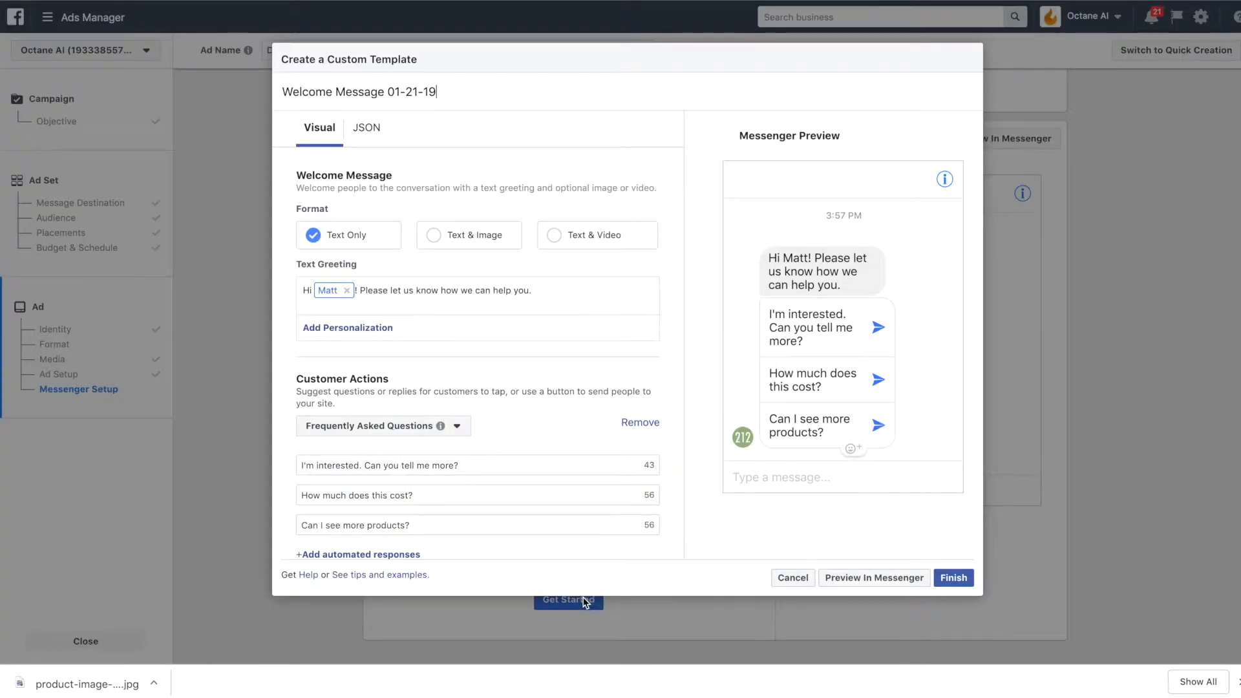
- Switch the template to JSON and delete all of its sample code
click(367, 128)
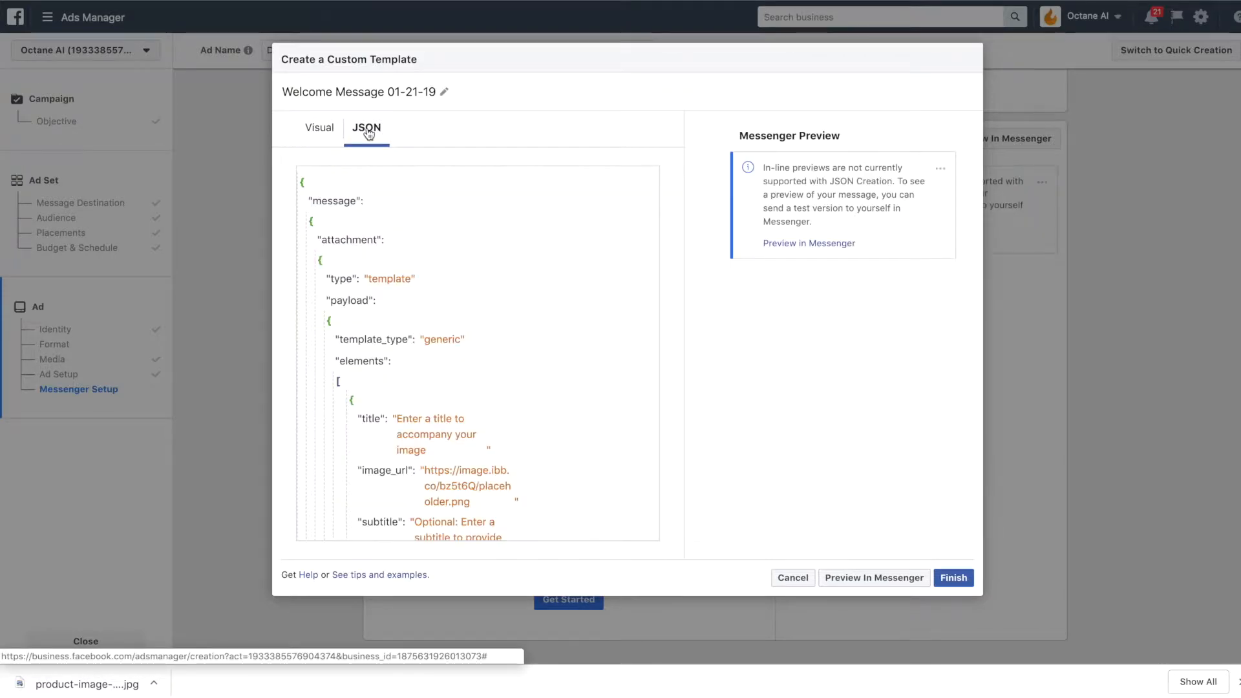
click(322, 183)
scroll(322, 183, down, 5)
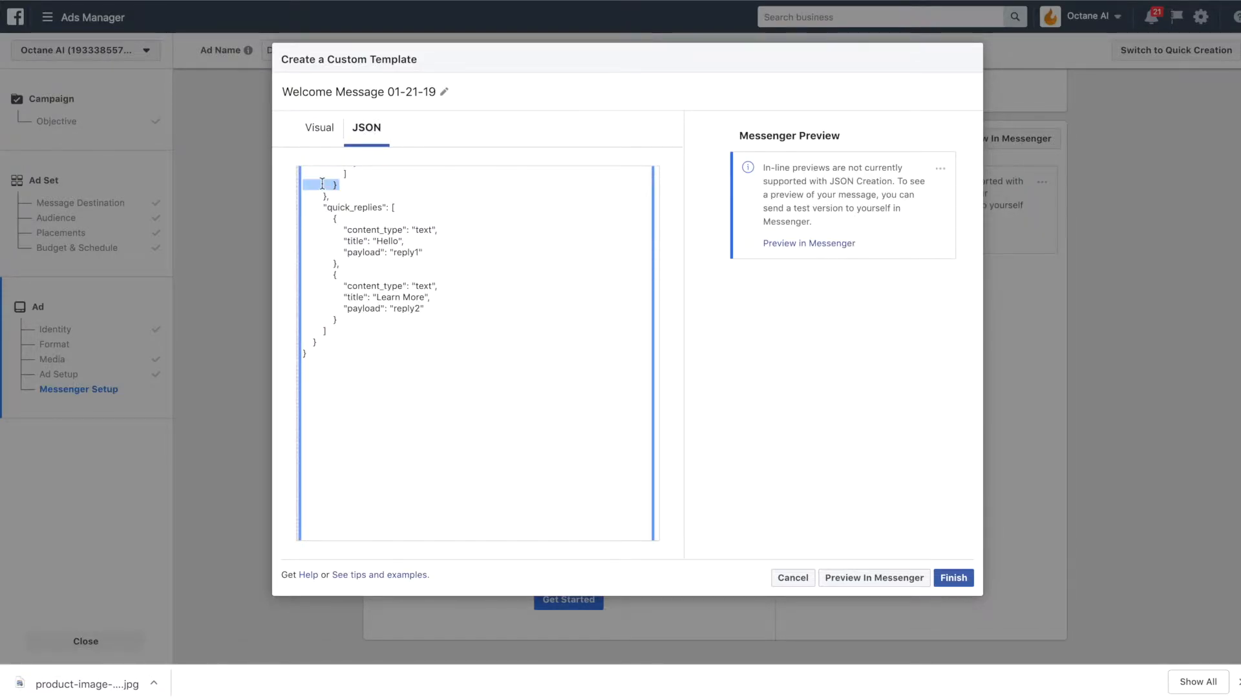
key(ctrl+a)
scroll(401, 217, up, 5)
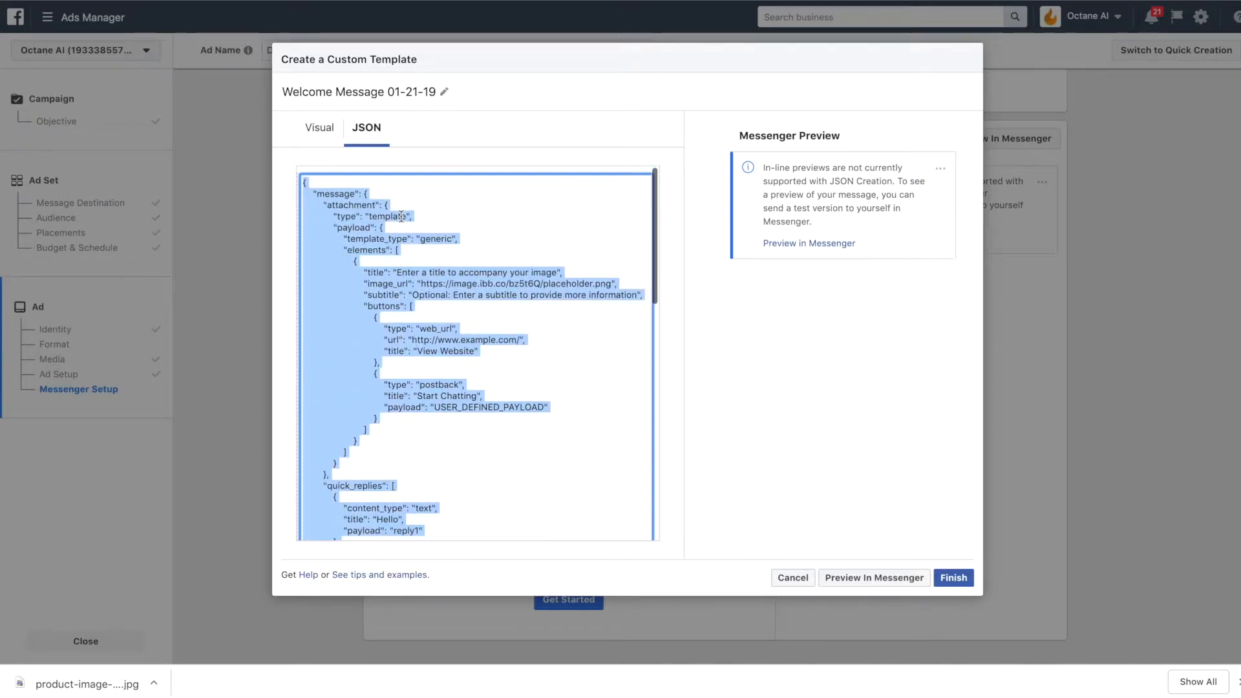
key(BackSpace)
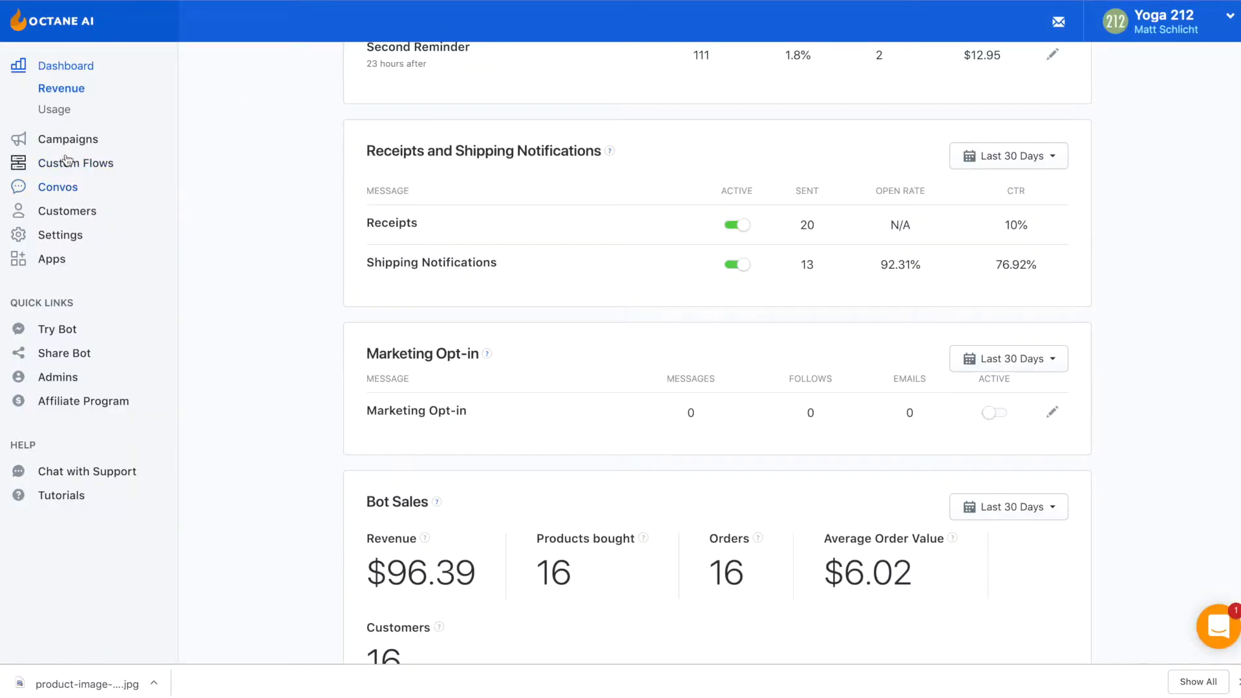
- Open the 20% Discount Click to Messenger Ad from JSON Ads, save it, and copy its code
click(78, 139)
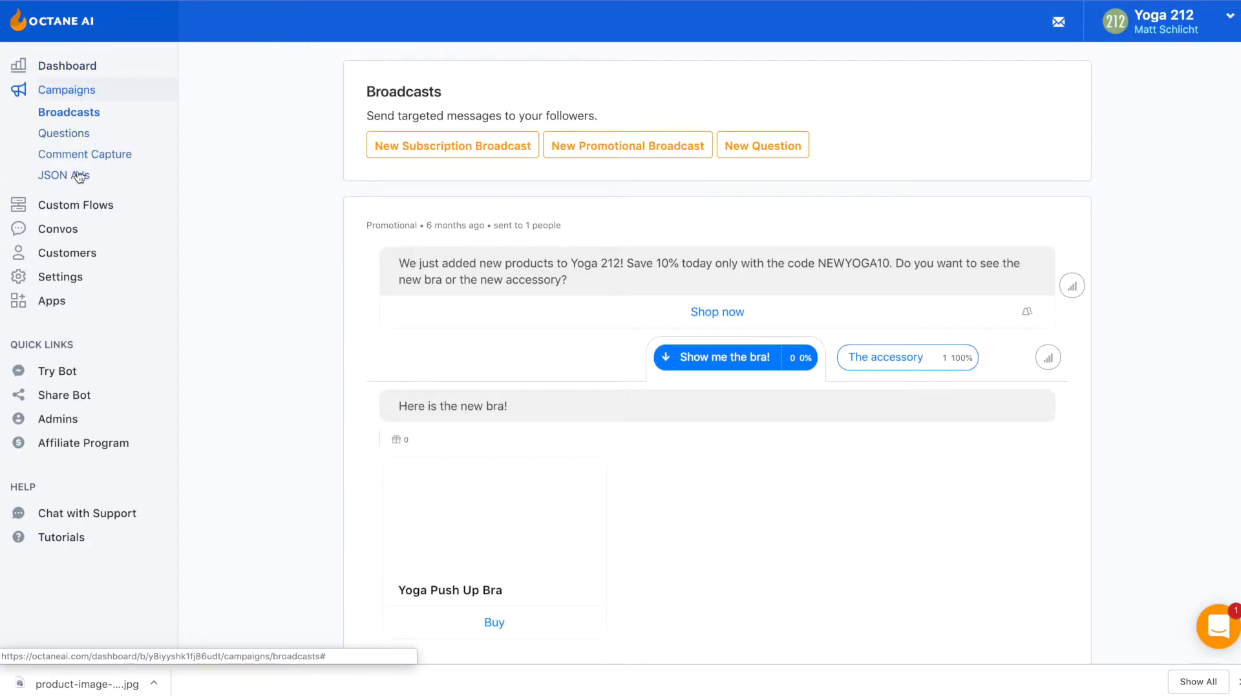
click(79, 177)
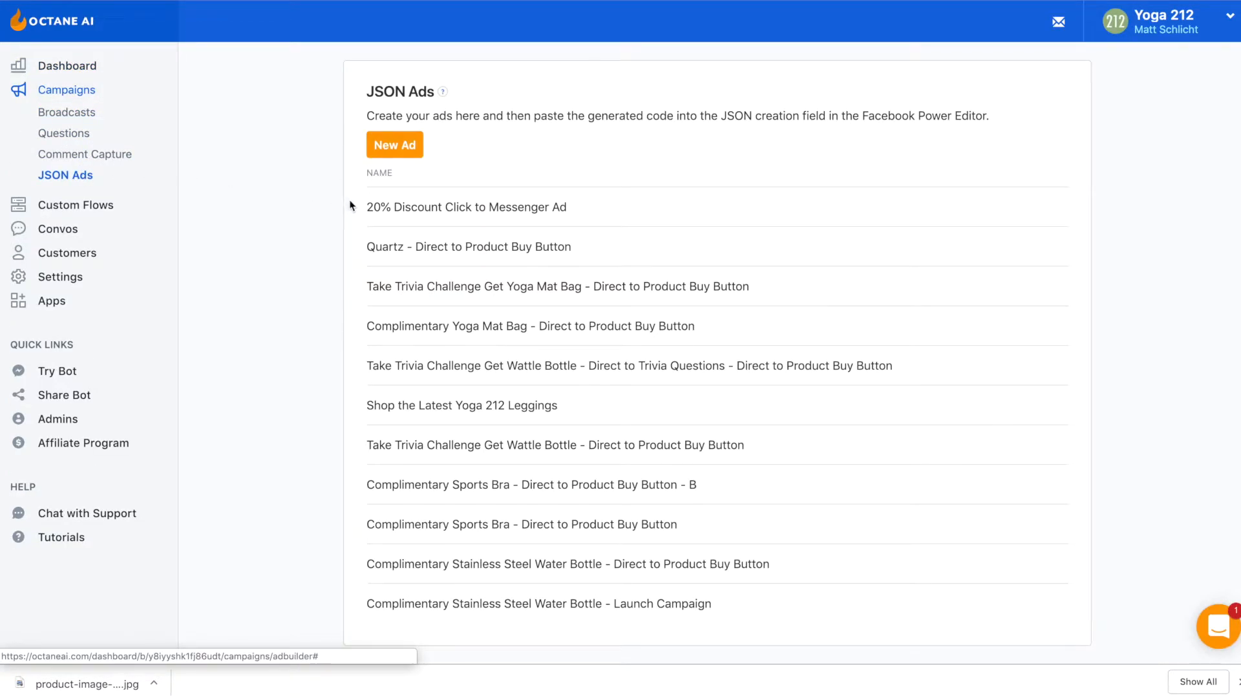
click(392, 208)
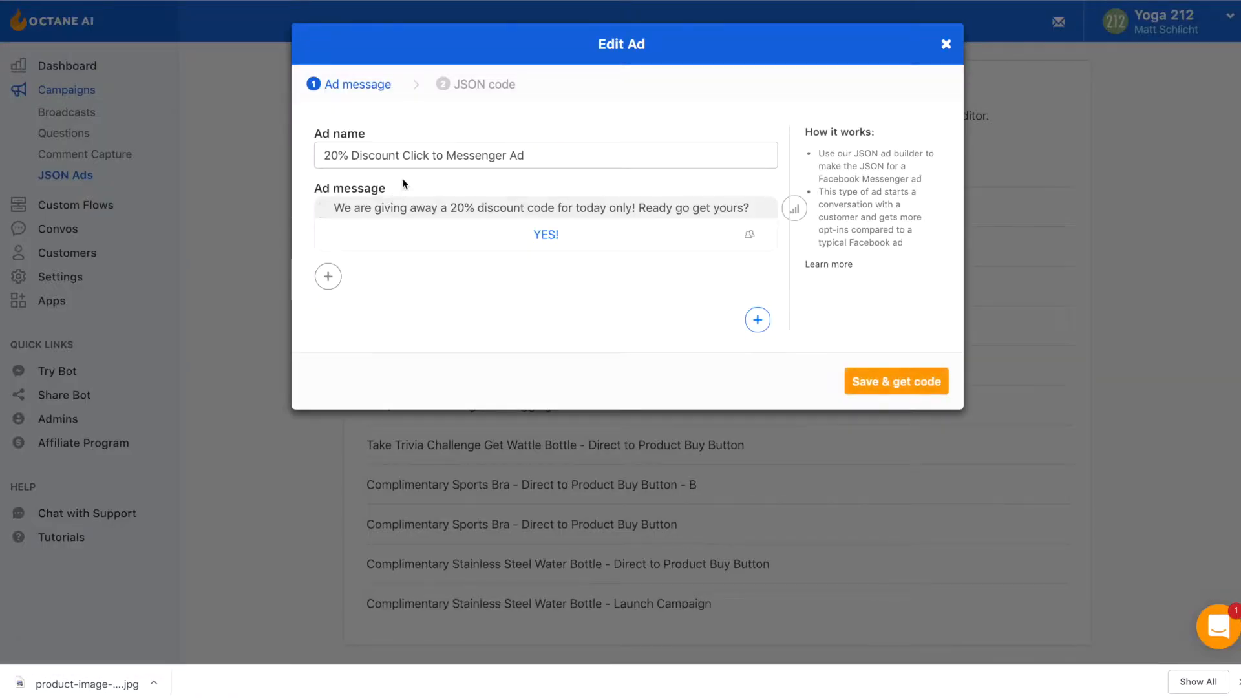
click(897, 382)
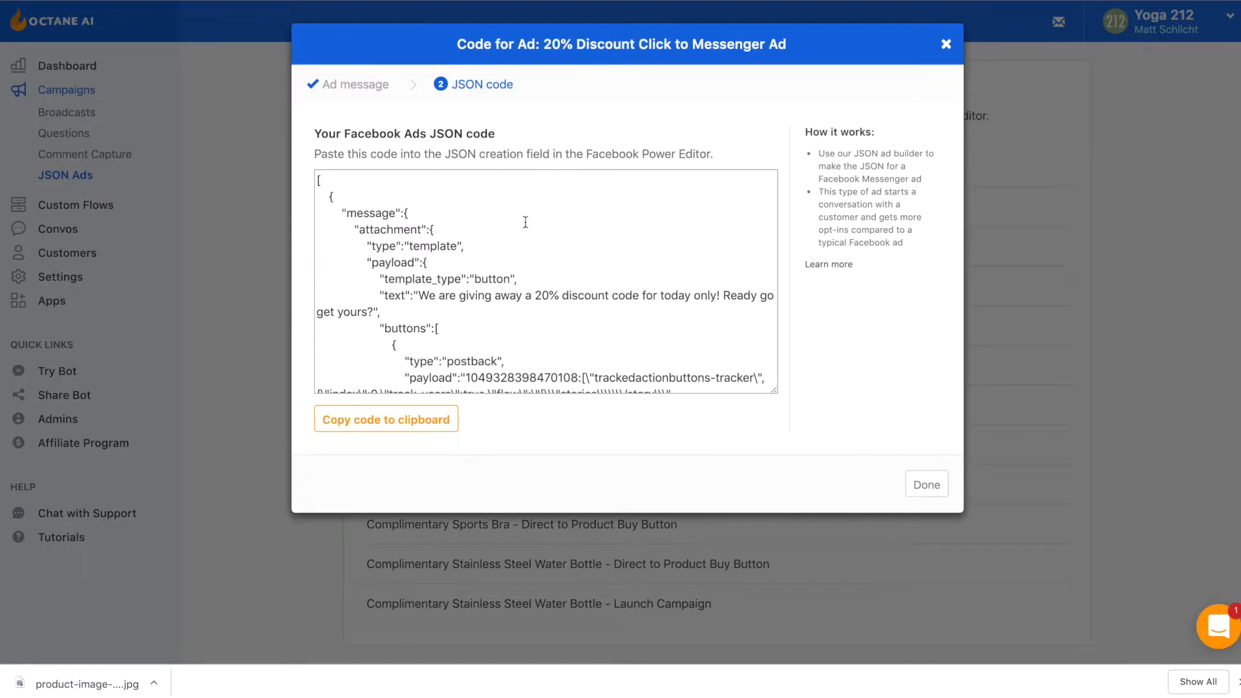
click(525, 221)
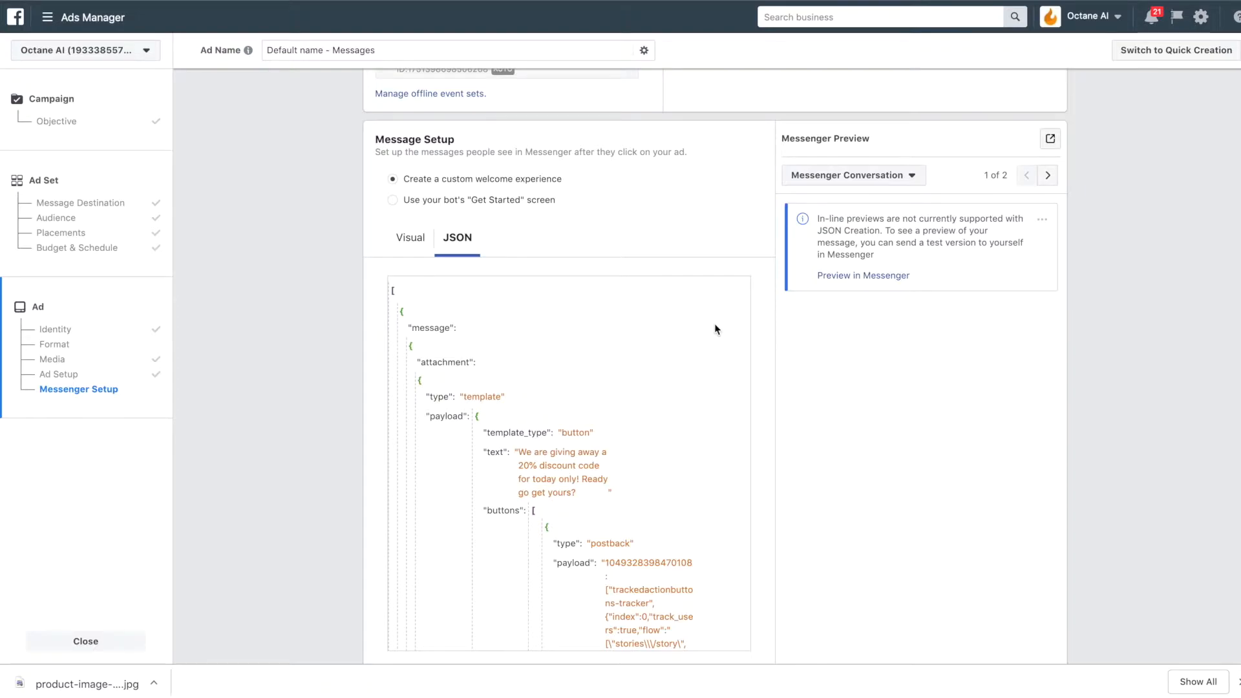
- Send a test of the JSON welcome message to Messenger via Preview in Messenger
click(1050, 139)
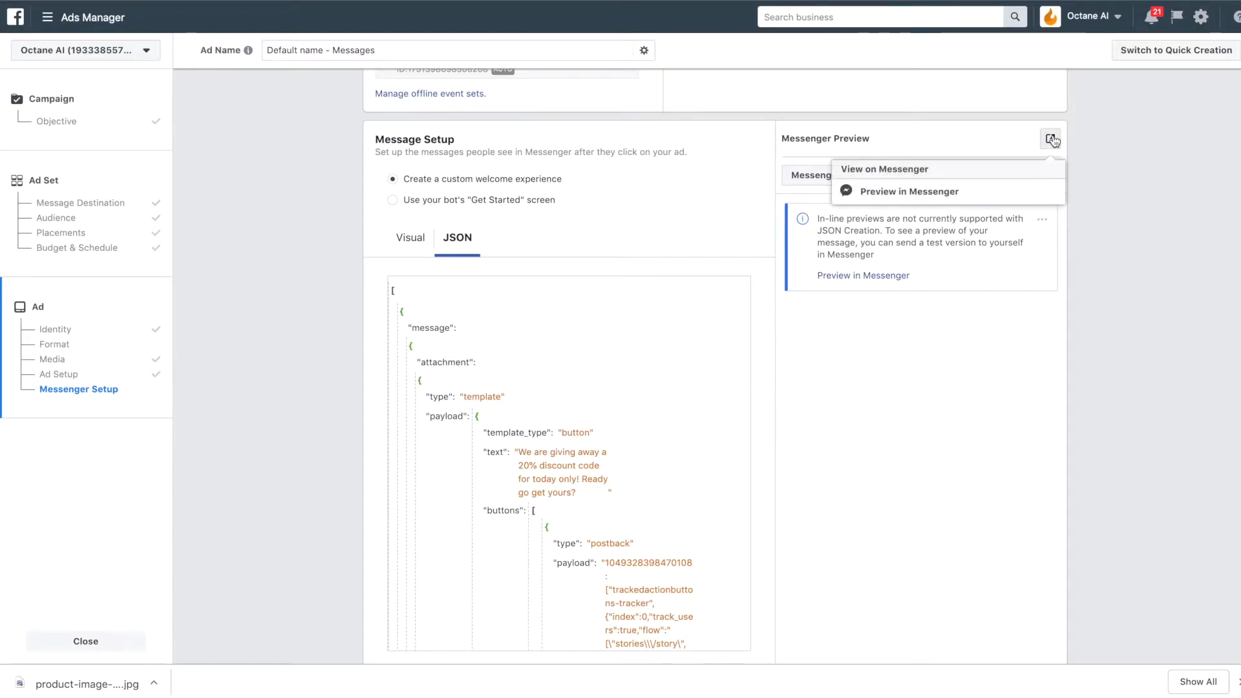
click(956, 192)
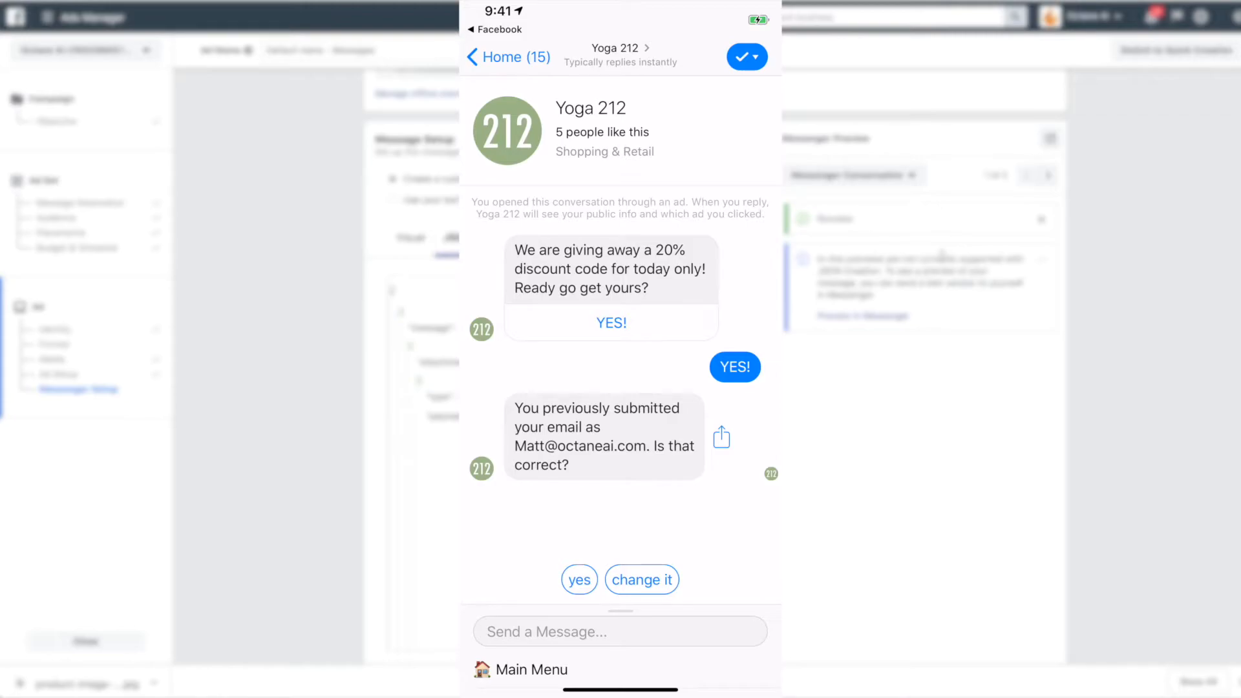
- Confirm the stored e-mail in Messenger, check the 20% discount code, then confirm the ad to publish
click(579, 579)
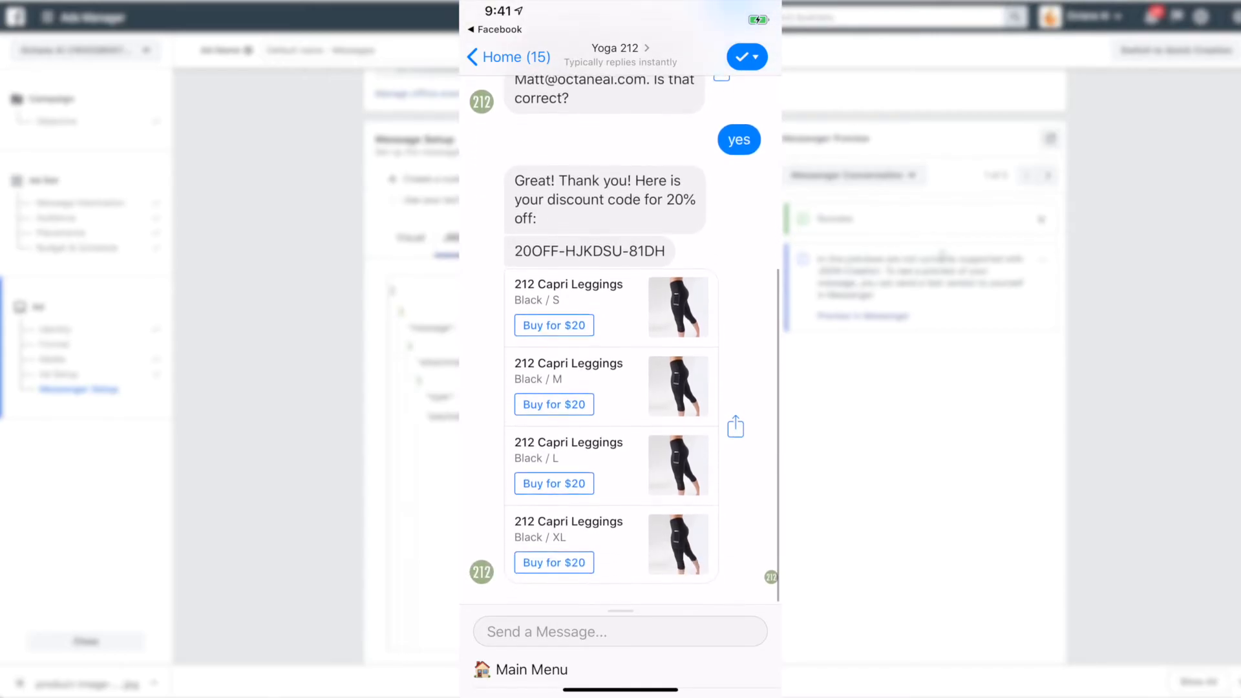
scroll(822, 415, down, 3)
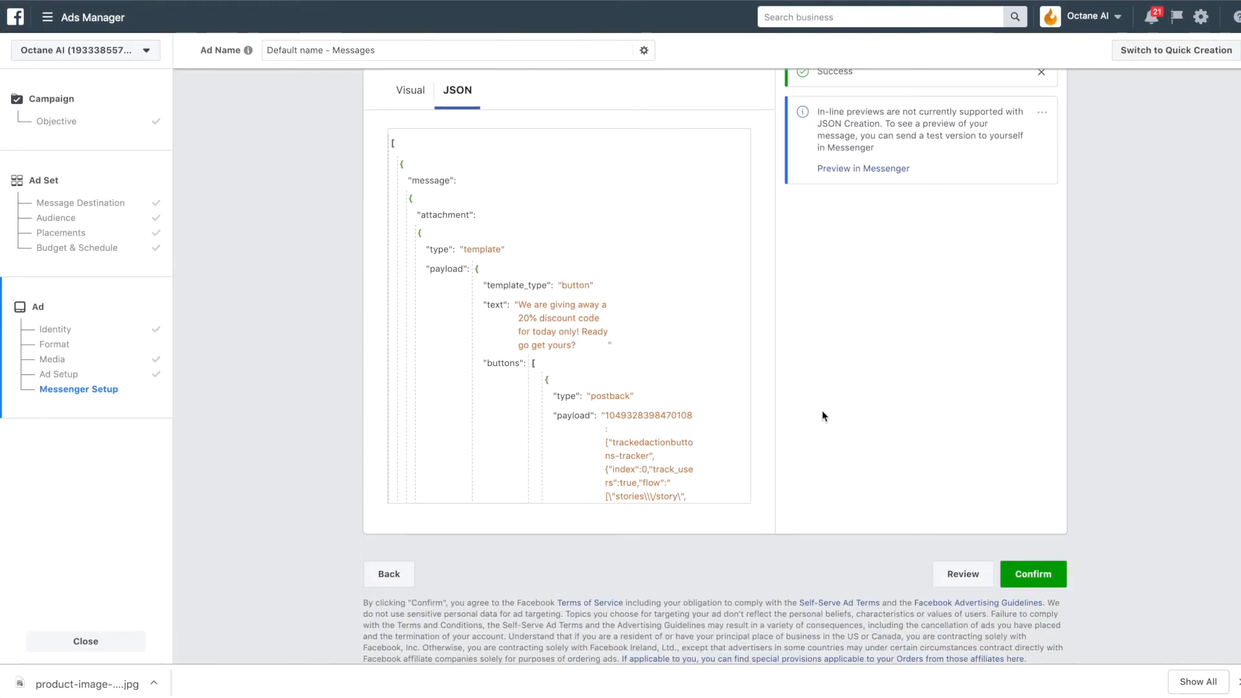
scroll(822, 415, up, 12)
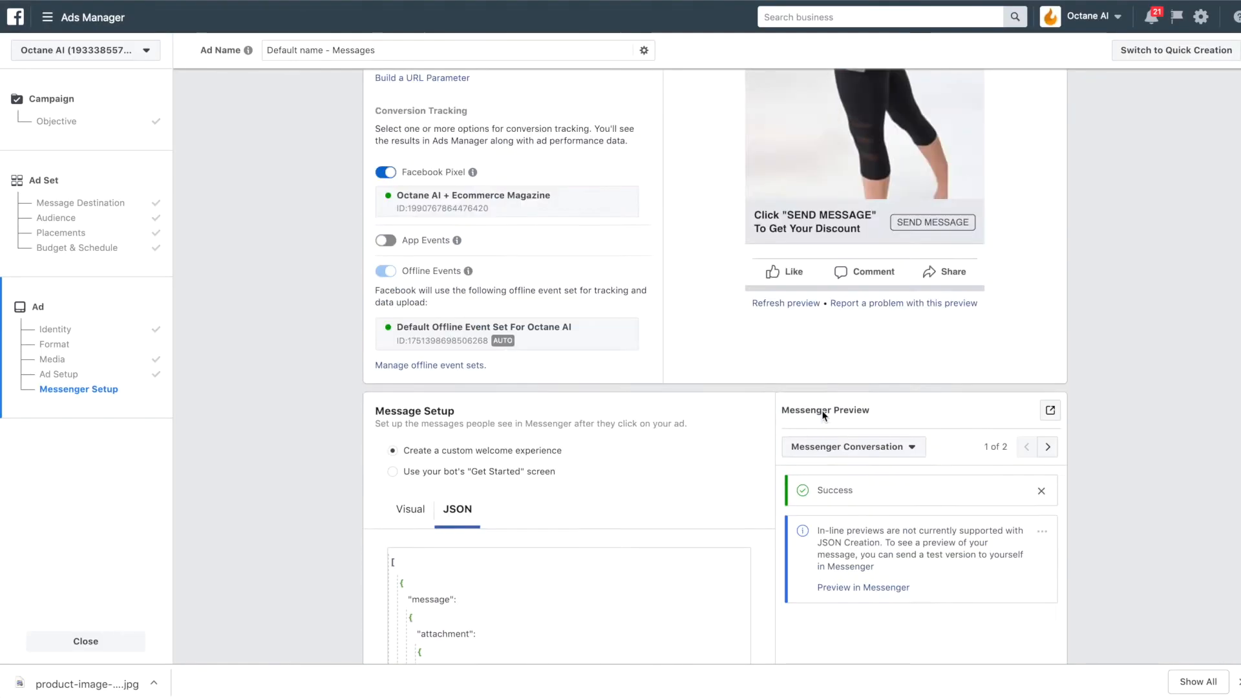
scroll(822, 415, down, 10)
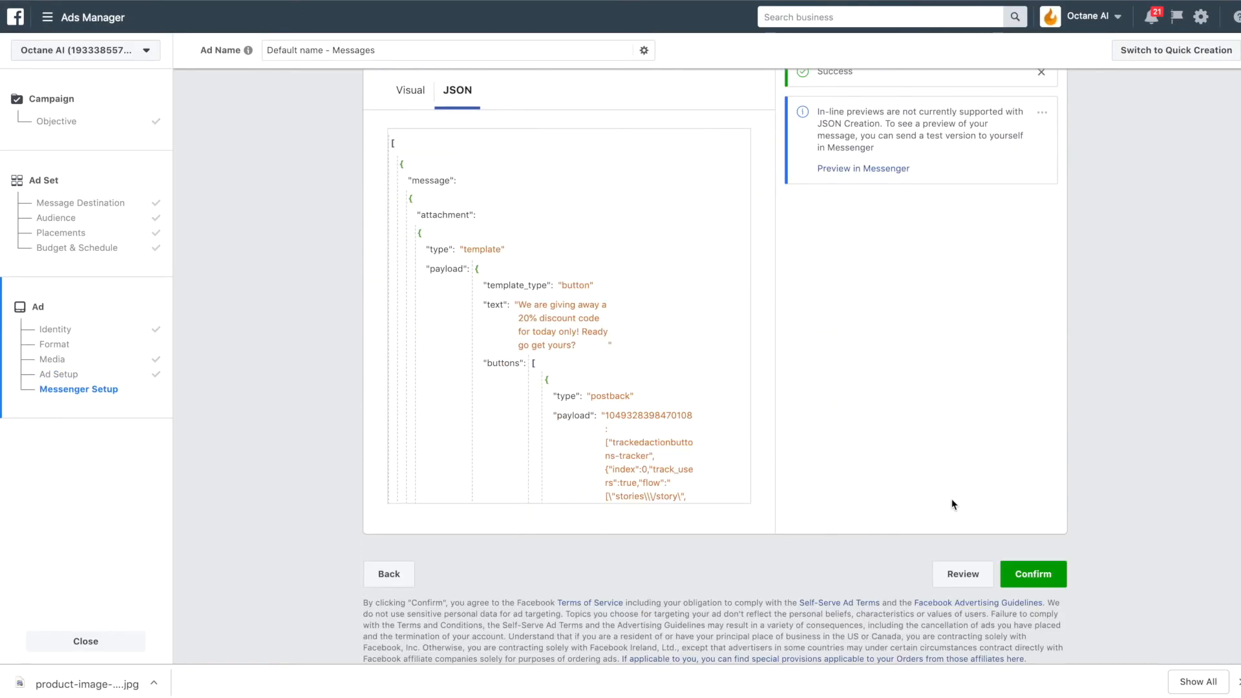
click(1045, 576)
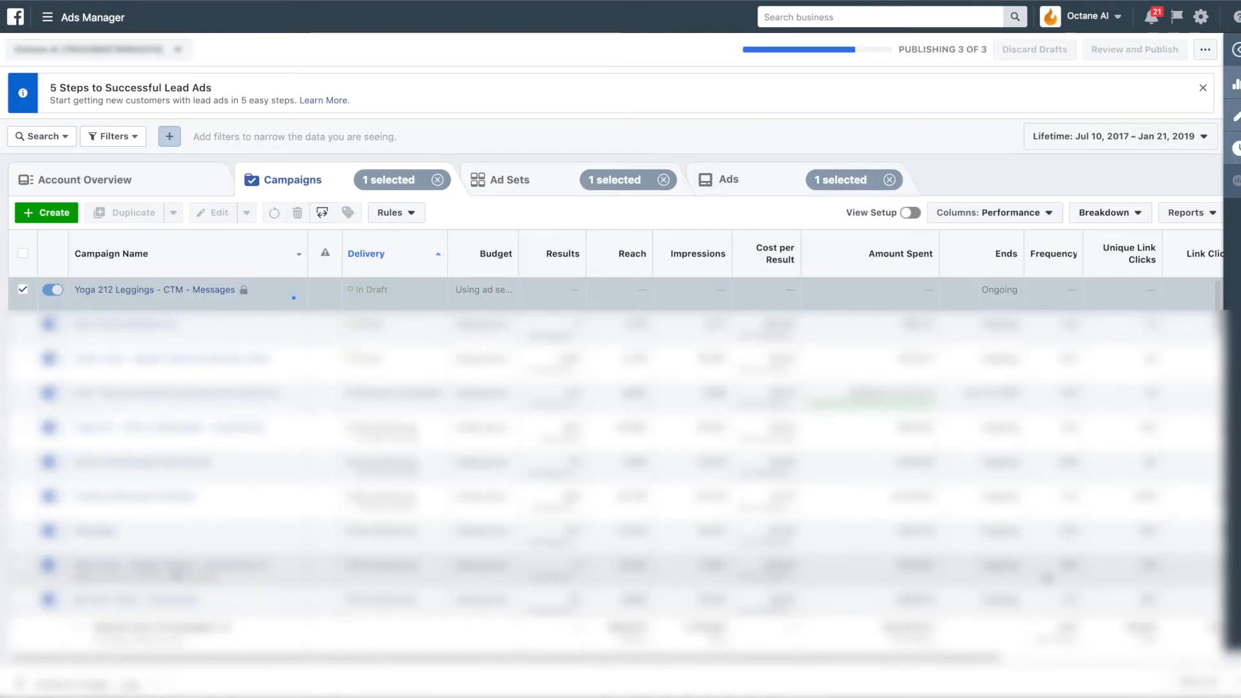